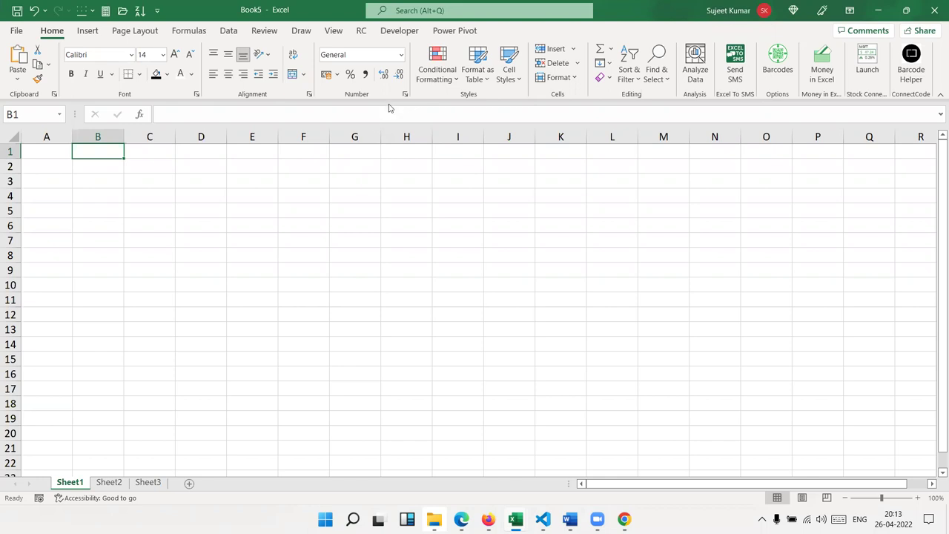
Enter 15253 in cell C2 and bring up the Format Cells dialog for it.
scroll(247, 215, up, 5)
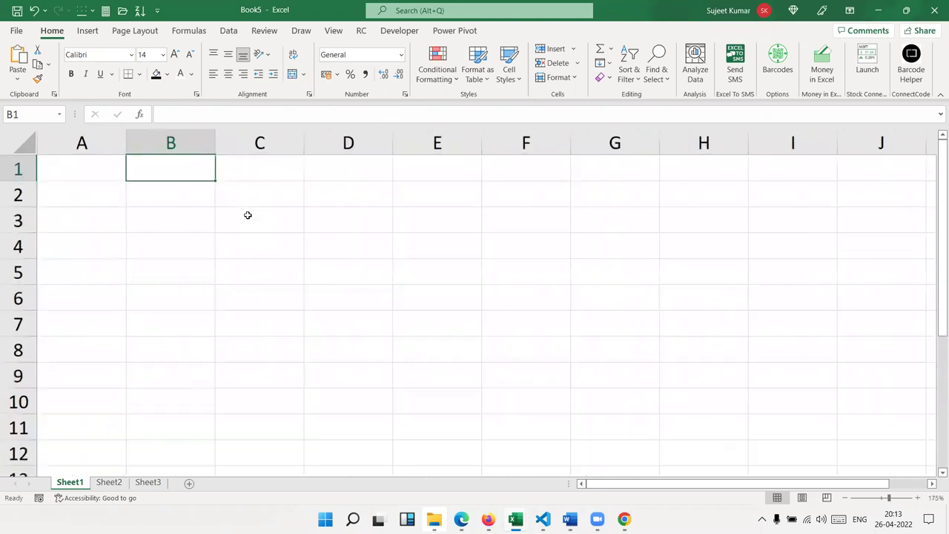
click(242, 192)
text(1525)
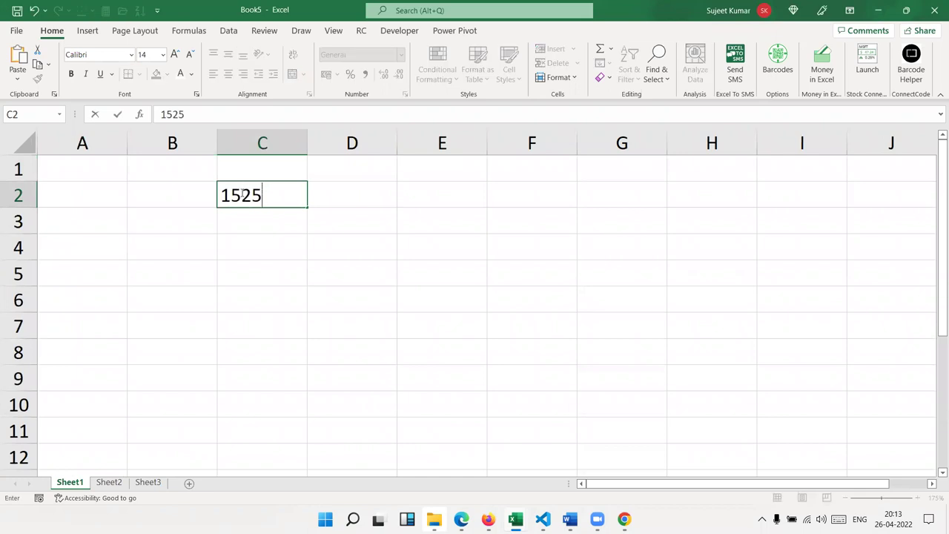
text(3)
key(Return)
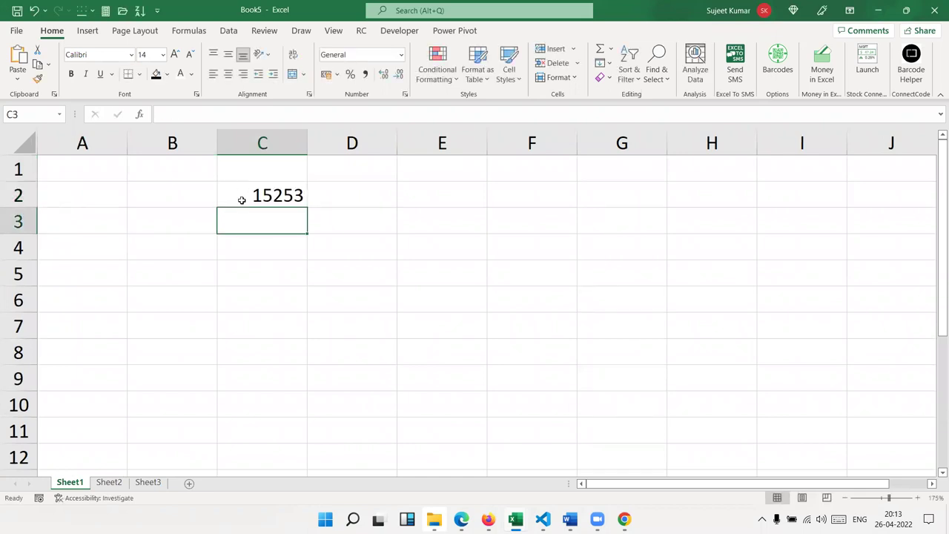
click(237, 199)
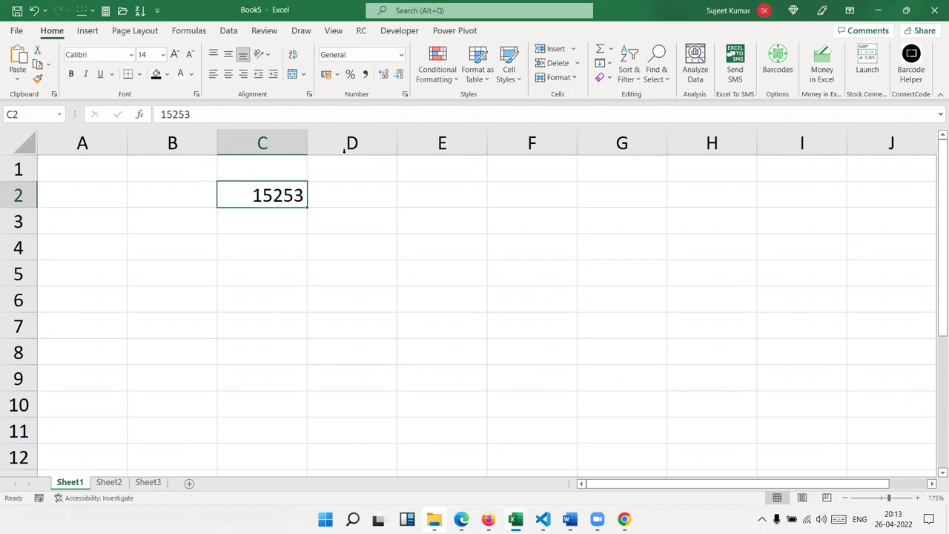
click(405, 96)
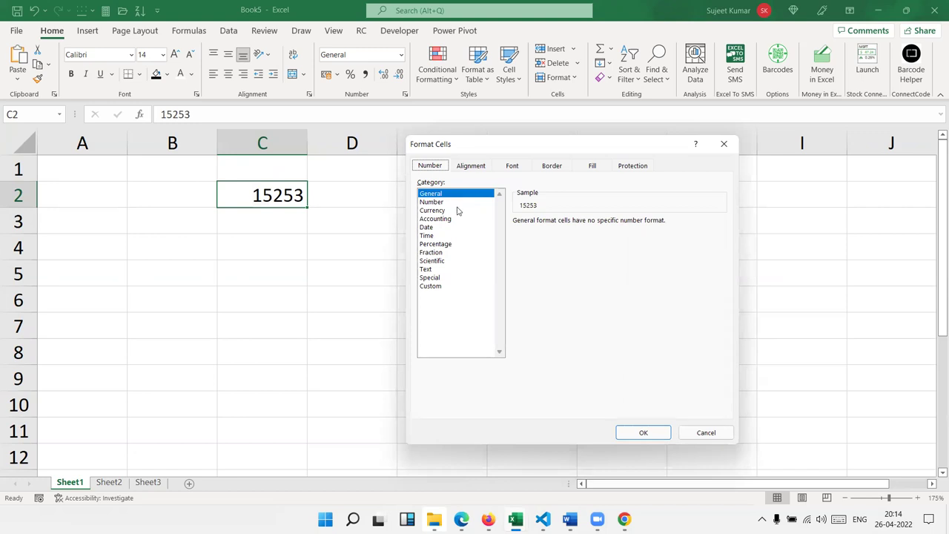
Preview C2 in Number format with thousands separators and red negative numbers.
click(455, 204)
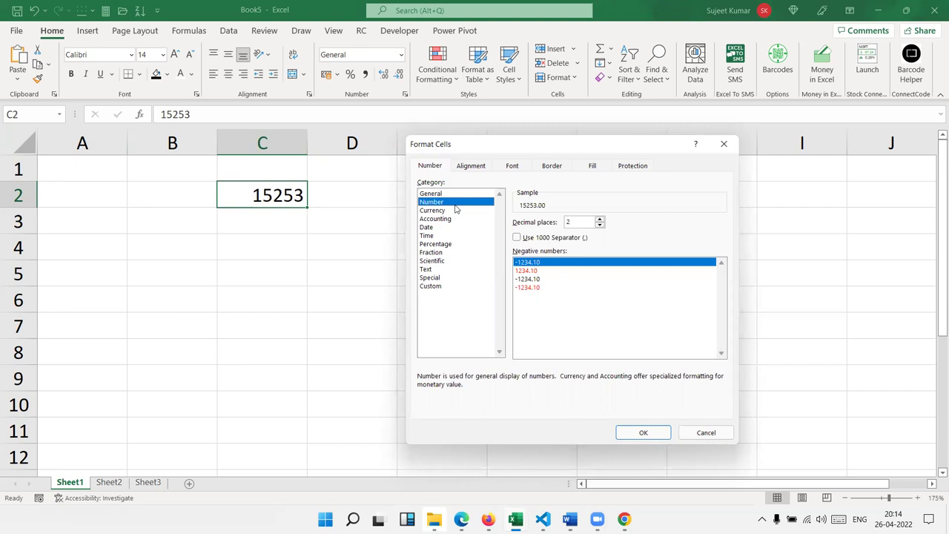
click(569, 222)
click(569, 222)
click(569, 224)
click(548, 238)
click(536, 207)
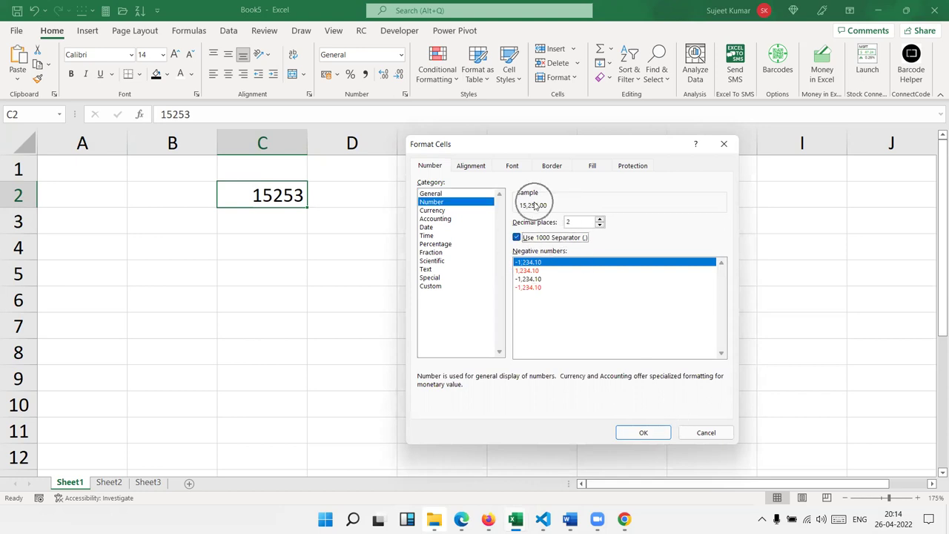
click(535, 270)
click(538, 275)
click(536, 281)
click(534, 285)
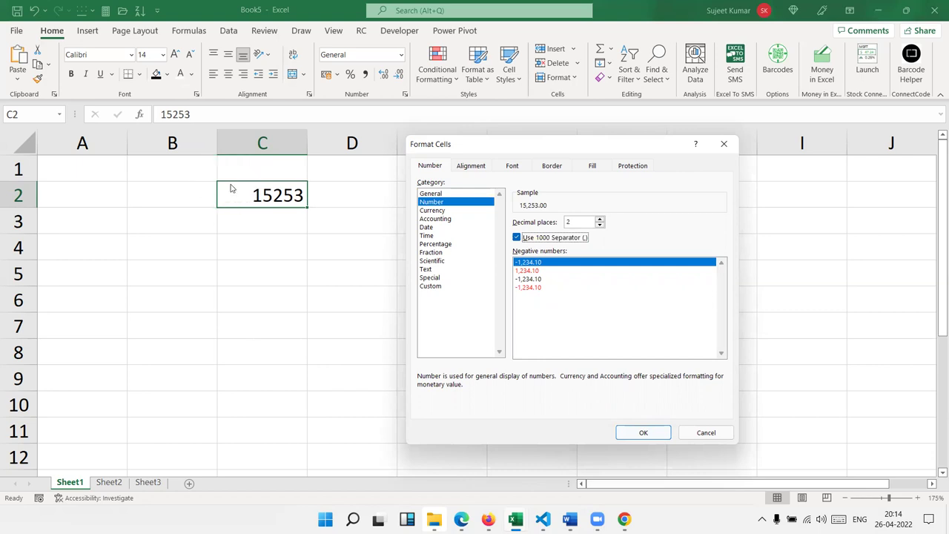
click(531, 271)
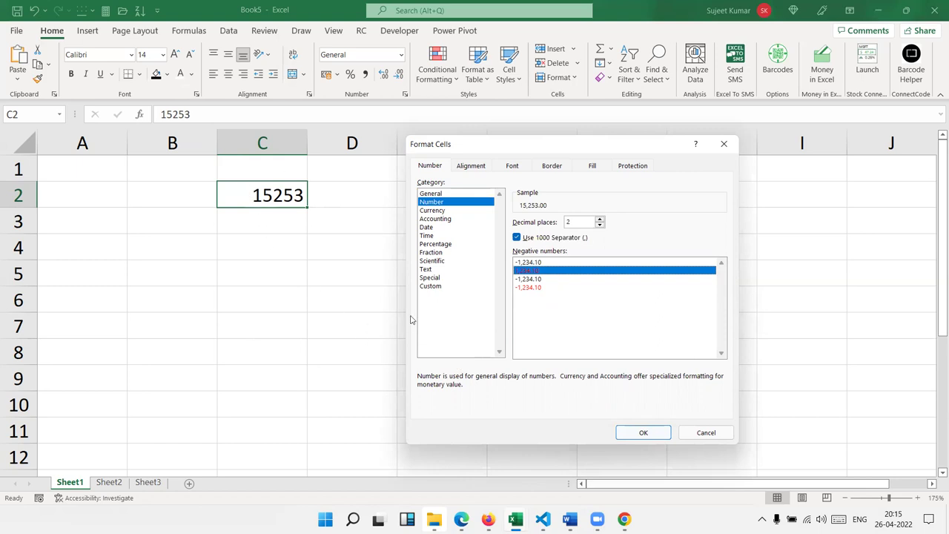
Compare the Accounting, Currency (rupee) and Date formats, then cancel without applying any.
click(435, 218)
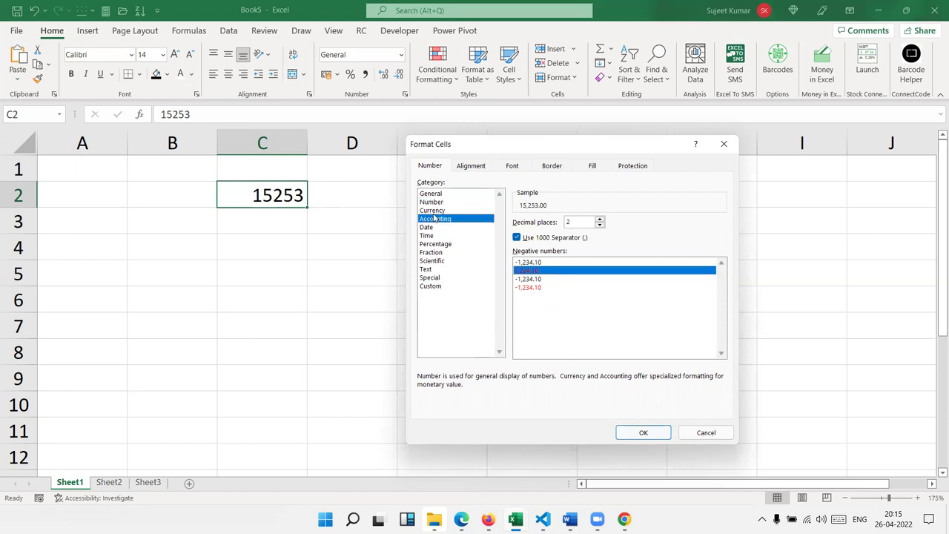
click(444, 212)
click(577, 239)
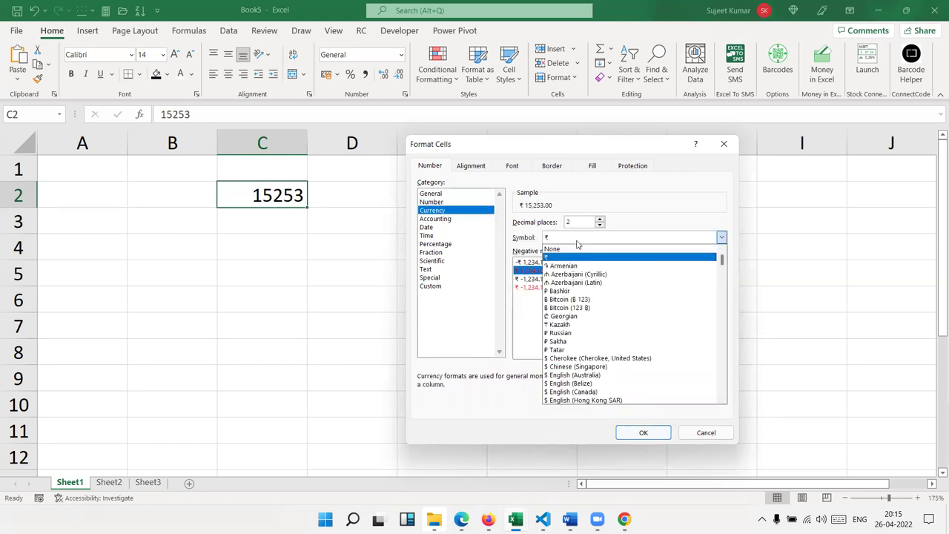
click(575, 244)
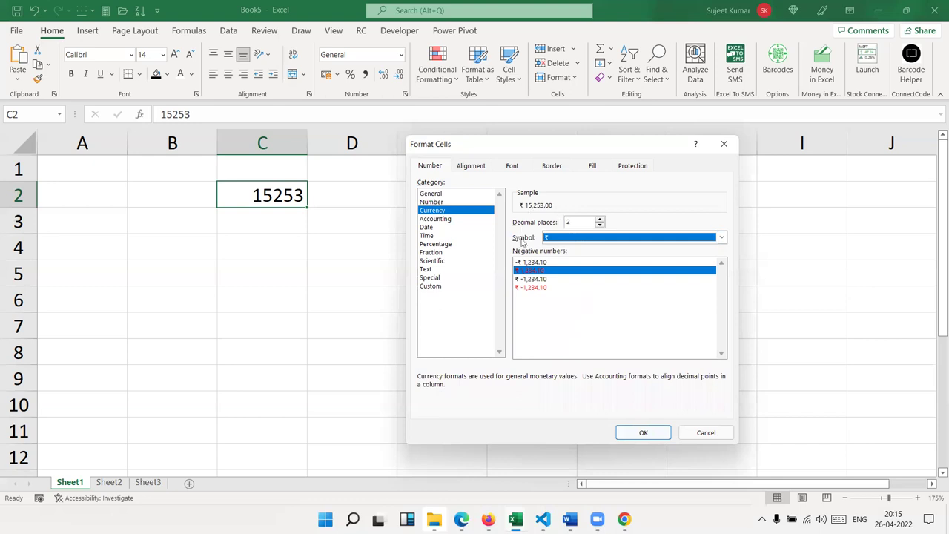
click(447, 227)
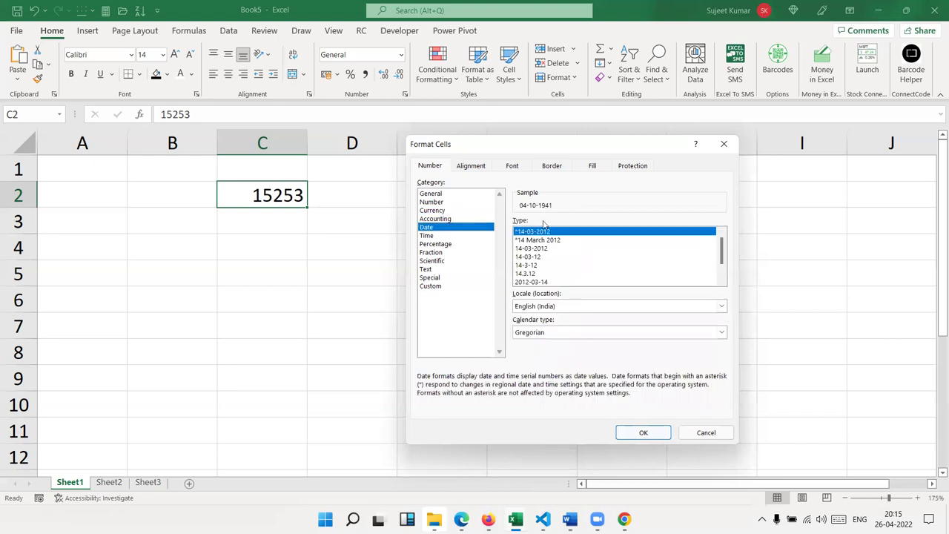
click(452, 219)
click(582, 244)
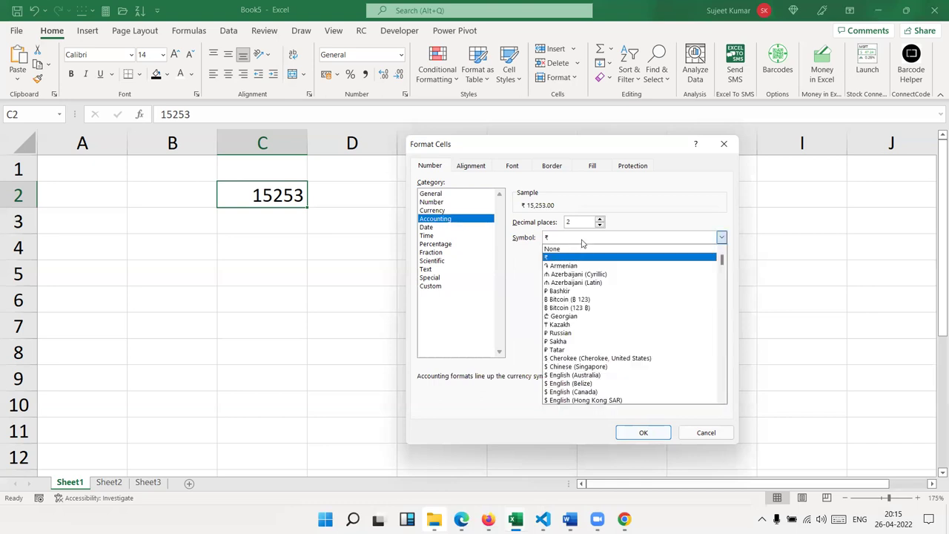
key(Escape)
key(Escape)
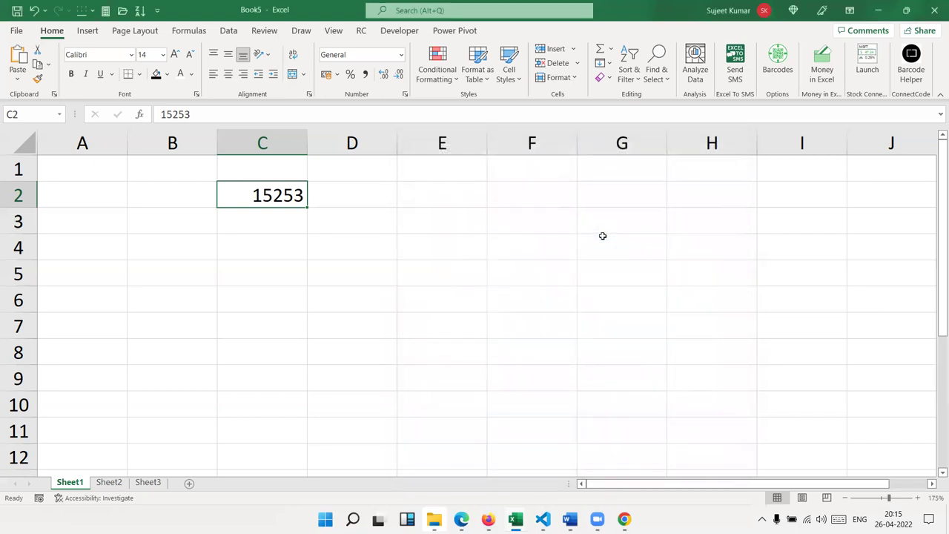
Clear C2 and enter =RANDBETWEEN(0,90) in cell A1.
key(Delete)
key(Up)
key(Left)
key(Left)
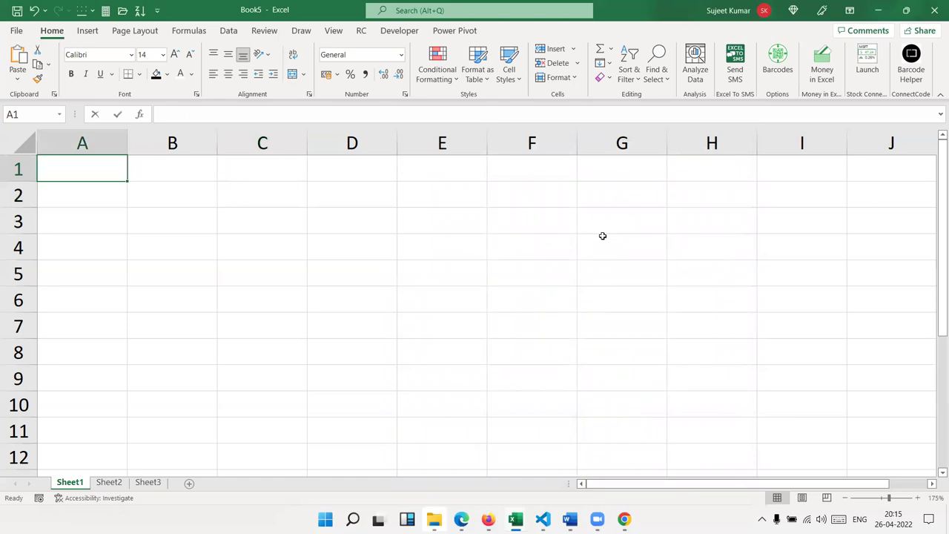
text(=ra)
key(Down)
key(Down)
key(Down)
key(Tab)
text(1)
key(BackSpace)
text(0,90)
key(Return)
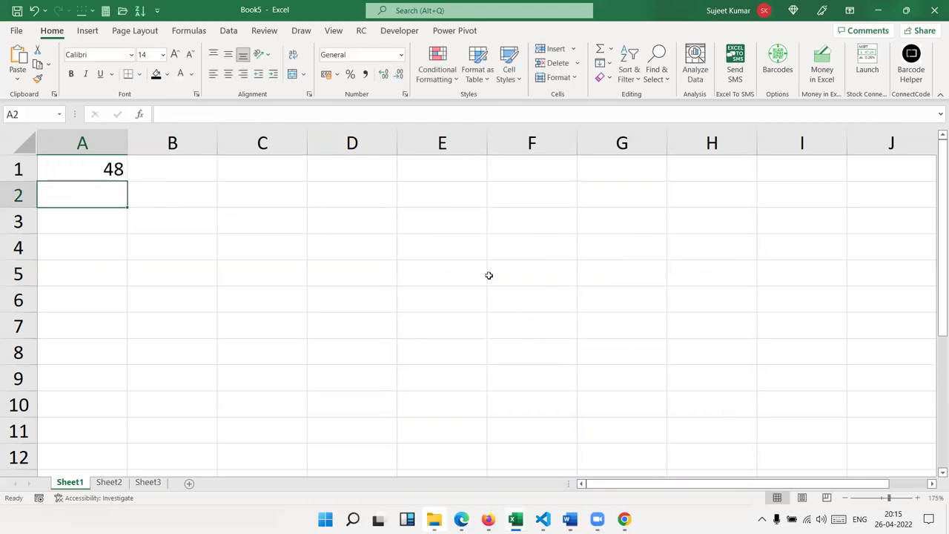
Fill the formula across A1:G11 and paste the results back as fixed values.
drag(55, 164, 586, 432)
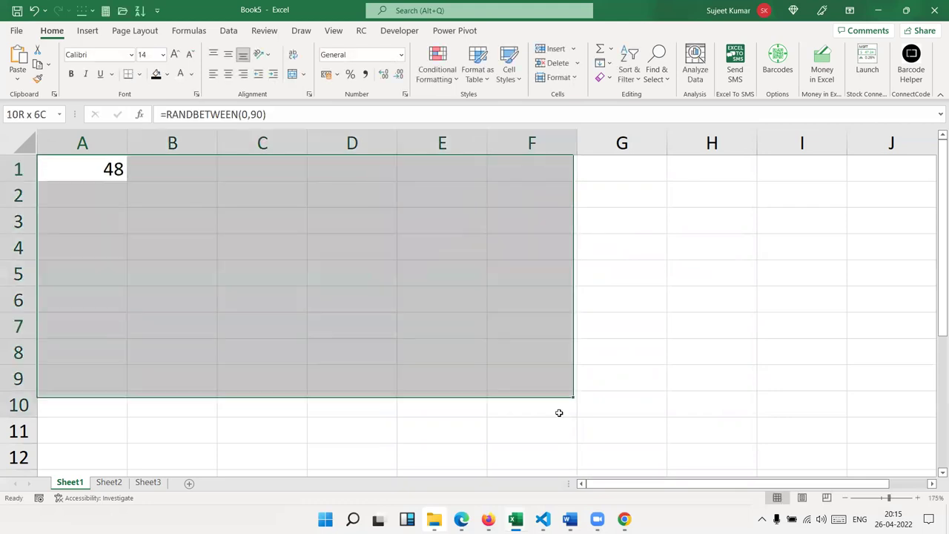
key(ctrl+r)
key(ctrl+d)
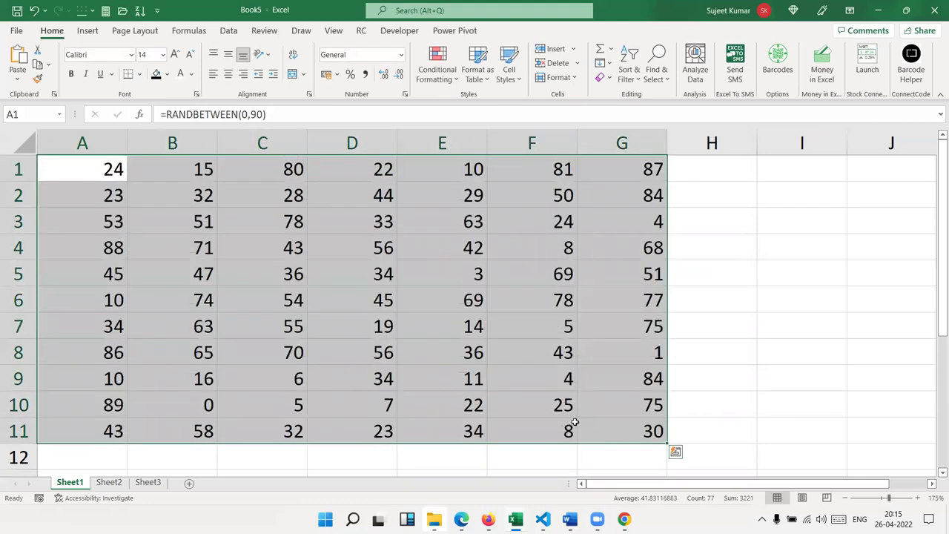
key(ctrl+c)
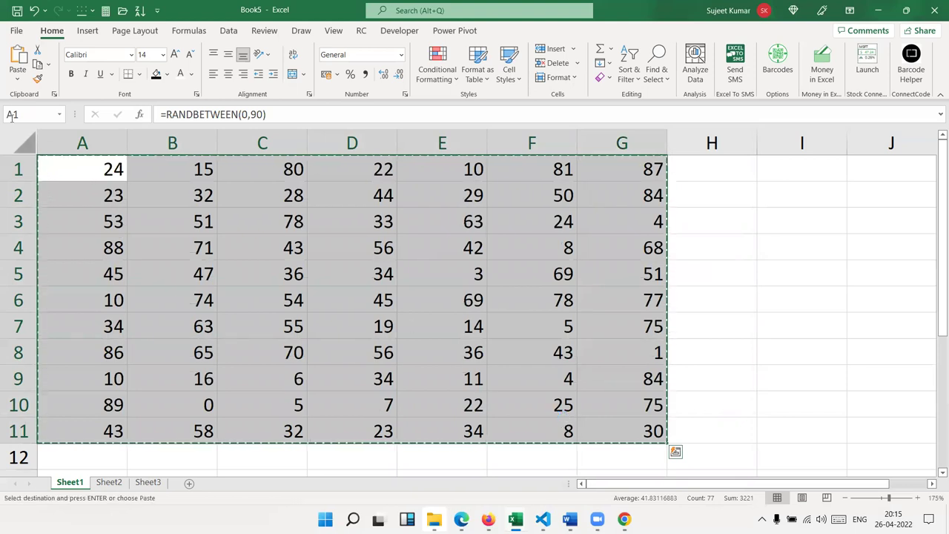
click(17, 82)
click(16, 173)
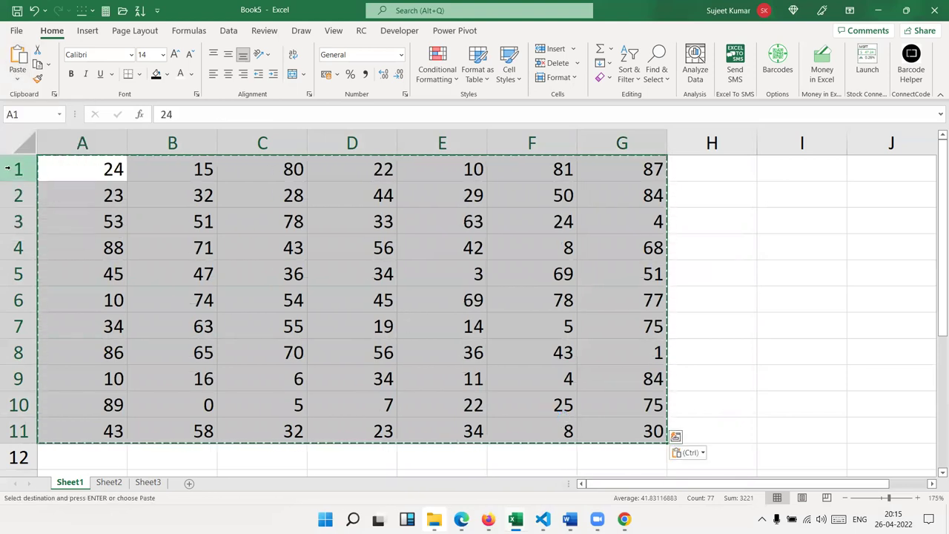
click(194, 389)
Set cells D6 and F3 to 0 and select the A1:G11 block.
click(346, 311)
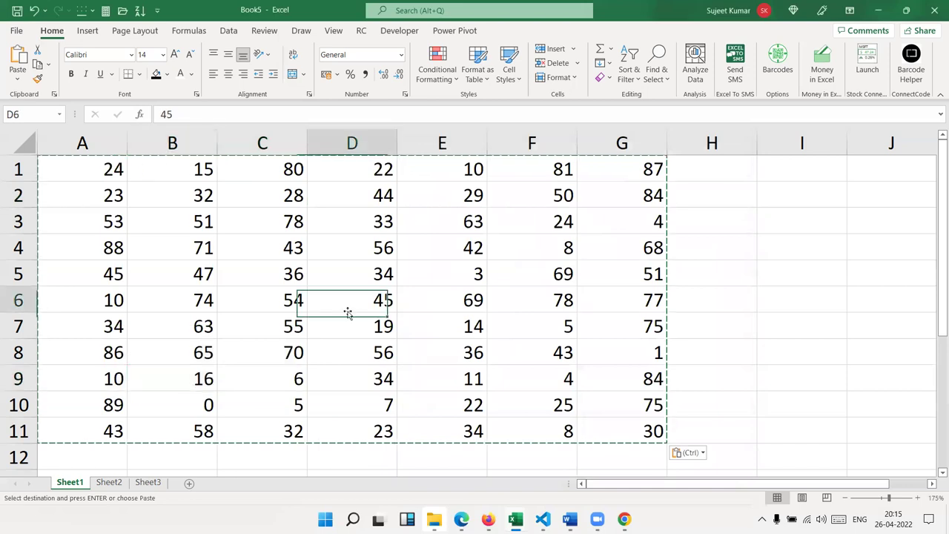
text(0)
click(517, 216)
text(0)
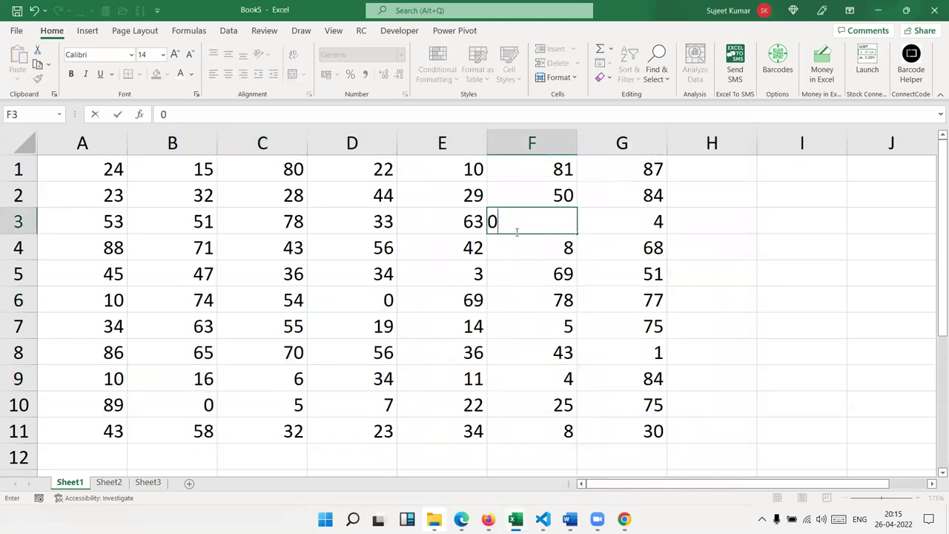
key(Return)
drag(64, 159, 632, 436)
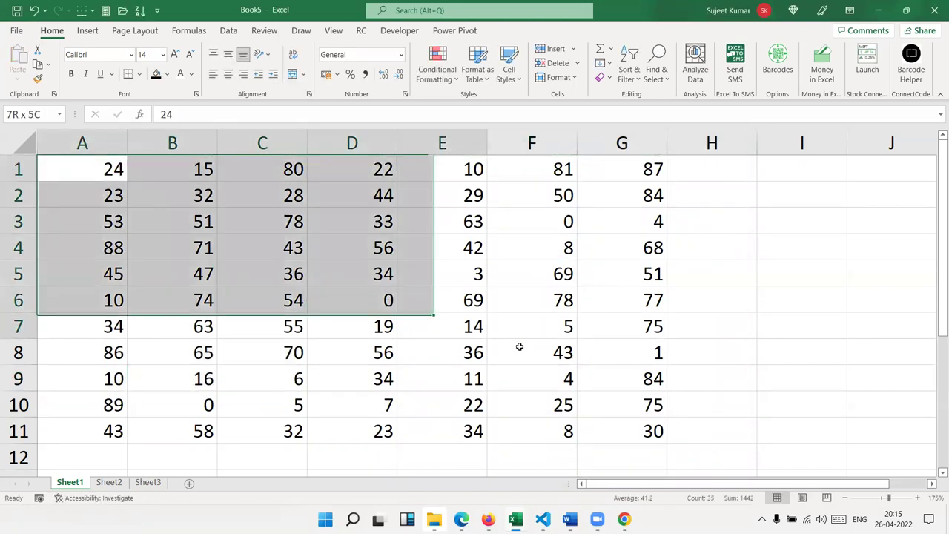
Apply Accounting format with symbol None and 0 decimals to A1:G11, checking B10's dash.
click(405, 94)
click(453, 219)
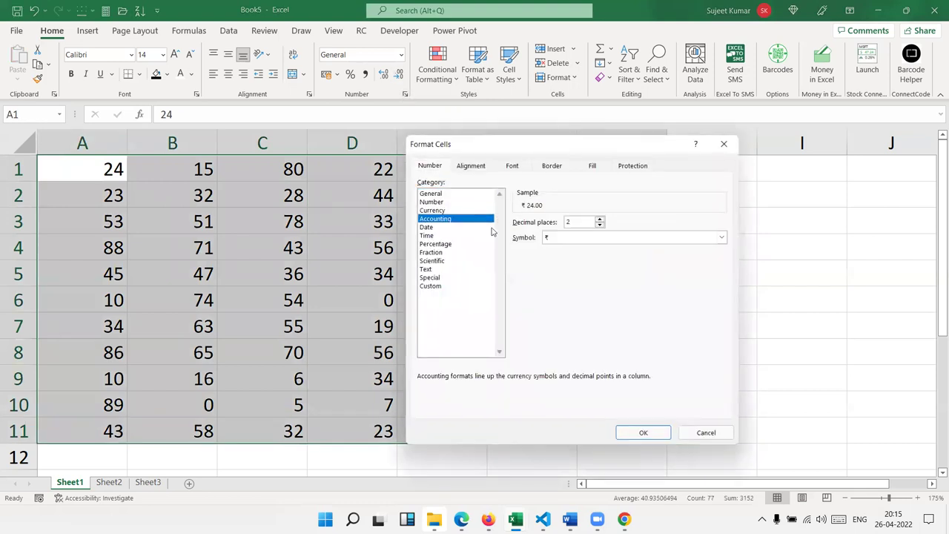
click(550, 238)
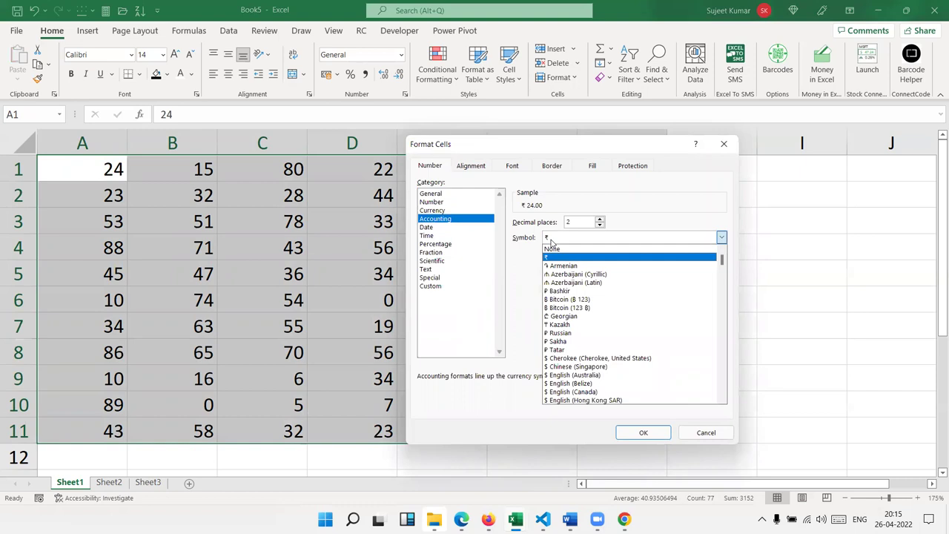
click(553, 249)
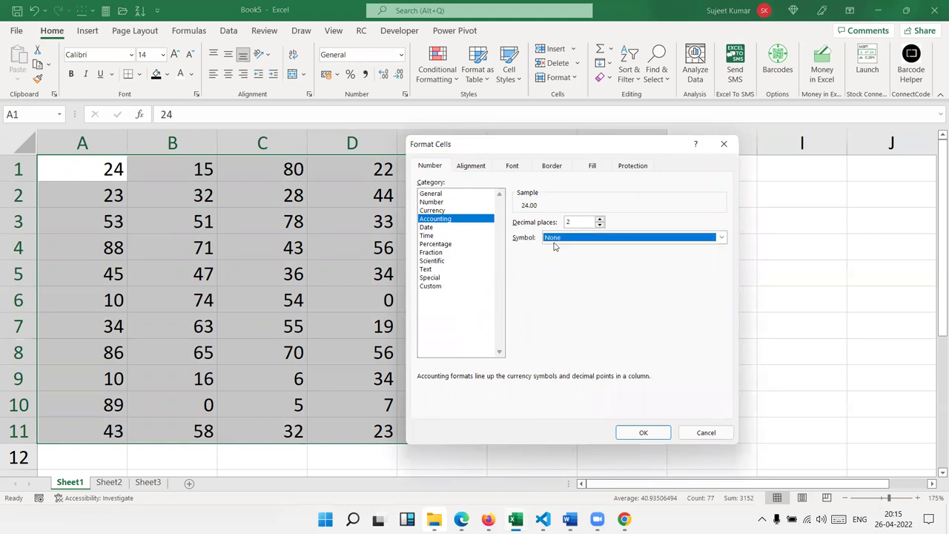
click(569, 221)
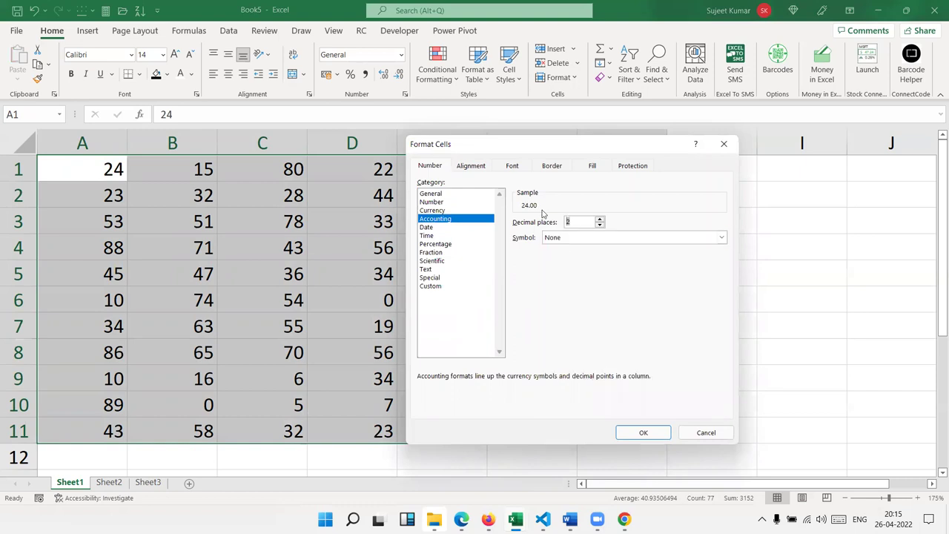
text(0)
click(644, 431)
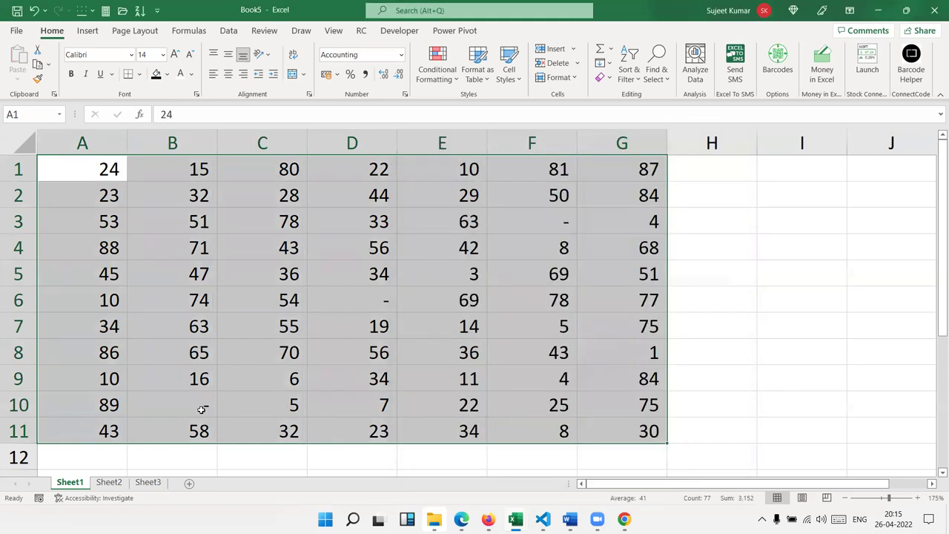
click(198, 409)
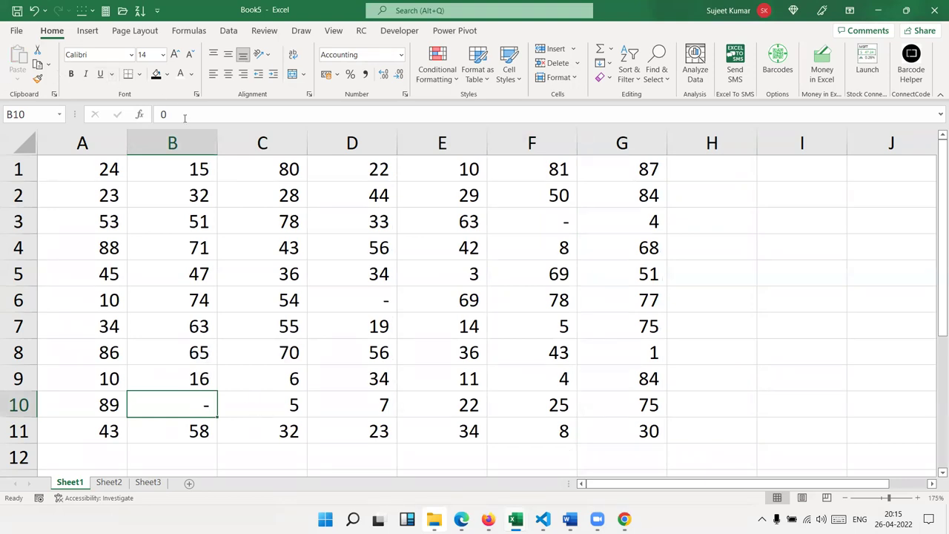
key(ctrl)
key(ctrl)
Switch to Sheet2 and browse the Time and Date categories without applying any.
click(319, 327)
click(271, 386)
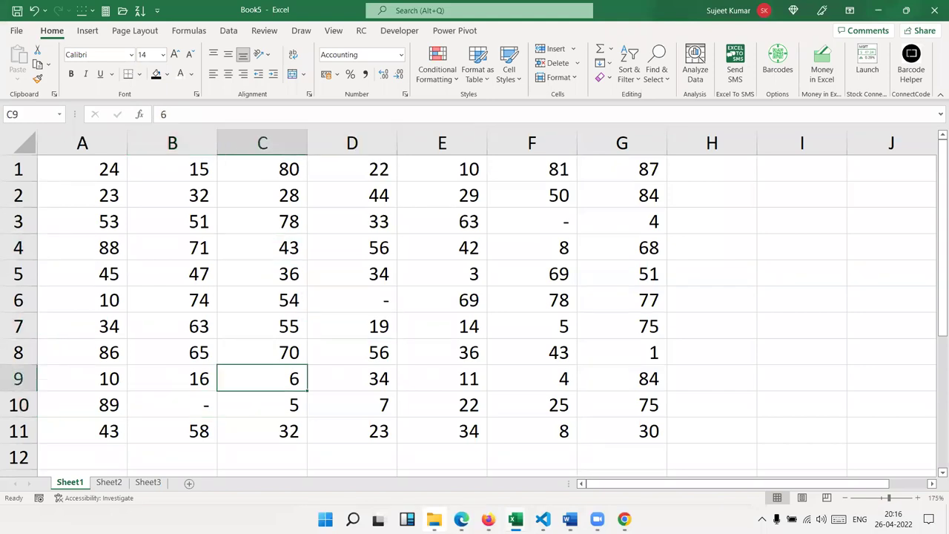
click(109, 482)
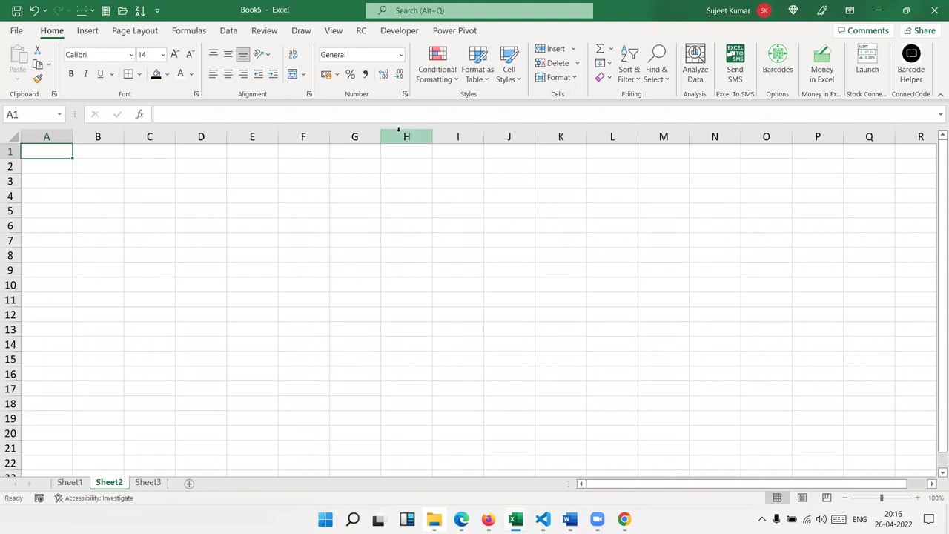
click(405, 94)
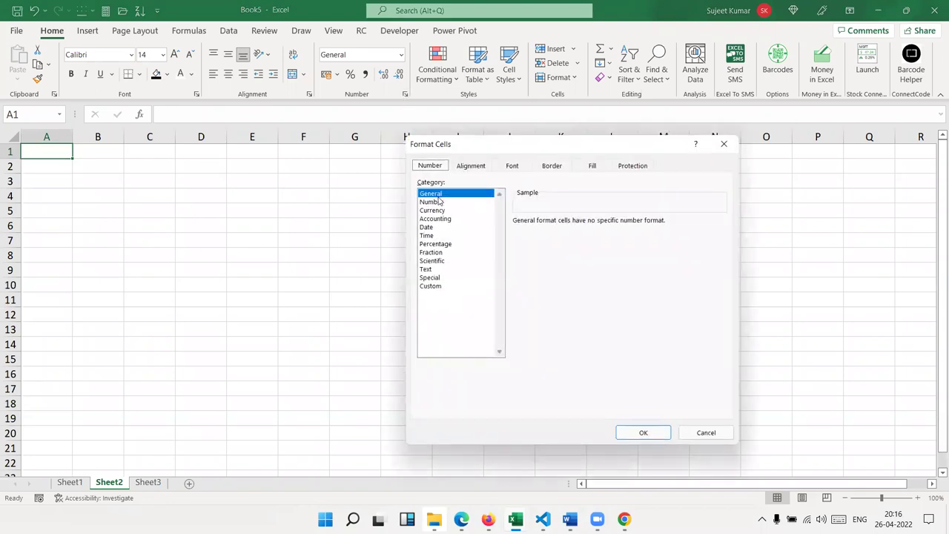
click(428, 236)
click(423, 228)
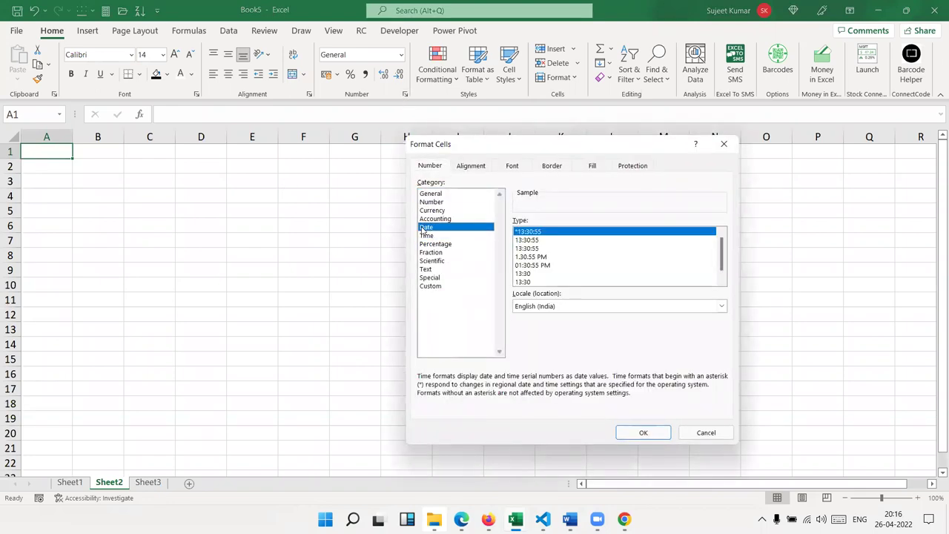
key(Escape)
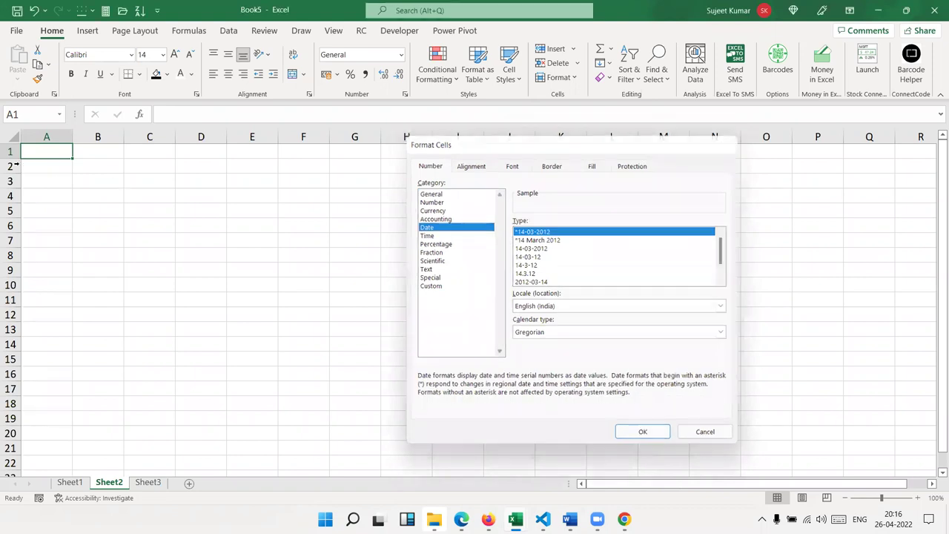
Insert today's date into cell A1 with Ctrl+;.
key(ctrl+semicolon)
key(Return)
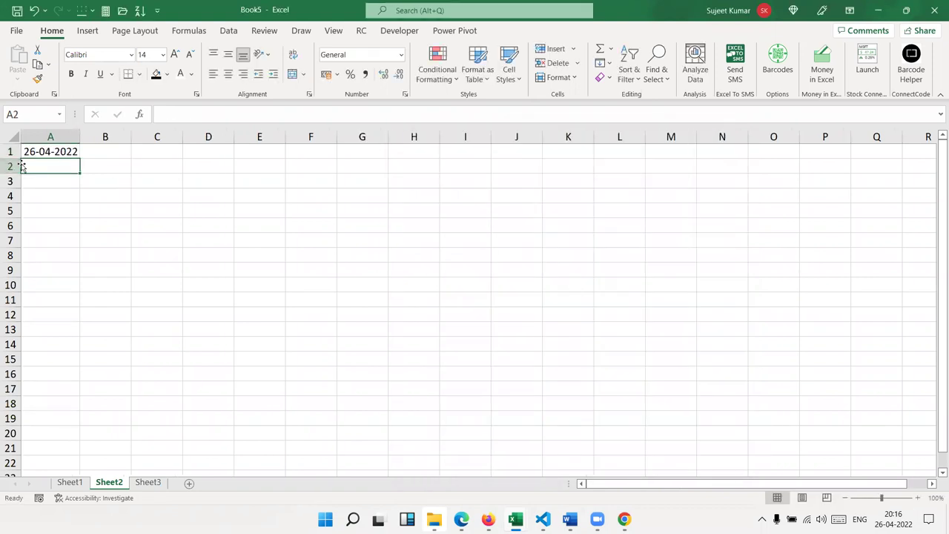
key(Up)
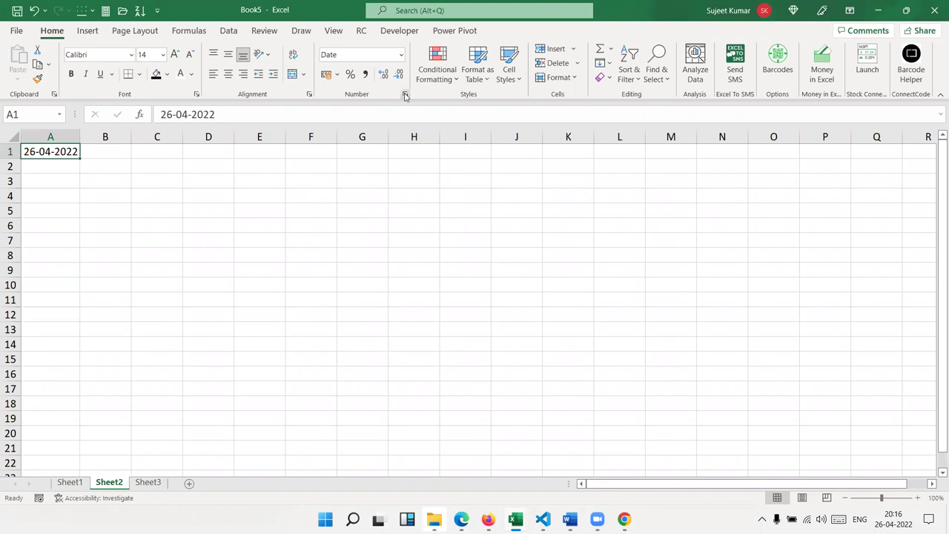
Compare A1's Date formats under English (United States), then return to English (India) locale.
click(405, 95)
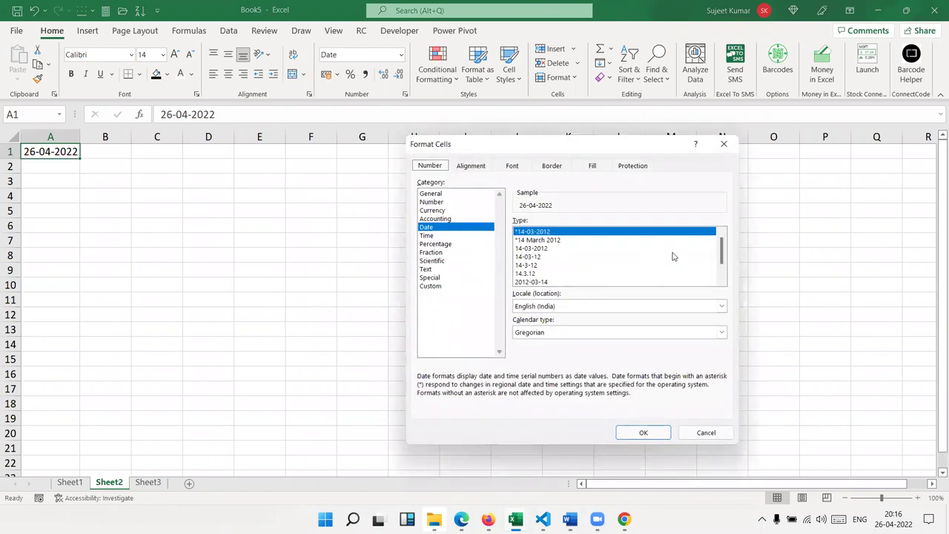
scroll(675, 257, down, 1)
scroll(667, 271, up, 1)
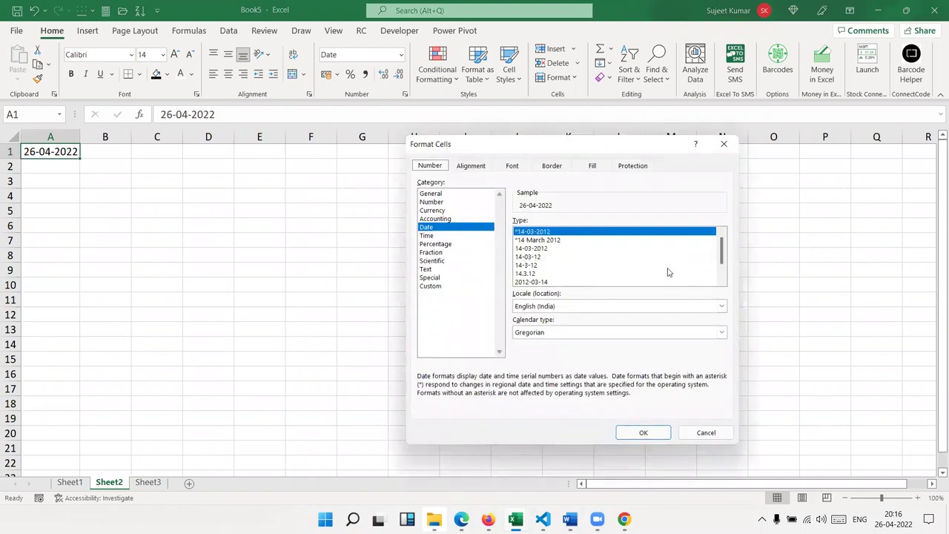
click(638, 309)
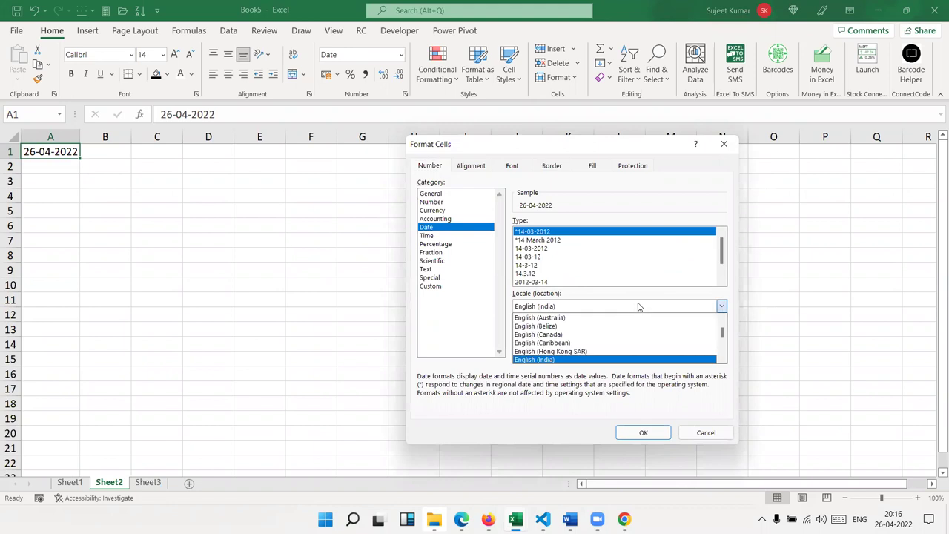
scroll(609, 347, down, 2)
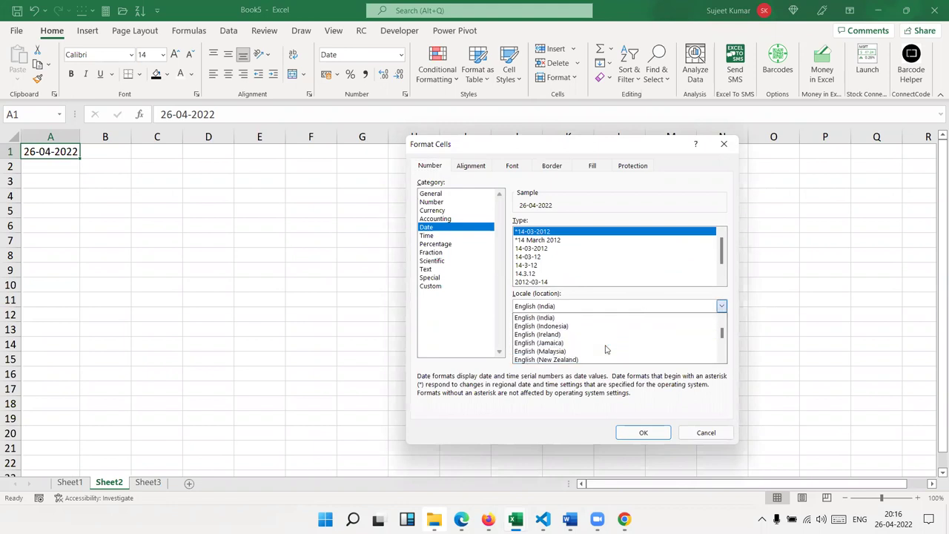
scroll(606, 349, down, 3)
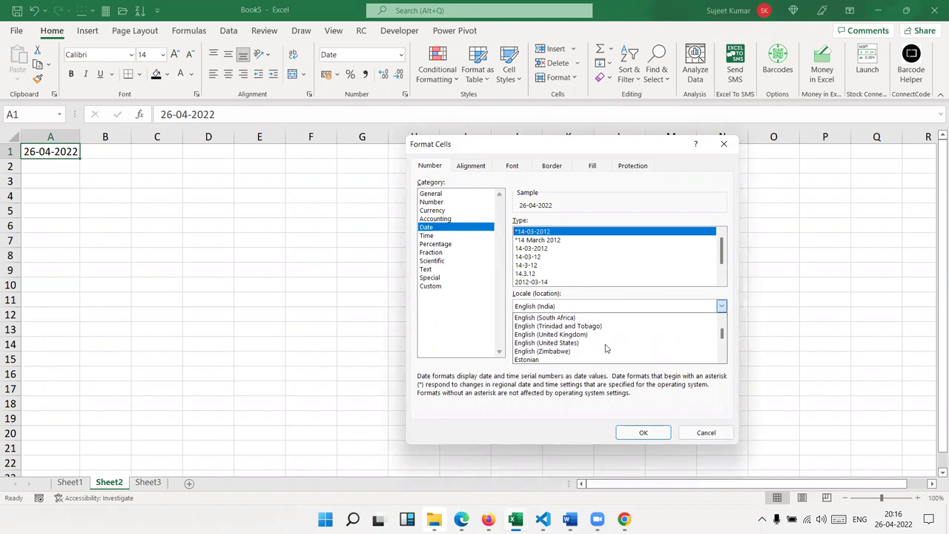
click(601, 335)
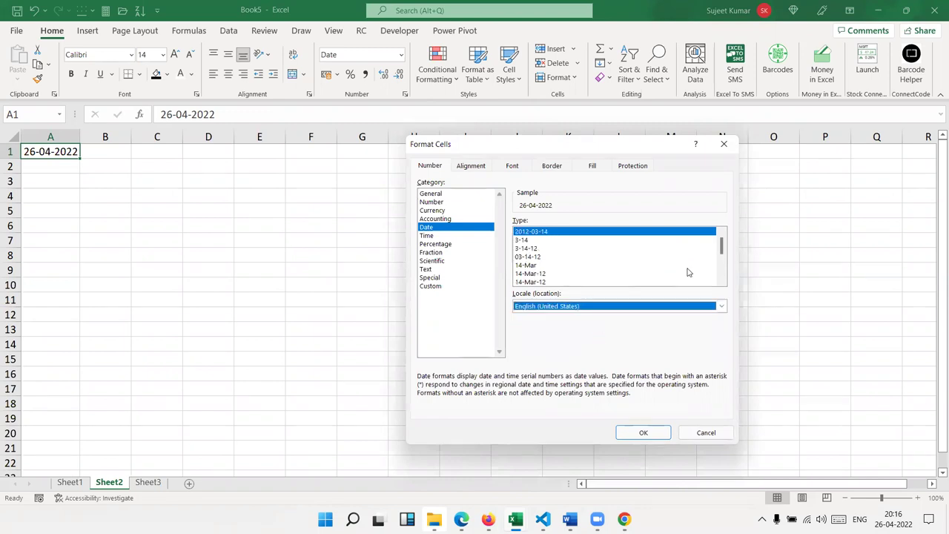
click(621, 306)
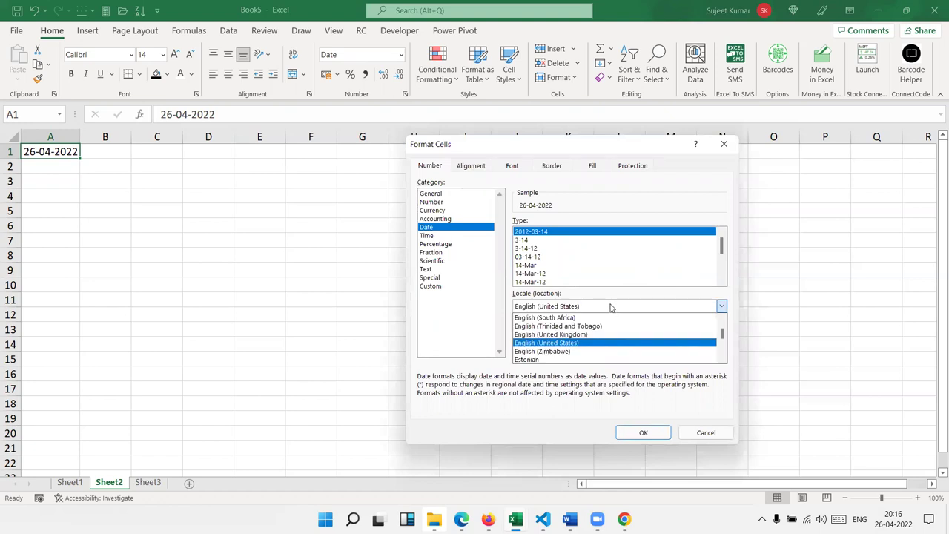
scroll(592, 328, up, 1)
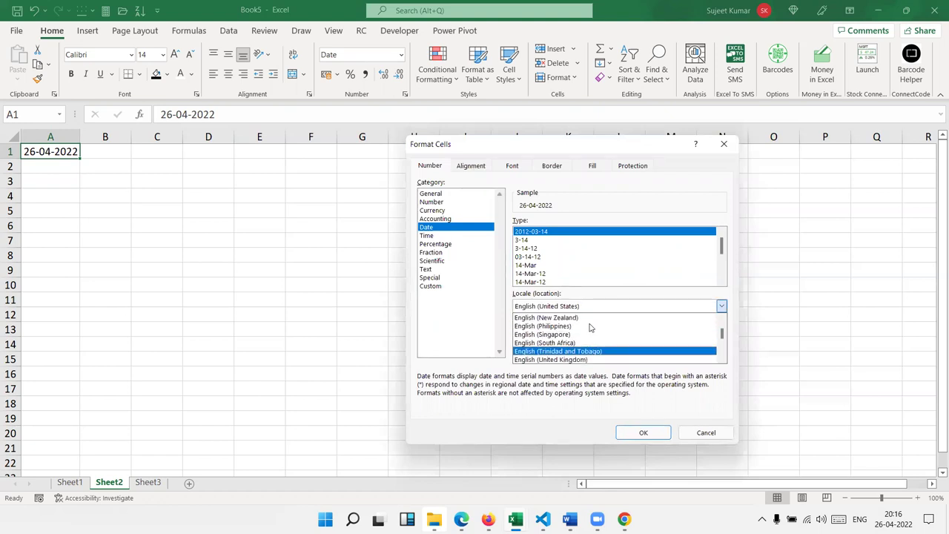
scroll(591, 327, up, 2)
scroll(586, 334, up, 1)
click(584, 335)
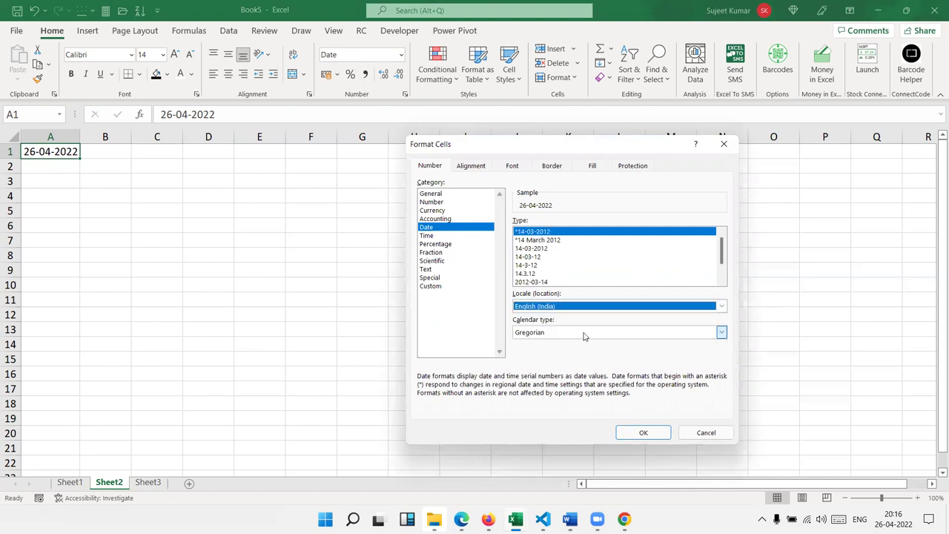
Format A1 as the long date 26 April 2022 using the *14 March 2012 type.
click(544, 283)
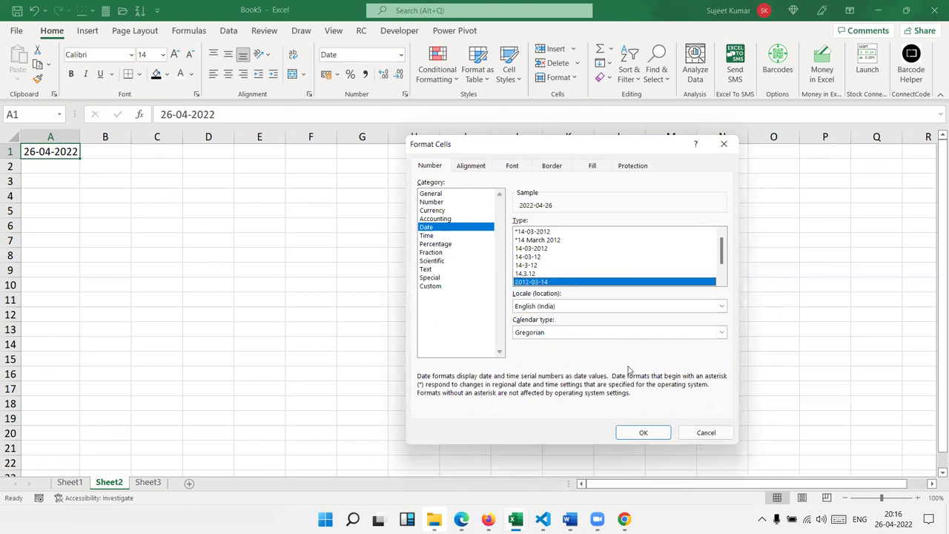
click(552, 241)
click(644, 435)
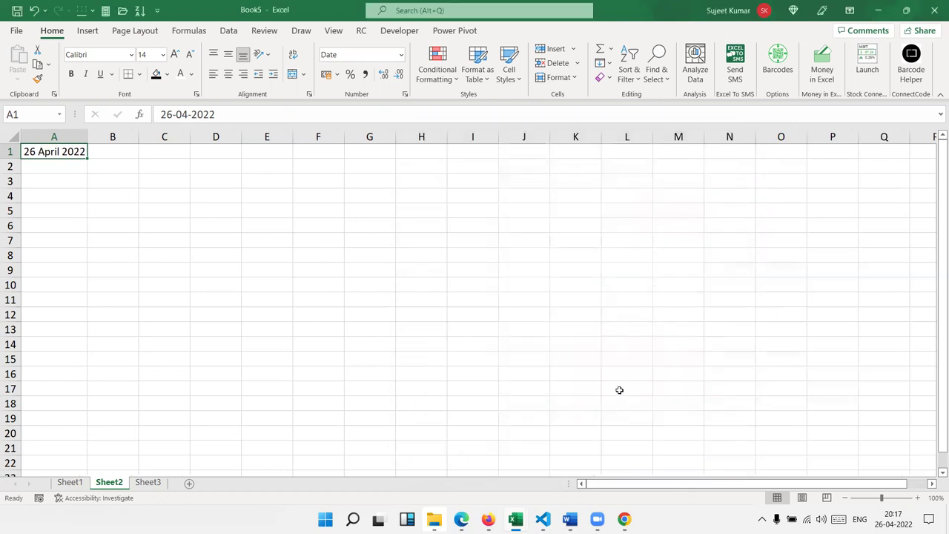
Enter the time 10:30 in cell B2.
click(127, 170)
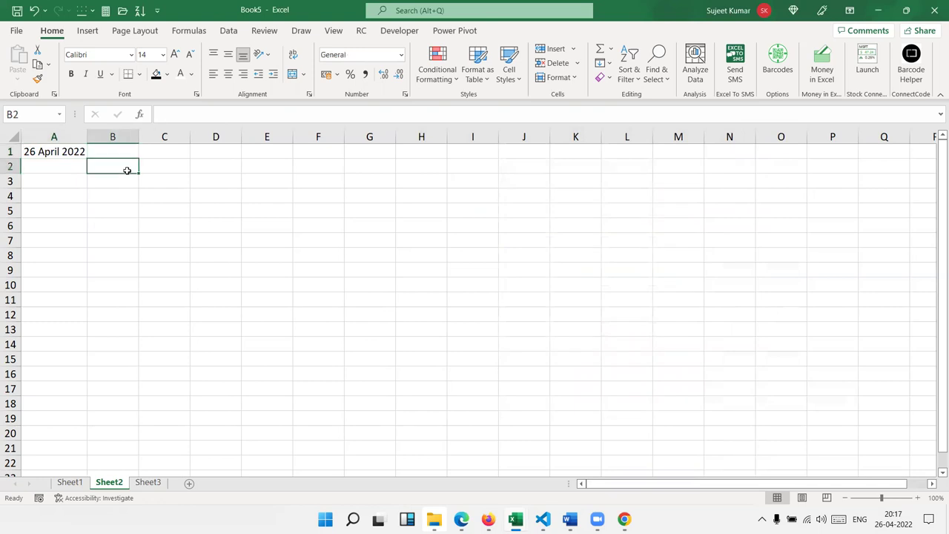
text(10:30)
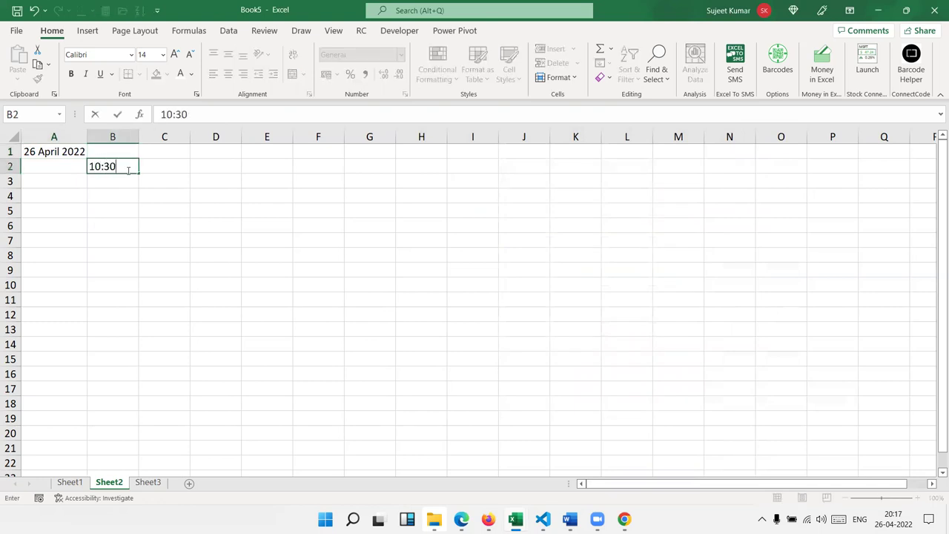
key(Return)
Review B2's Time formats and locale list, then cancel without changes.
click(127, 169)
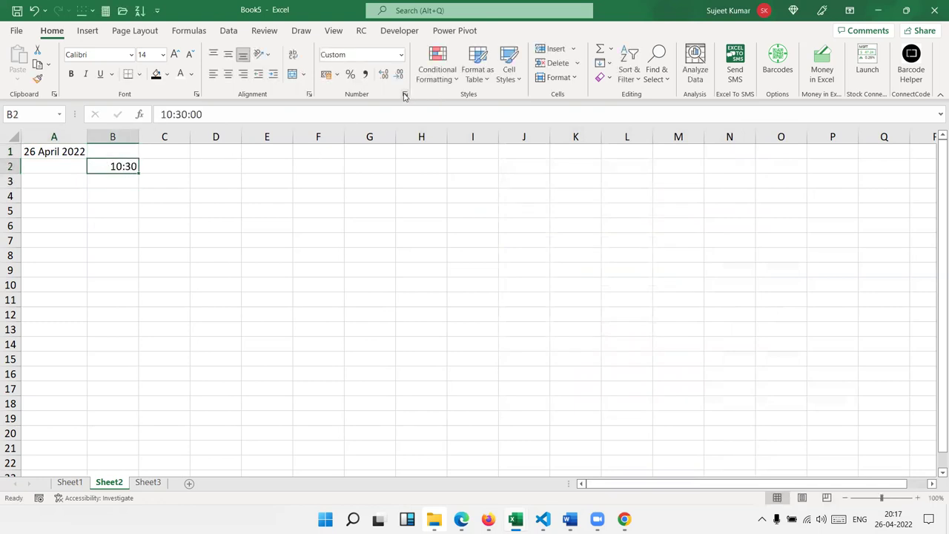
click(405, 93)
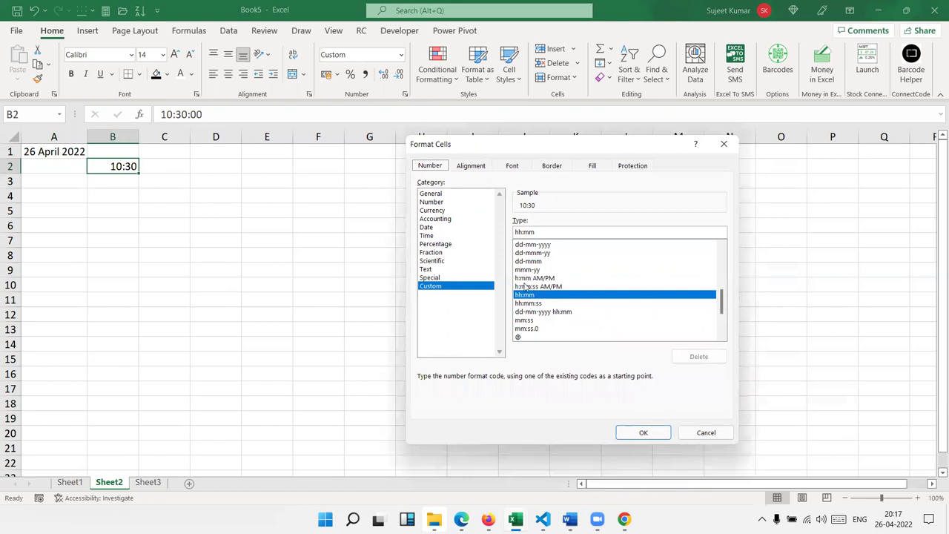
scroll(525, 282, down, 3)
scroll(525, 282, up, 15)
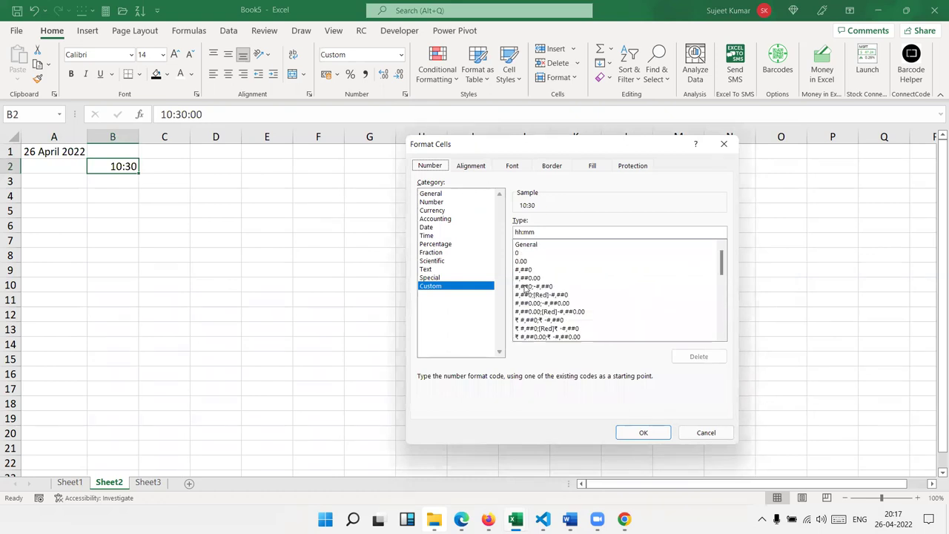
click(429, 236)
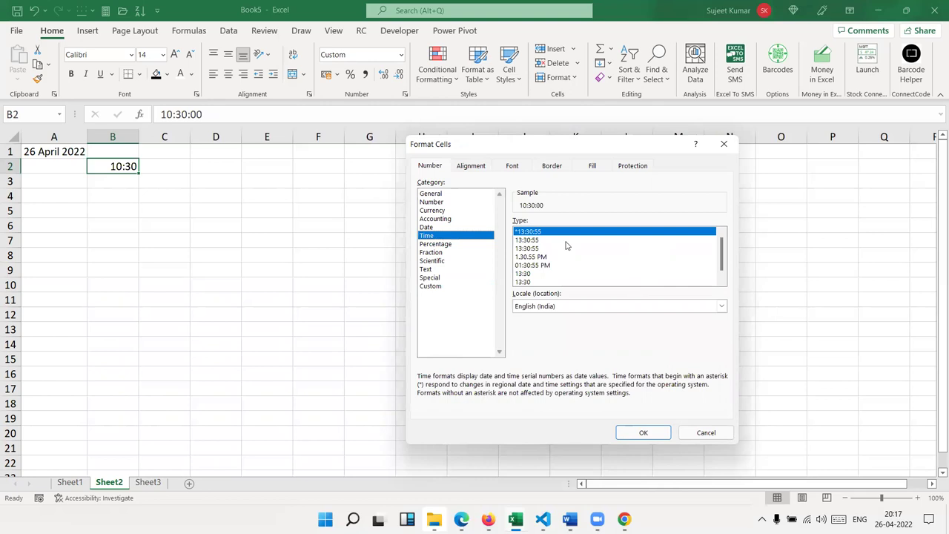
click(564, 306)
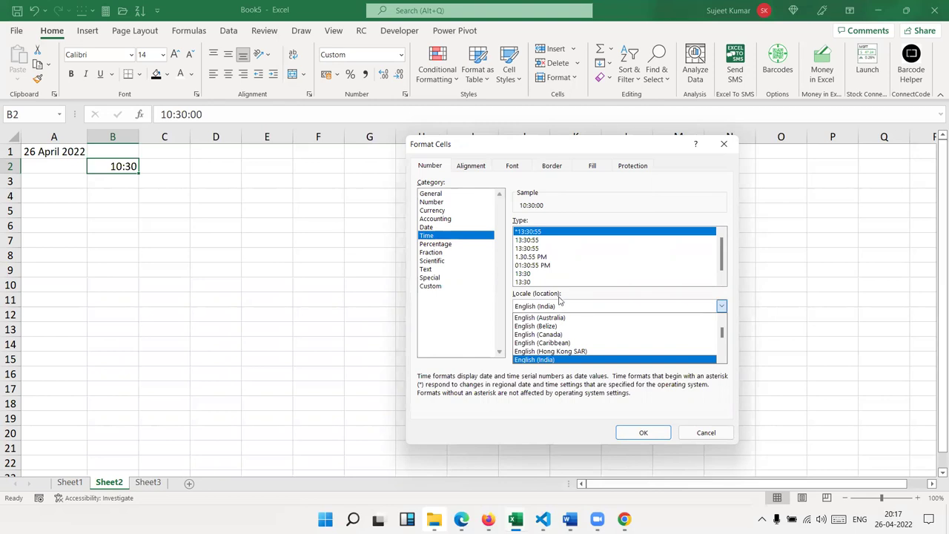
click(413, 304)
key(Escape)
click(234, 195)
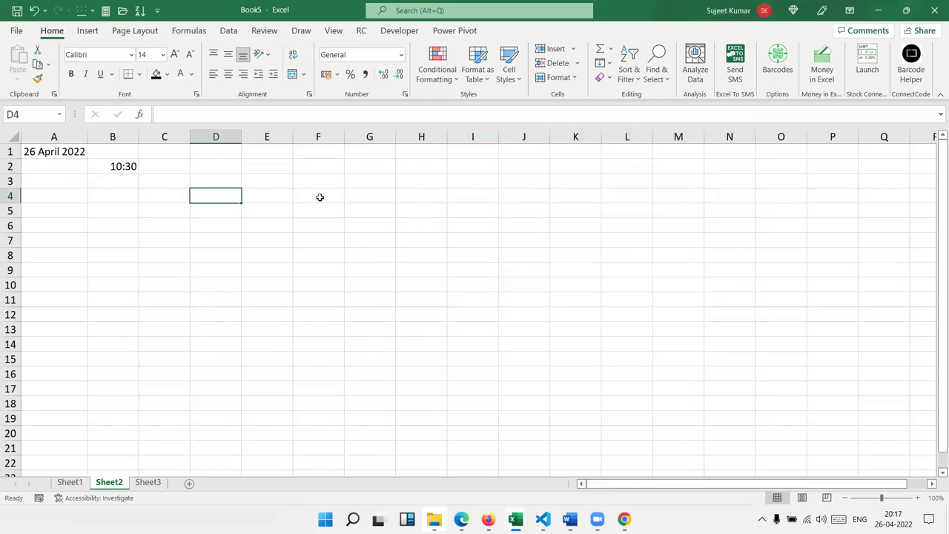
Enter 35:20:36 in D4 and show it as a General number, 1.472639.
text(35:)
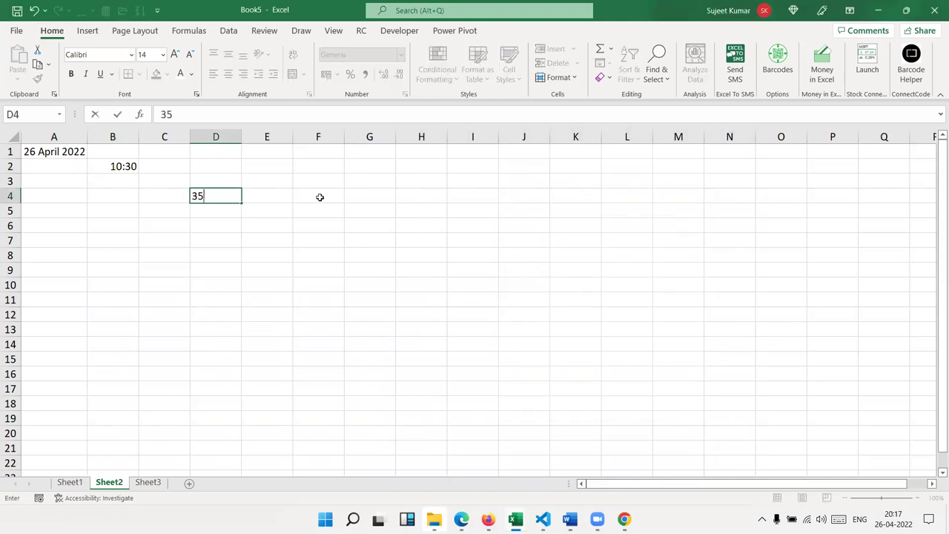
text(20:36)
key(Return)
click(247, 196)
click(236, 196)
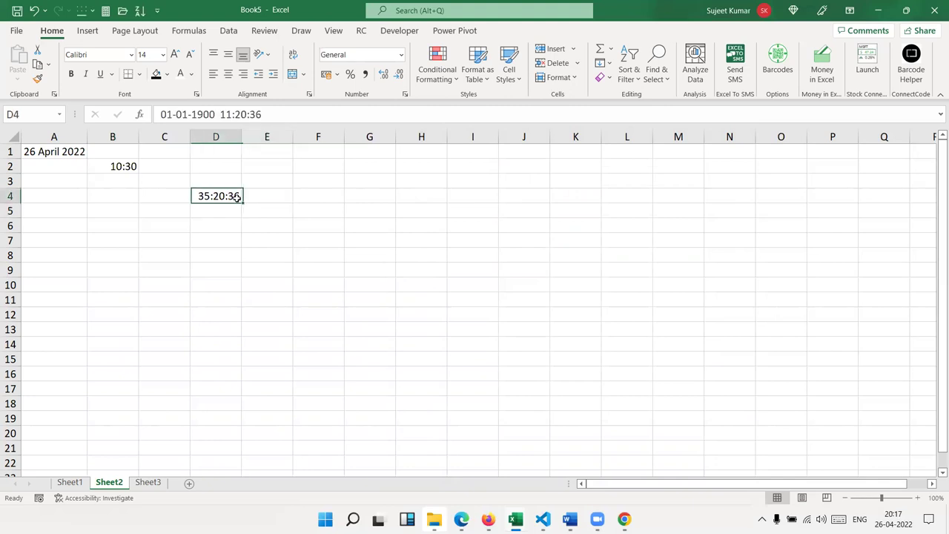
click(400, 55)
click(391, 77)
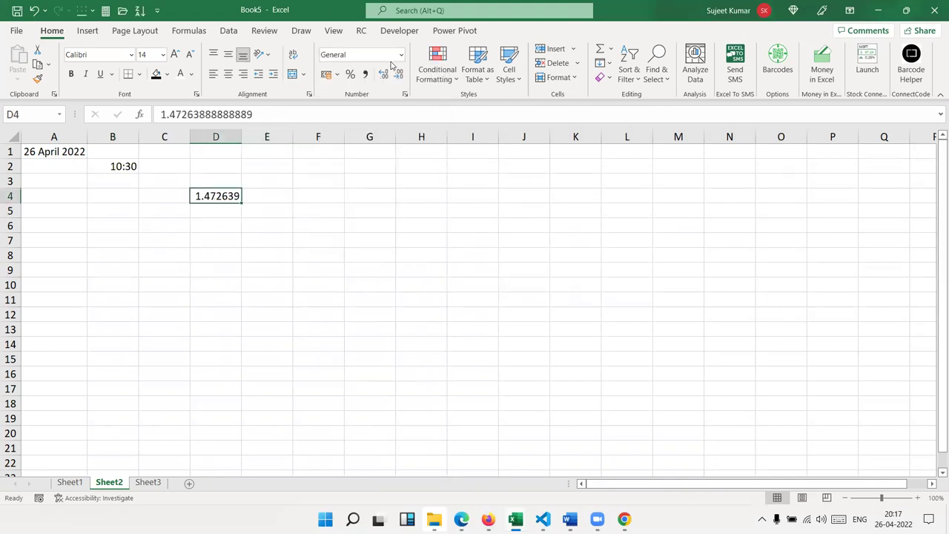
Apply the 13:30:55 Time format to D4, so it displays 11:20:36.
click(405, 95)
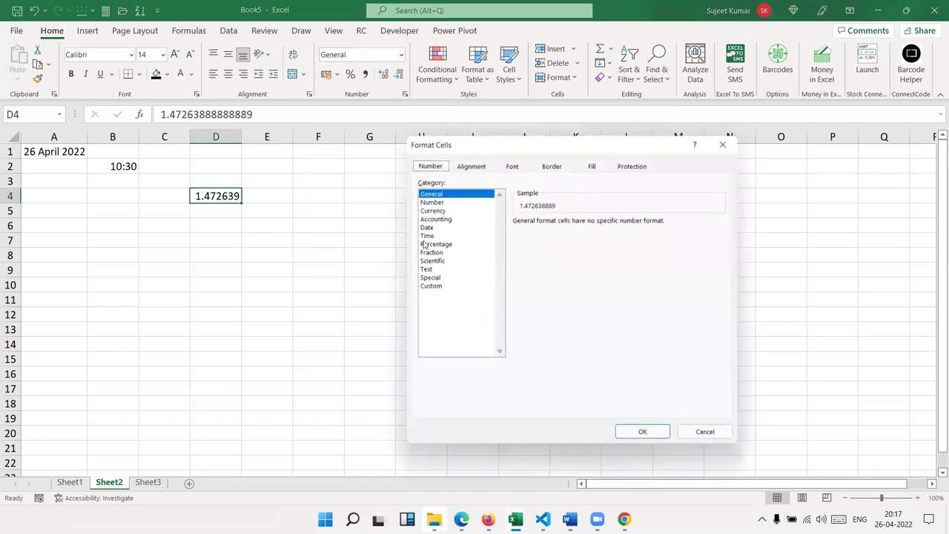
click(428, 236)
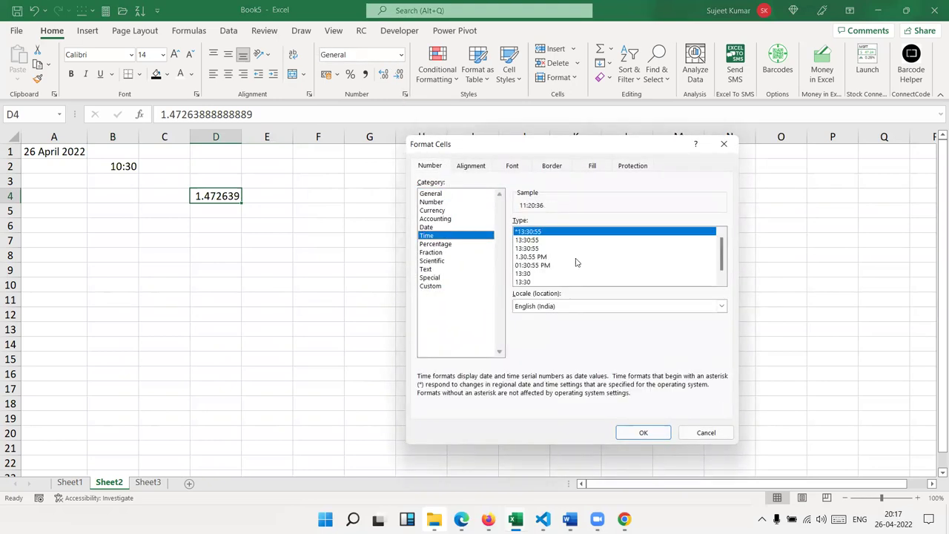
click(538, 242)
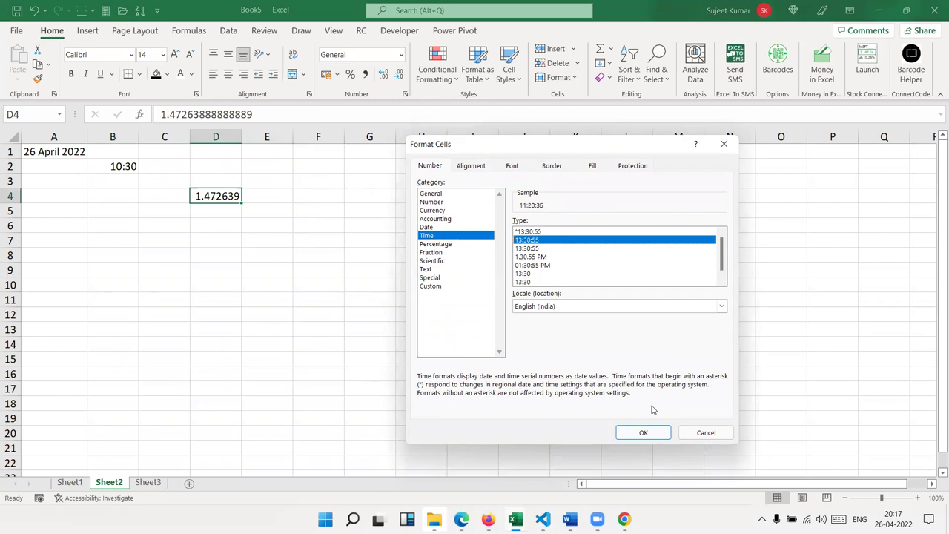
click(641, 432)
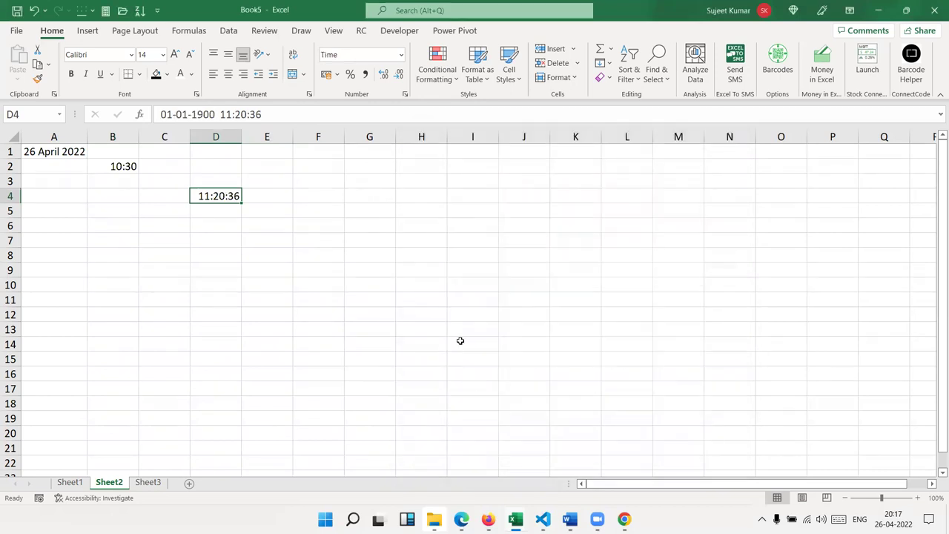
Set D4's Time locale to English (United States) and apply the 37:30:55 elapsed-hours format.
click(405, 94)
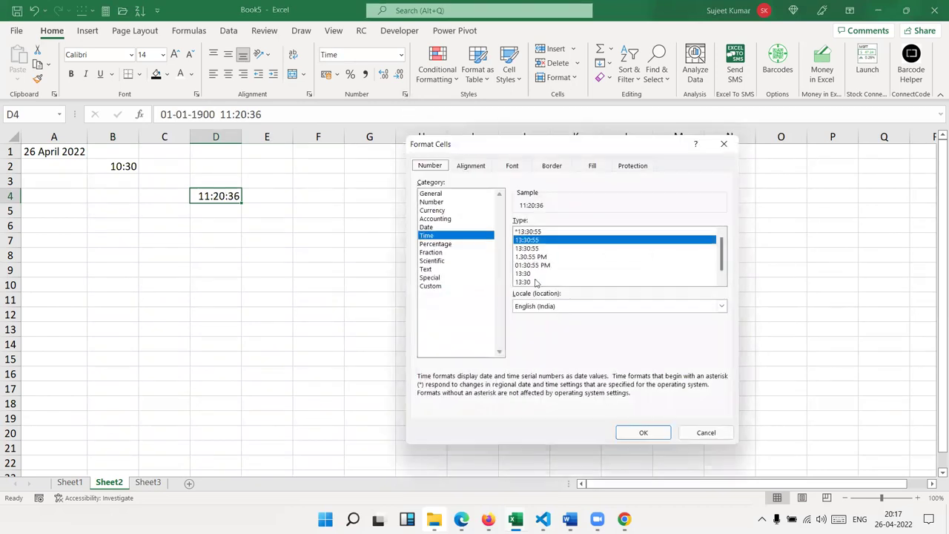
scroll(537, 281, down, 1)
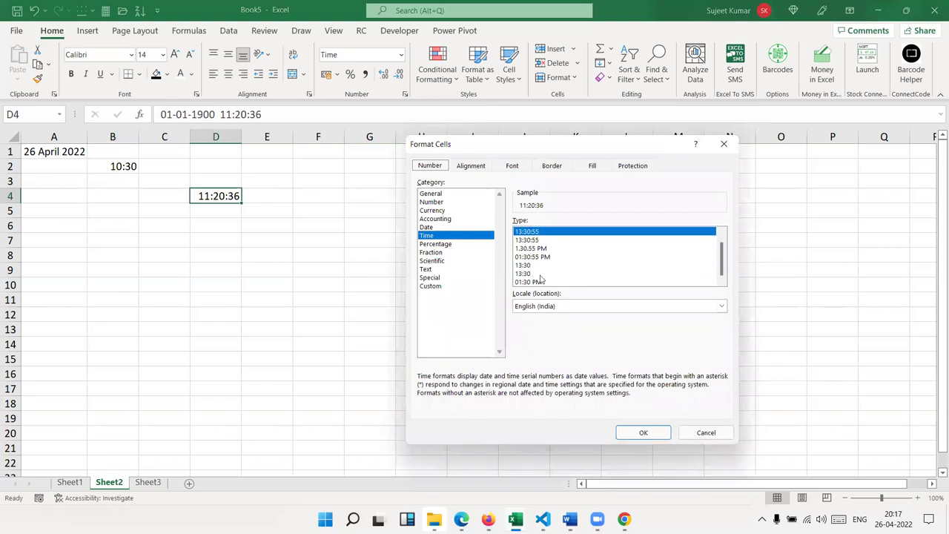
scroll(541, 279, up, 1)
scroll(541, 281, down, 1)
click(553, 308)
scroll(555, 340, down, 4)
scroll(581, 352, down, 1)
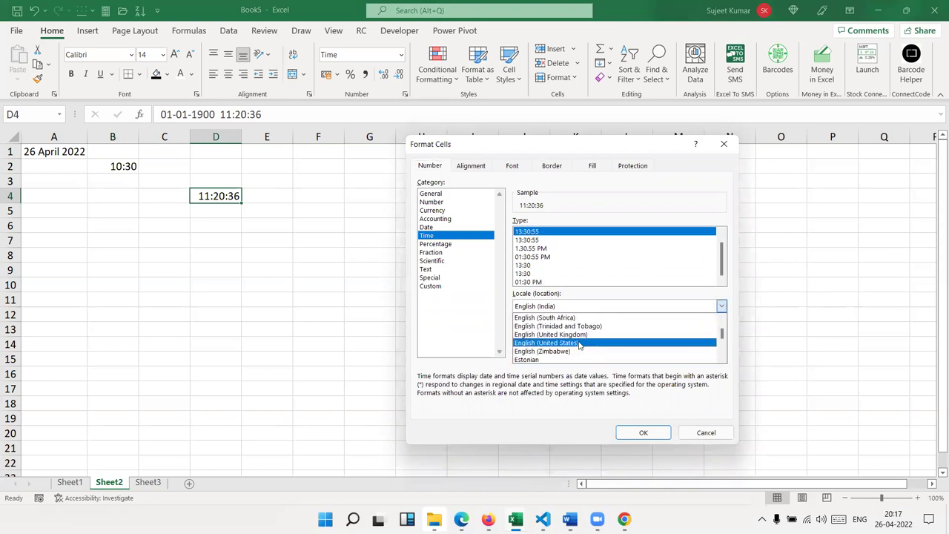
click(580, 344)
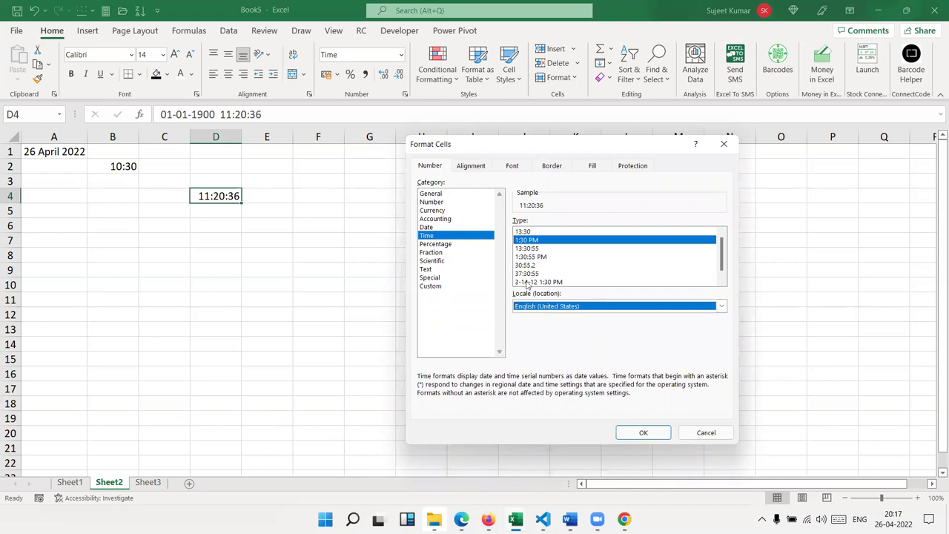
click(527, 249)
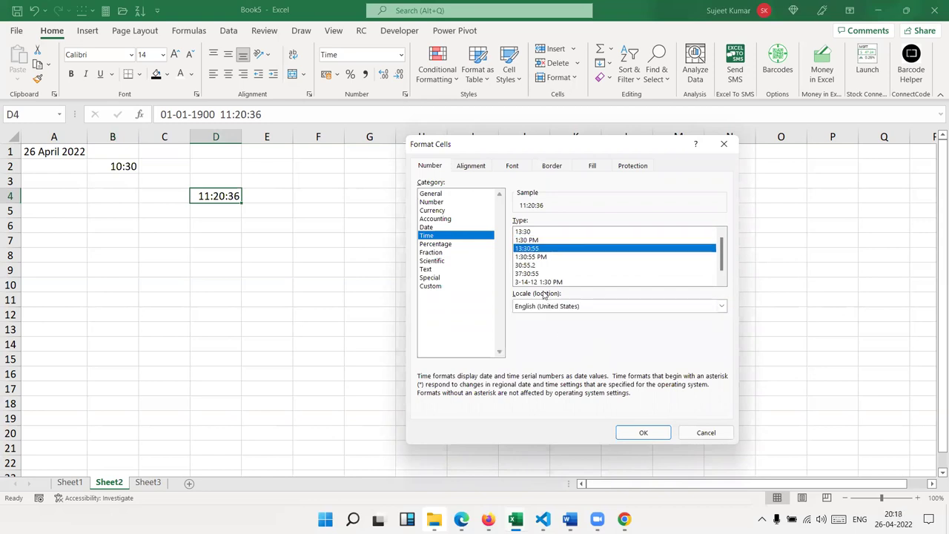
scroll(528, 268, down, 1)
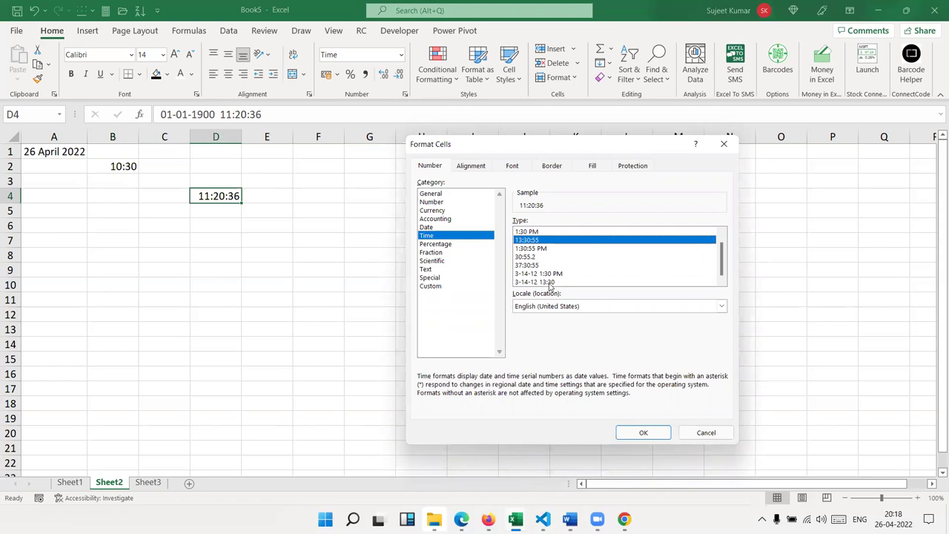
click(533, 257)
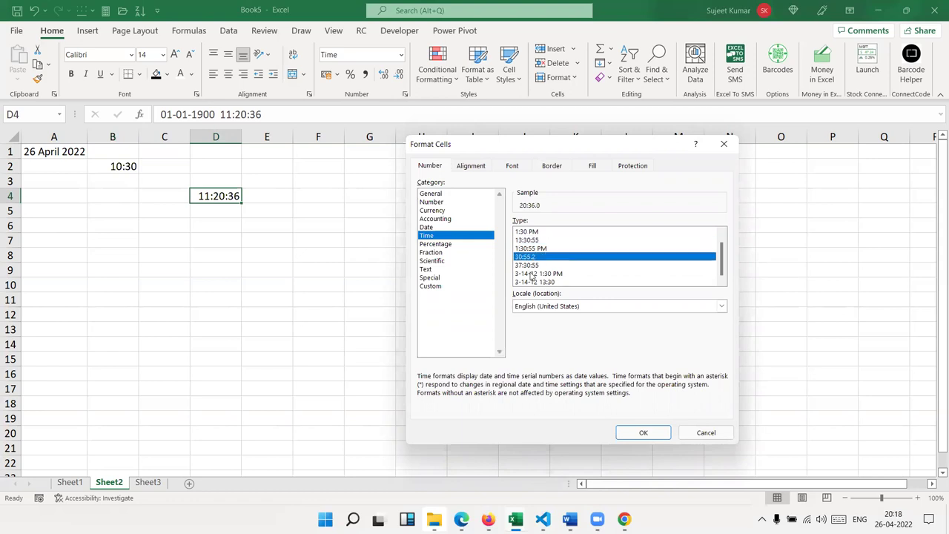
click(536, 265)
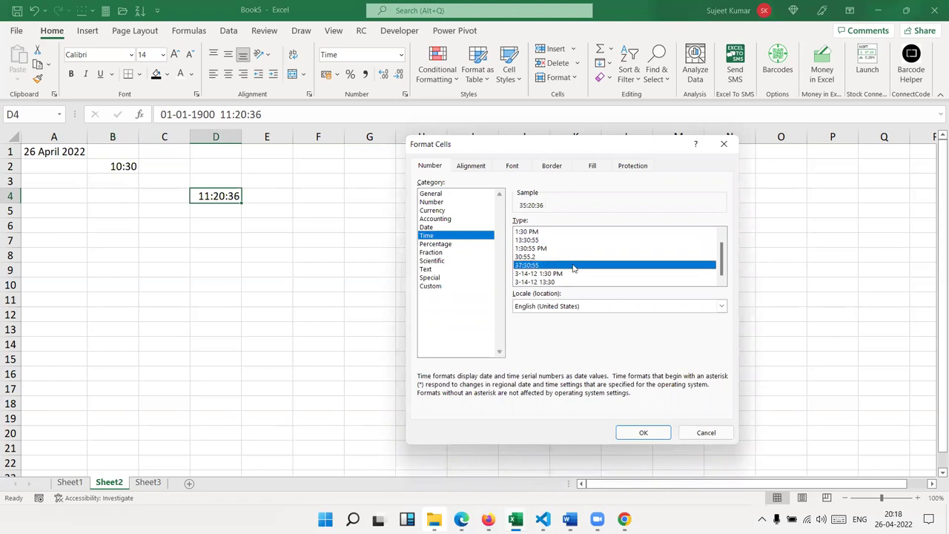
click(643, 433)
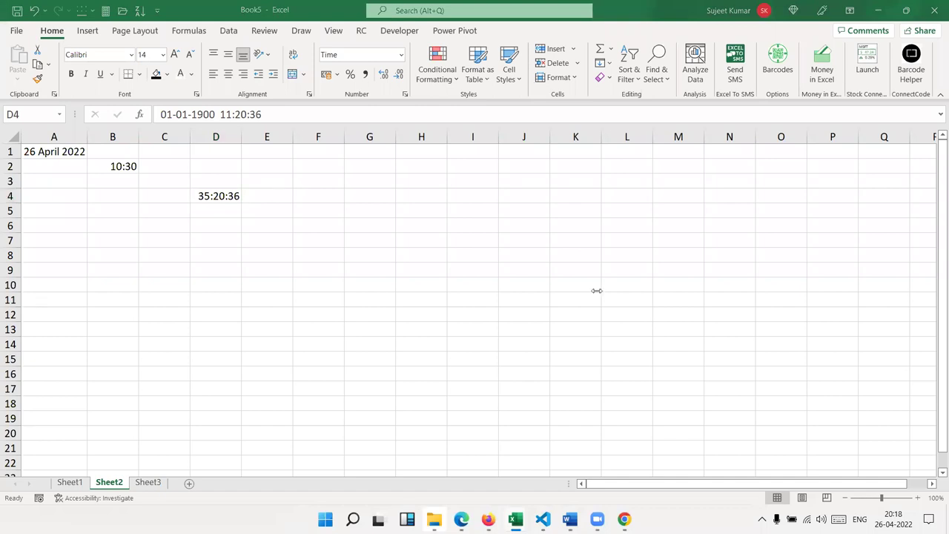
Preview the Percentage and Fraction formats, then close without changes.
click(406, 94)
click(448, 245)
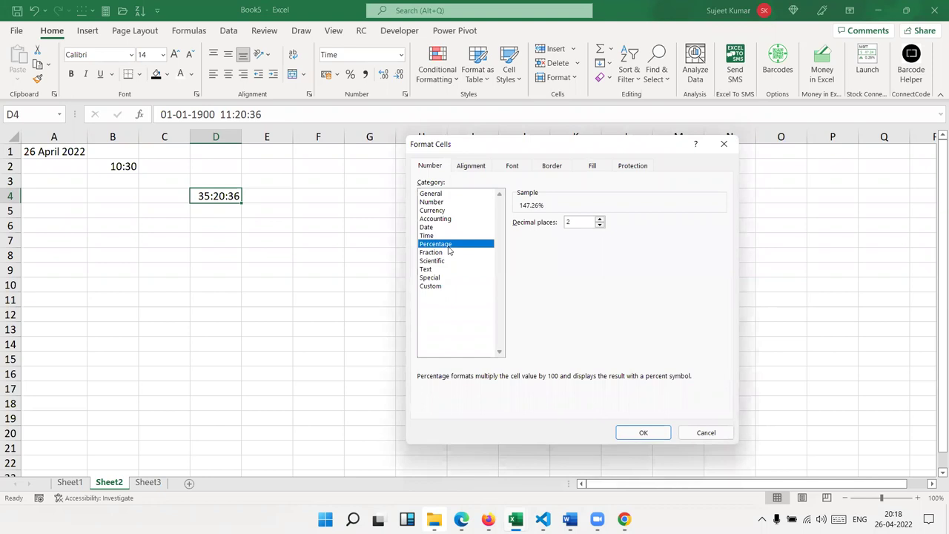
click(441, 255)
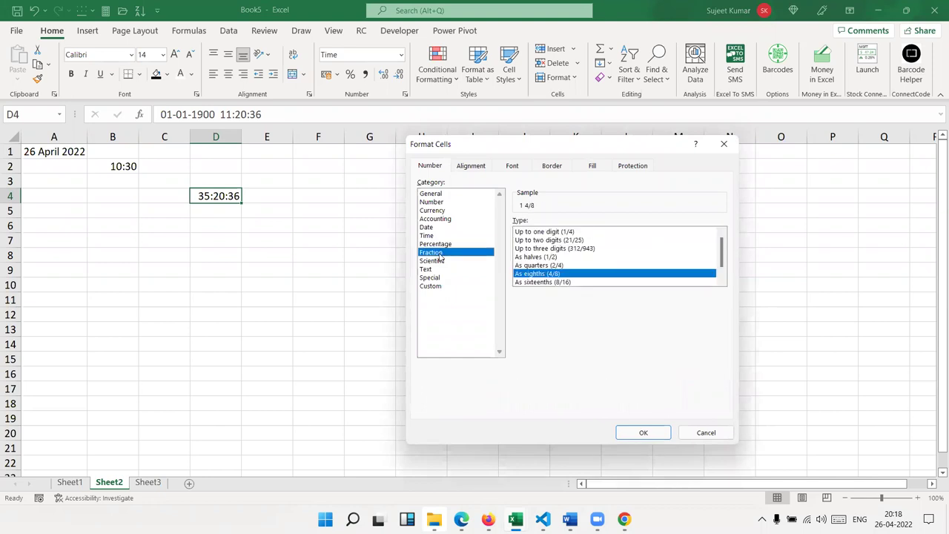
key(Escape)
Enter the value 2.5 in cell F4.
click(389, 195)
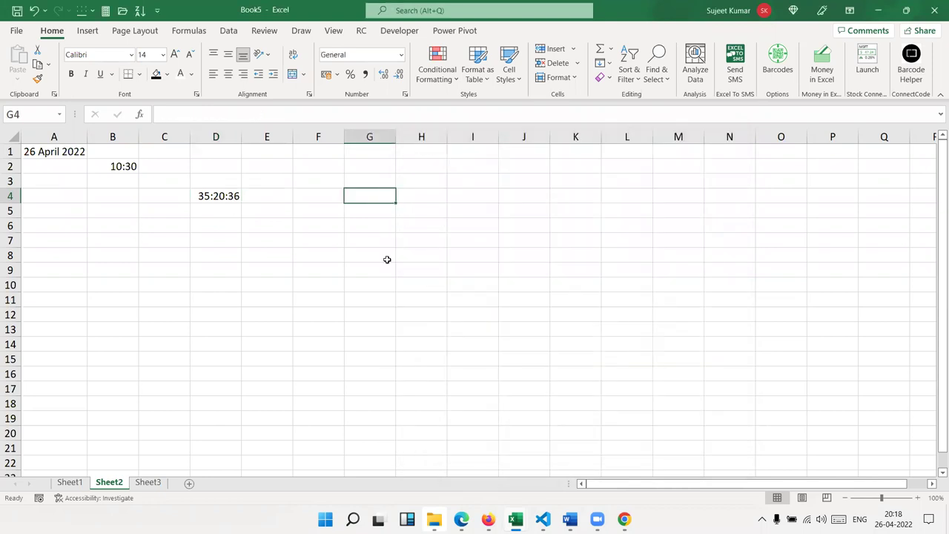
ctrl+scroll(387, 260, up, 7)
click(621, 268)
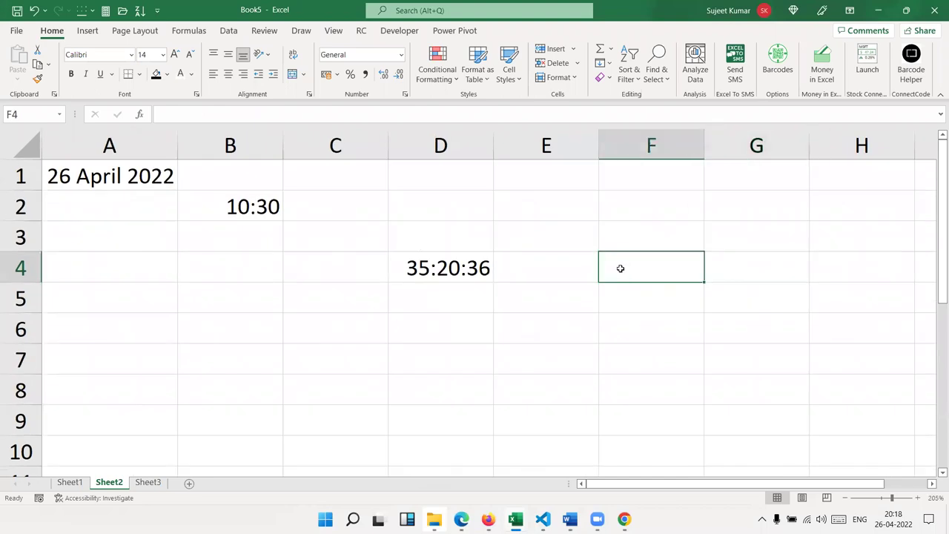
text(2.5)
key(Return)
click(621, 268)
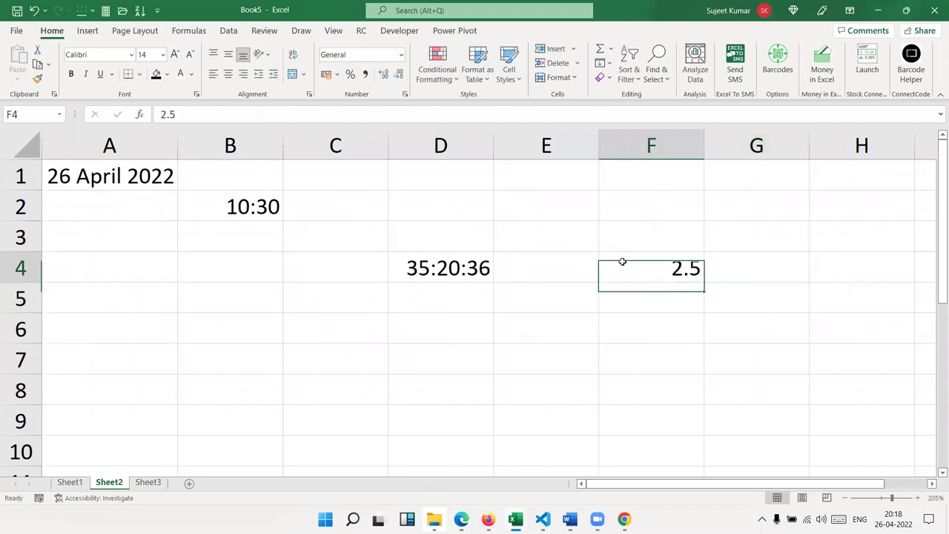
Format F4 as a Fraction As halves (1/2), displaying 2 1/2.
click(405, 95)
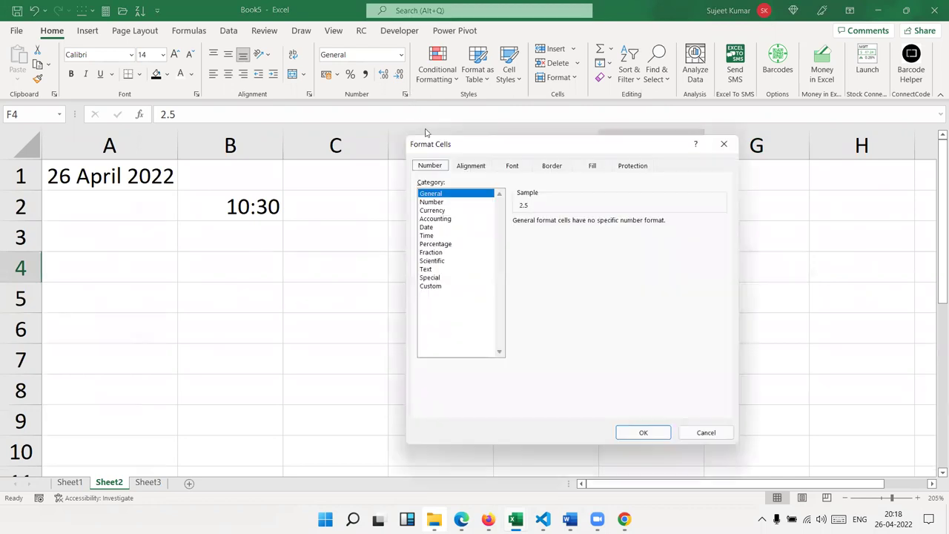
click(440, 253)
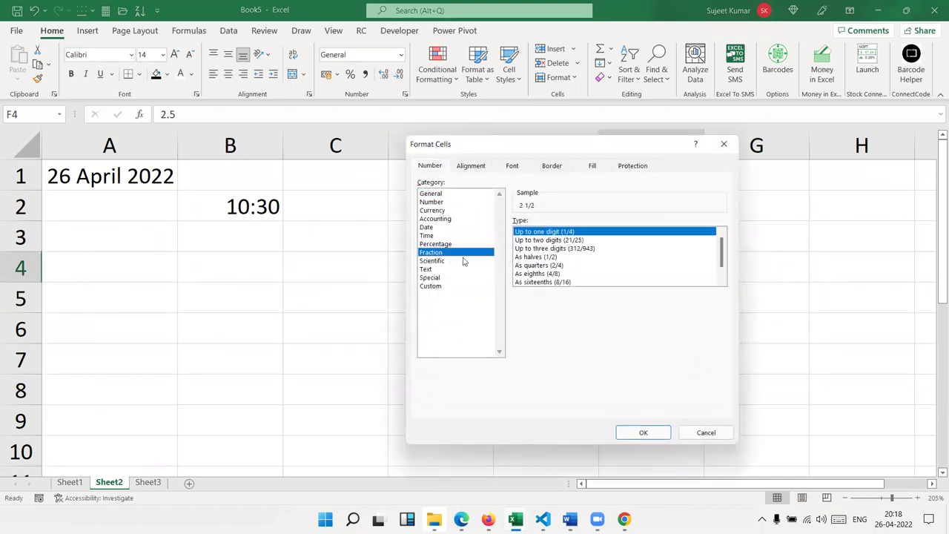
click(549, 257)
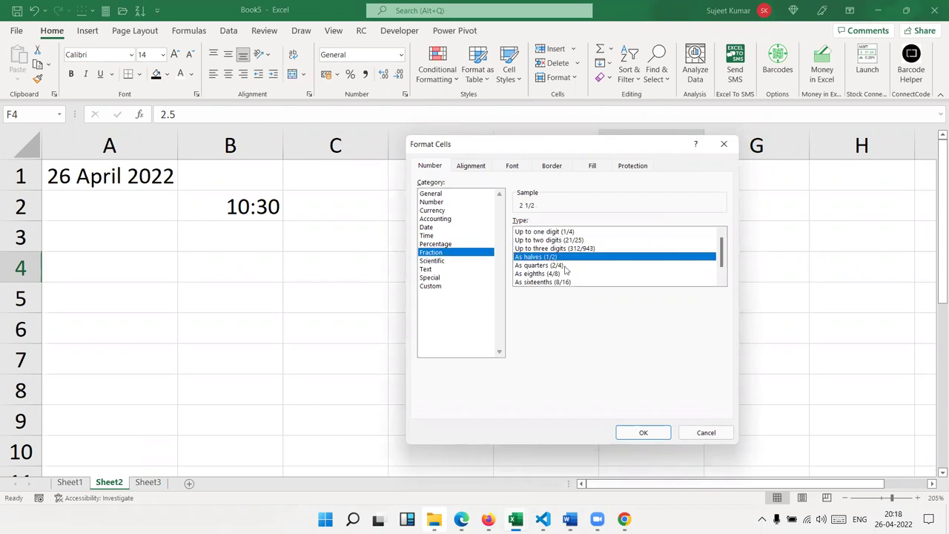
click(644, 434)
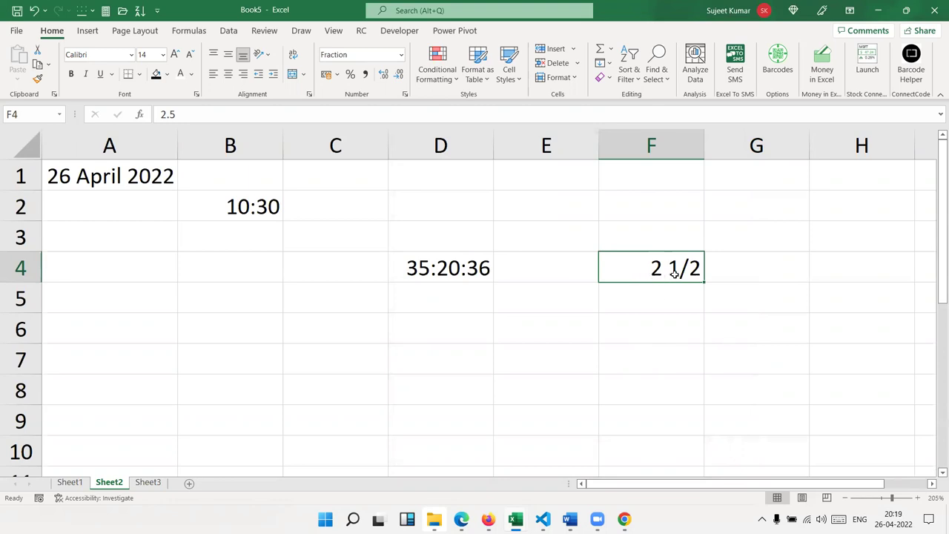
Preview the Scientific and Text formats for F4, then close without changes.
click(406, 94)
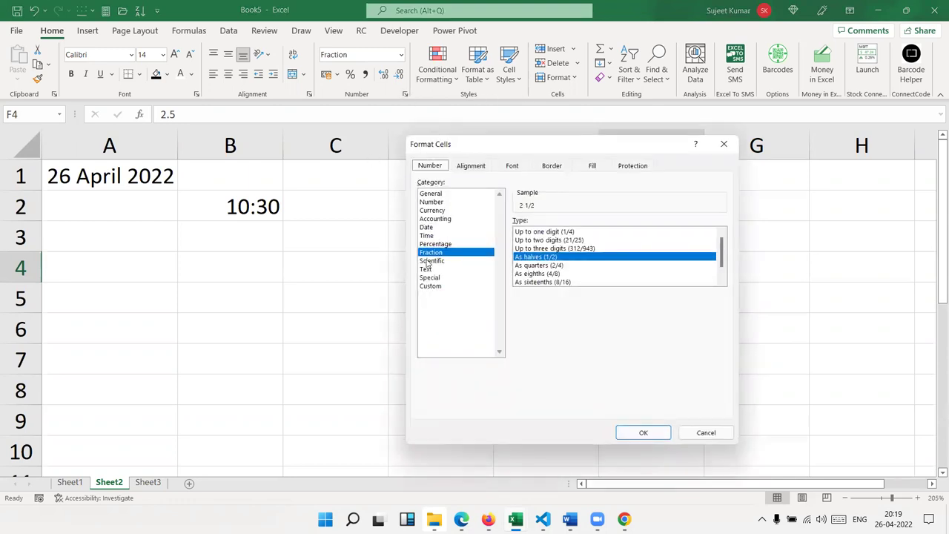
click(428, 261)
click(429, 270)
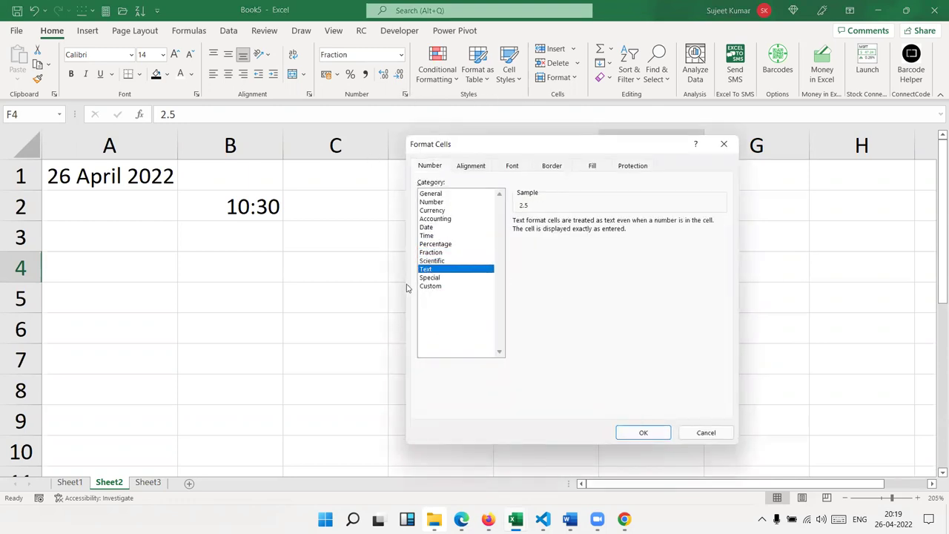
key(Escape)
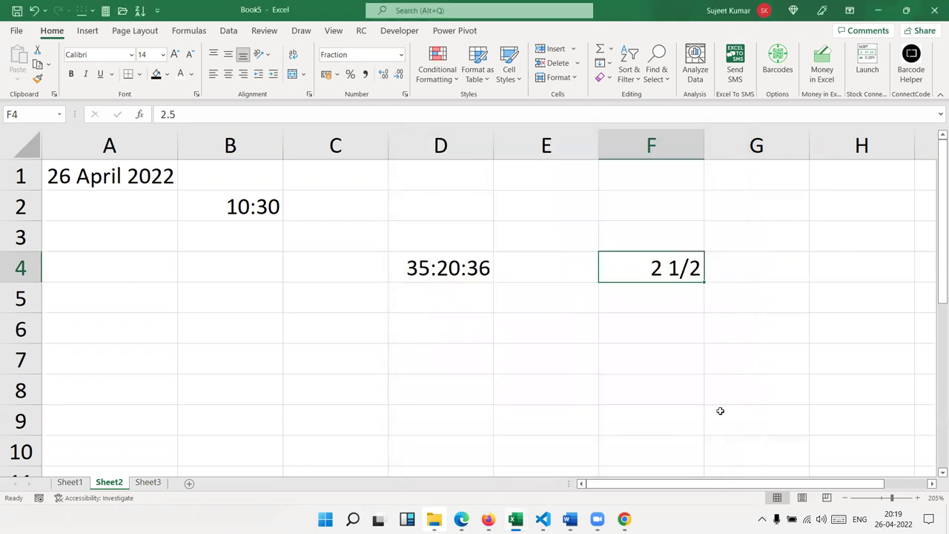
Delete columns A through H to clear the sheet and return to A1.
drag(780, 370, 471, 220)
drag(110, 146, 815, 239)
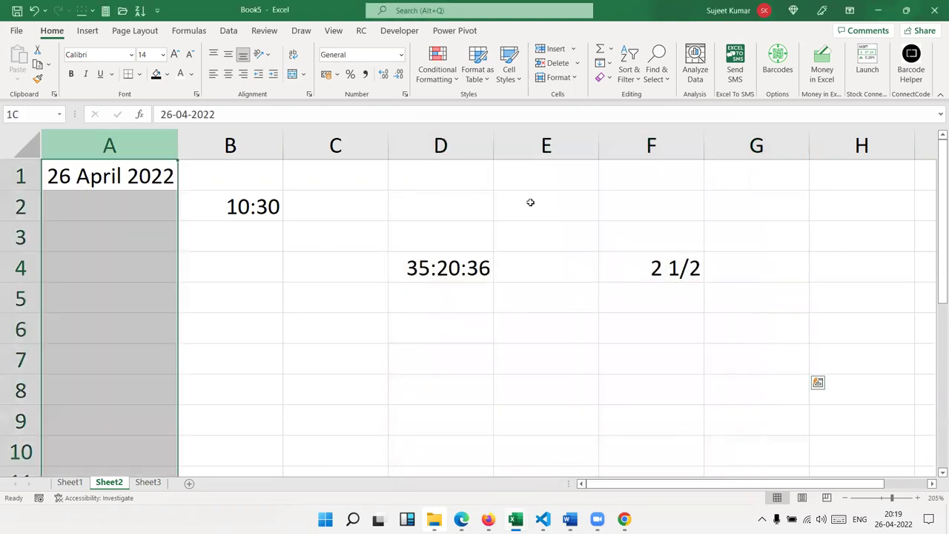
key(ctrl+minus)
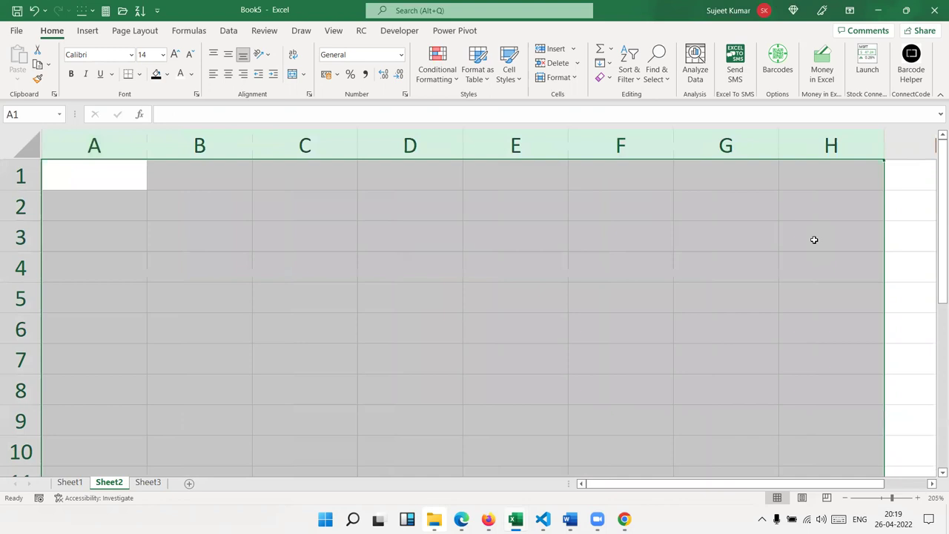
key(ctrl+Home)
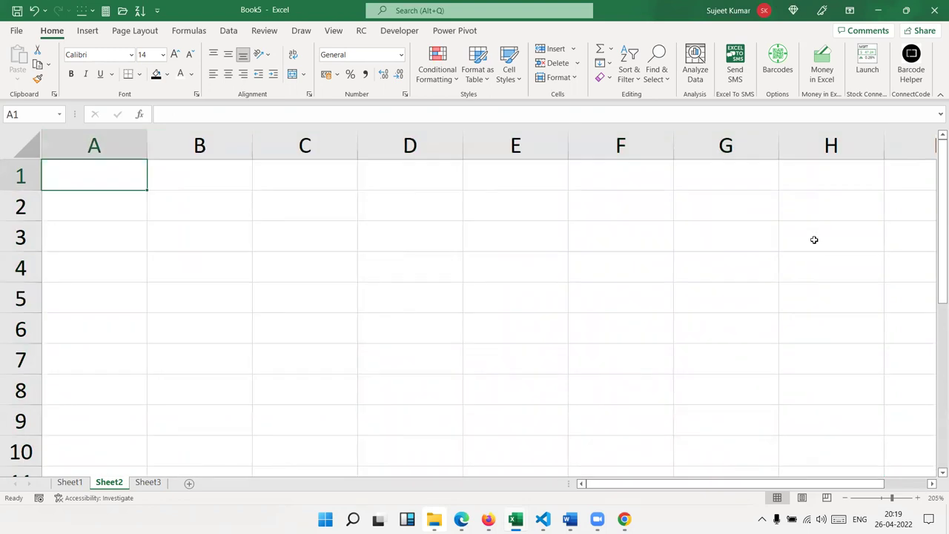
Enter the heading Chq in A1, replacing the first A/c entry.
text(A/c)
key(Return)
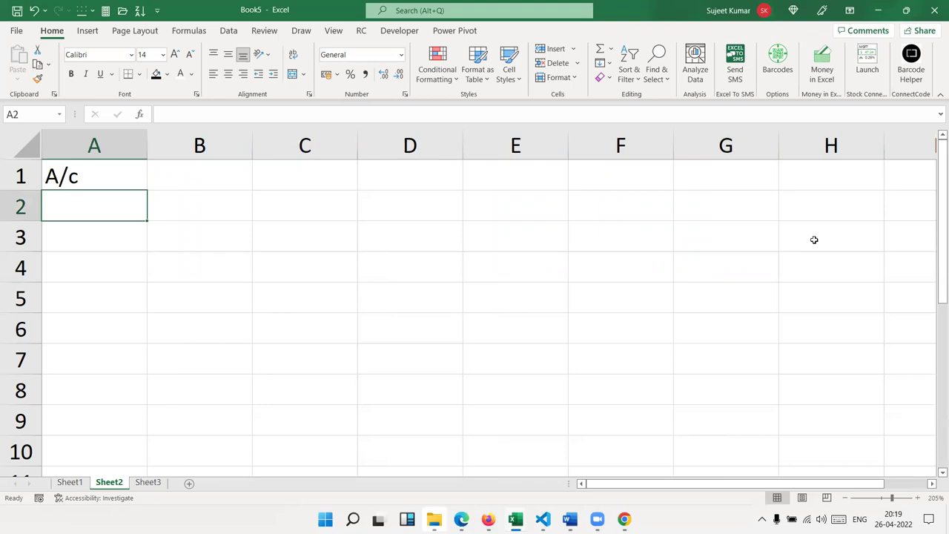
key(Up)
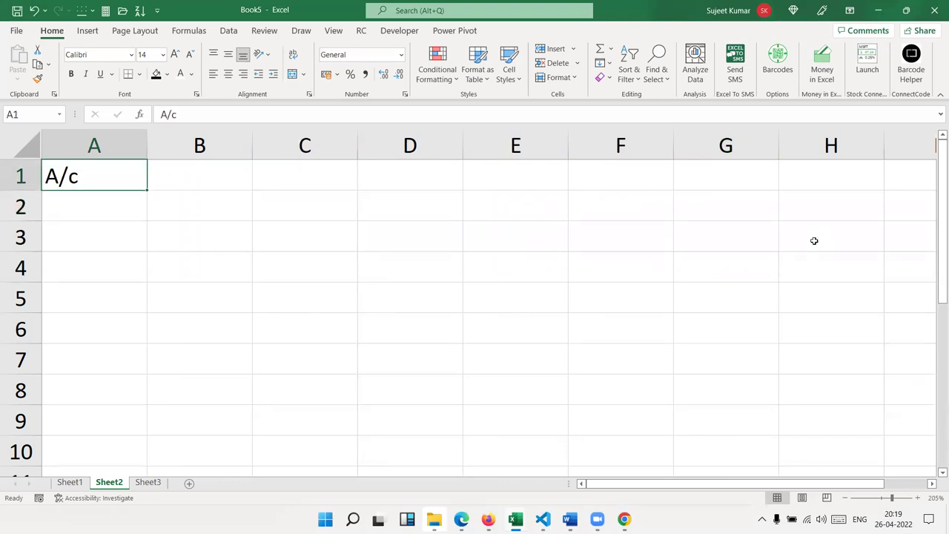
text(Chq)
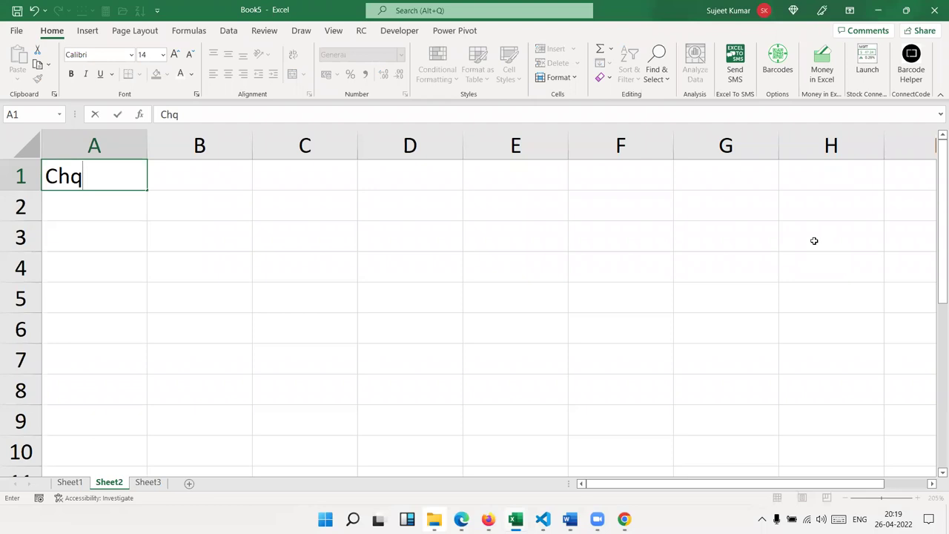
key(Return)
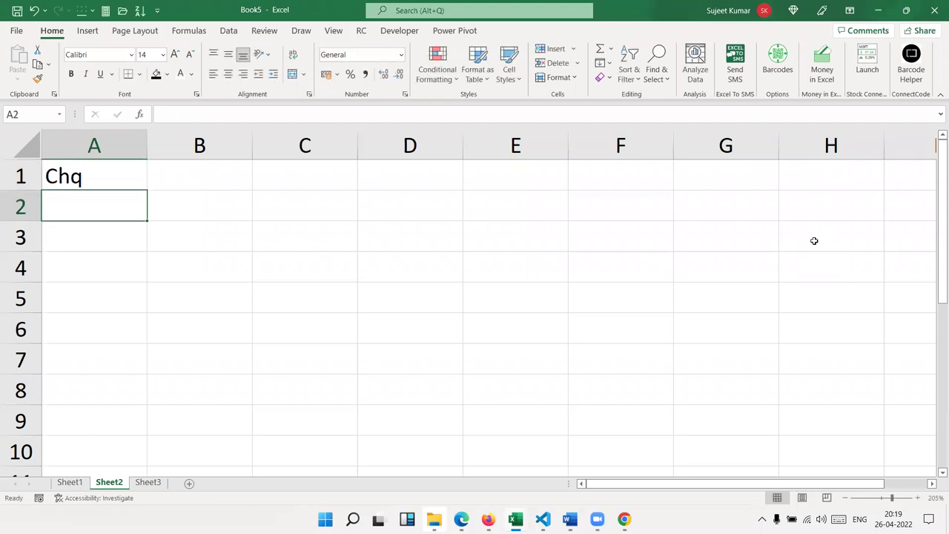
Enter cheque number 235698 in A2.
text(235698)
key(Return)
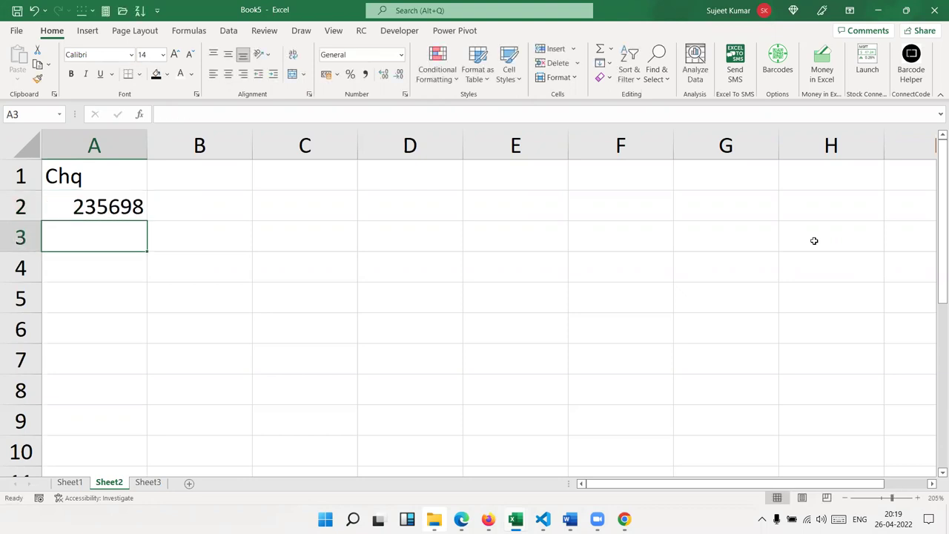
key(Up)
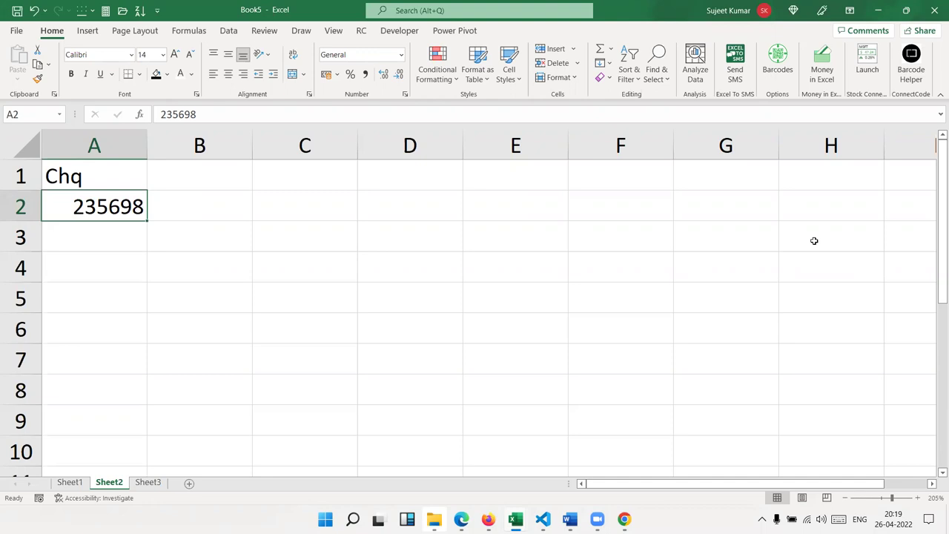
key(Down)
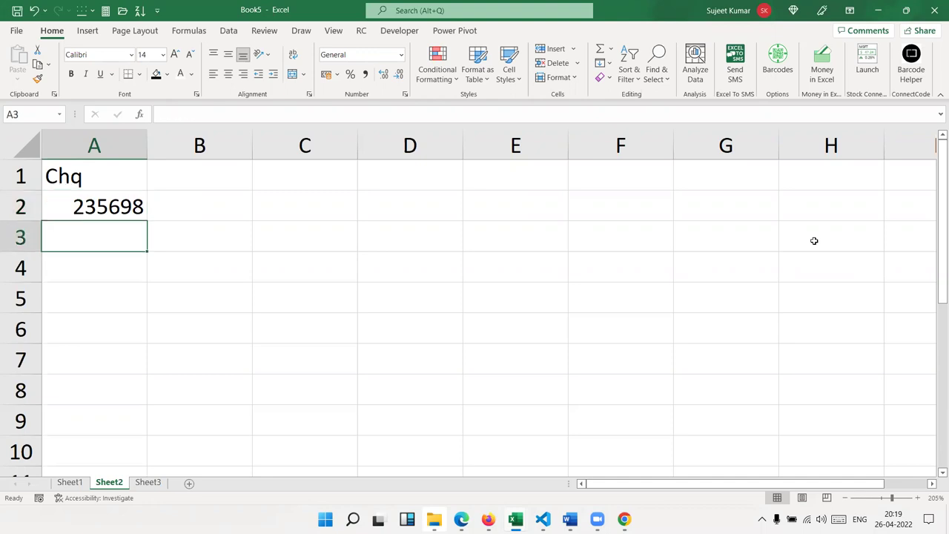
Retype A3 as '0012963 with a leading apostrophe so the zeros stay.
text(004512)
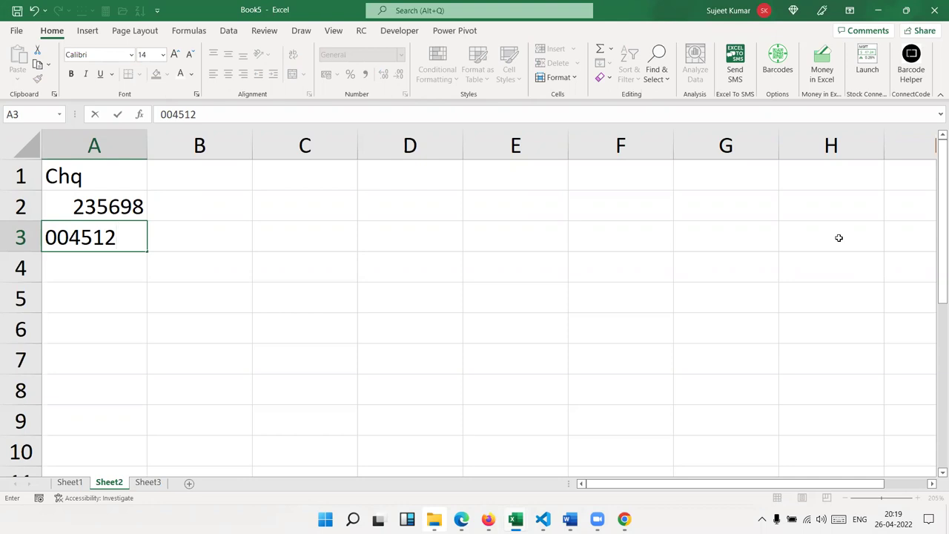
key(Return)
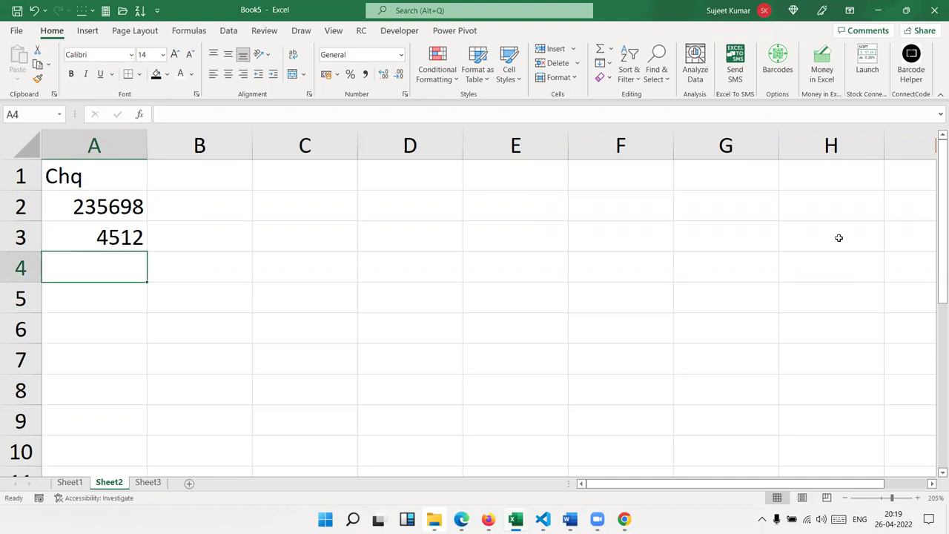
key(Up)
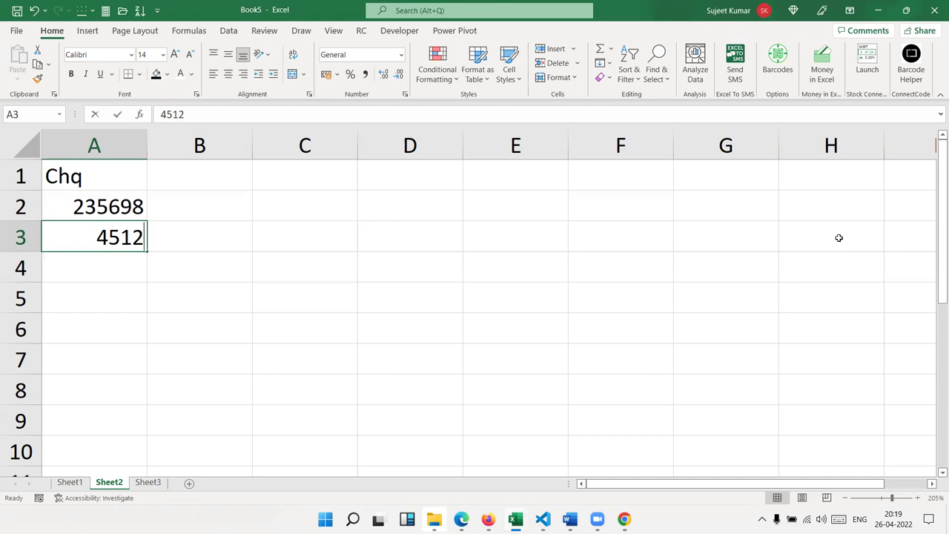
text('00)
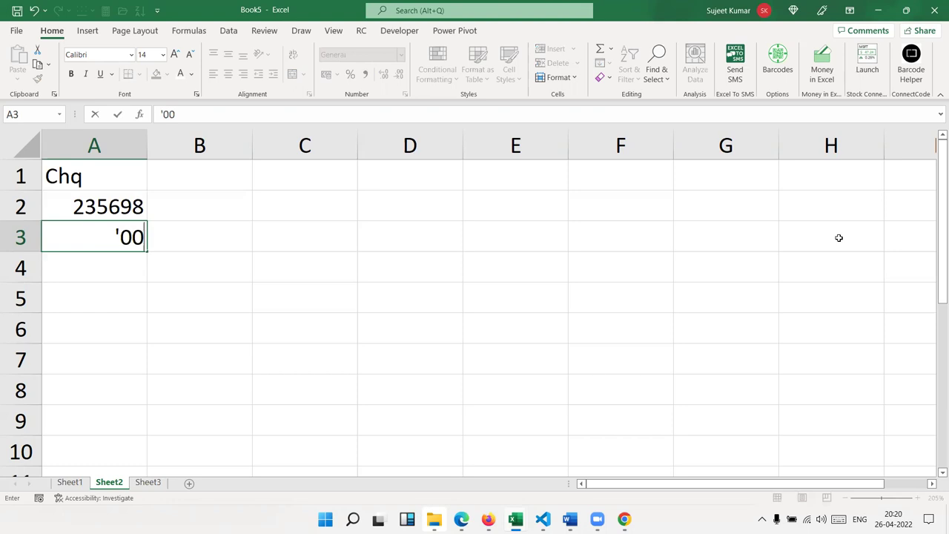
text(1296)
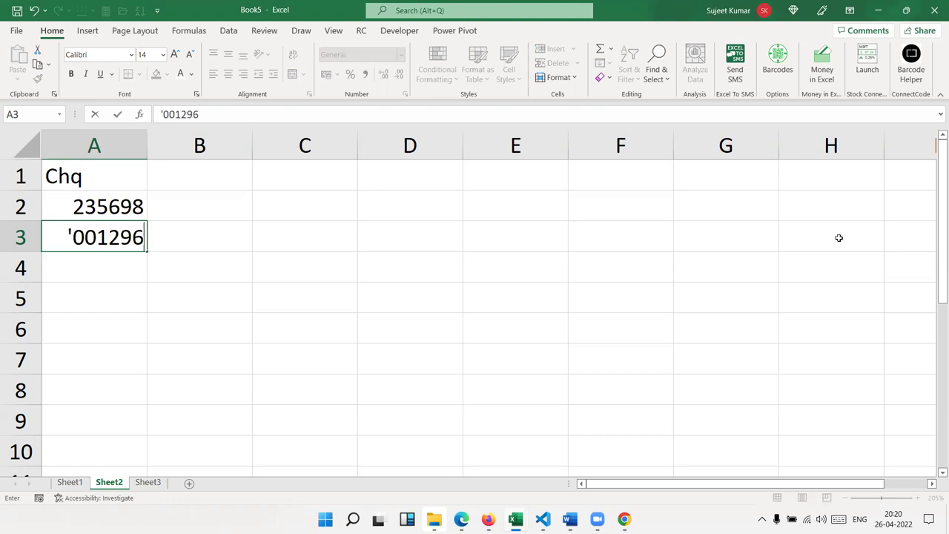
text(3)
key(Return)
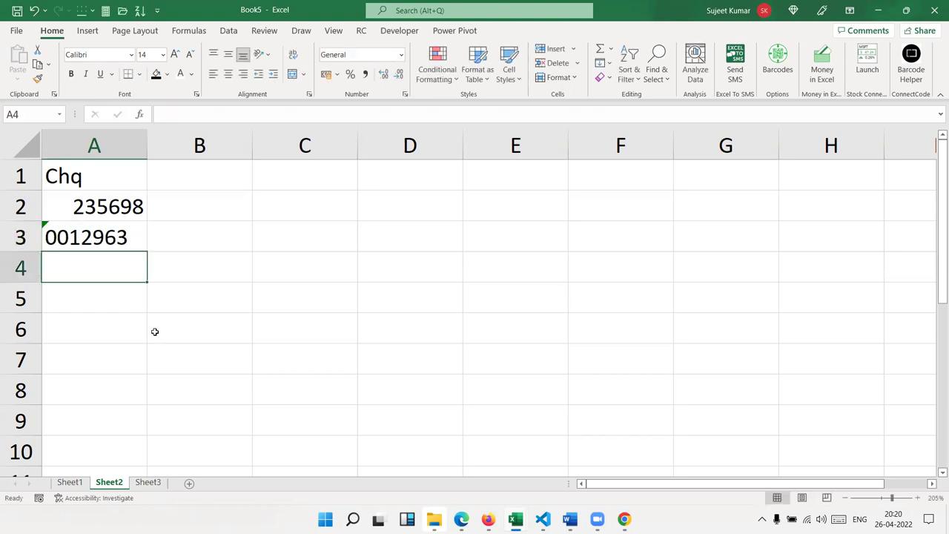
click(108, 235)
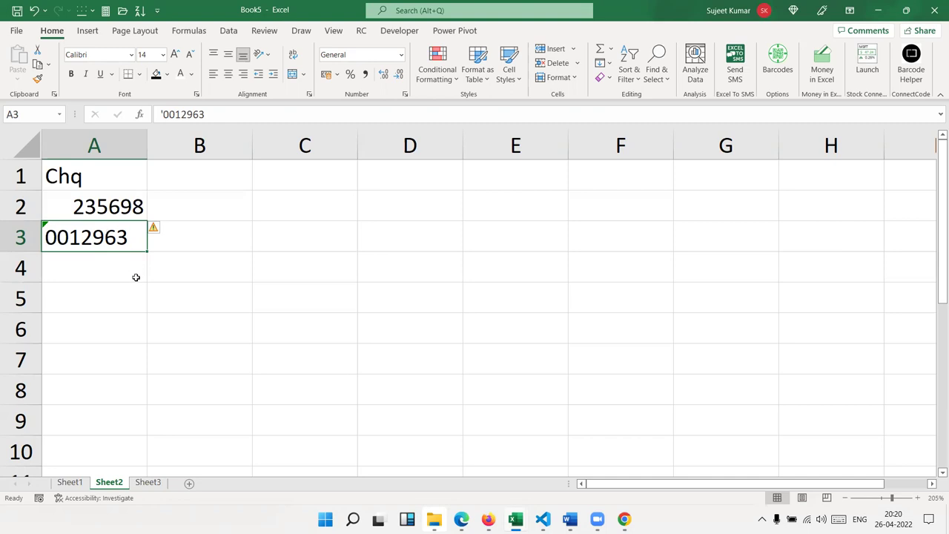
click(154, 231)
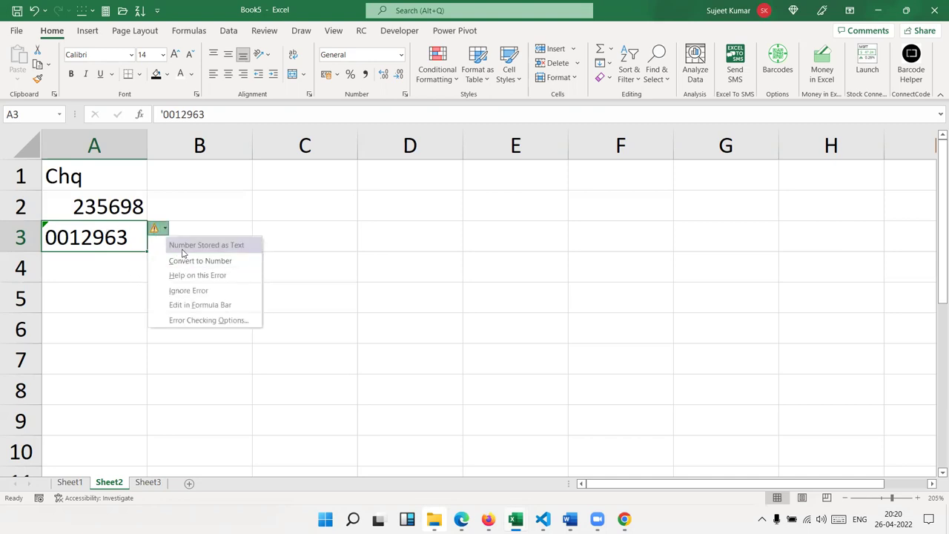
click(381, 270)
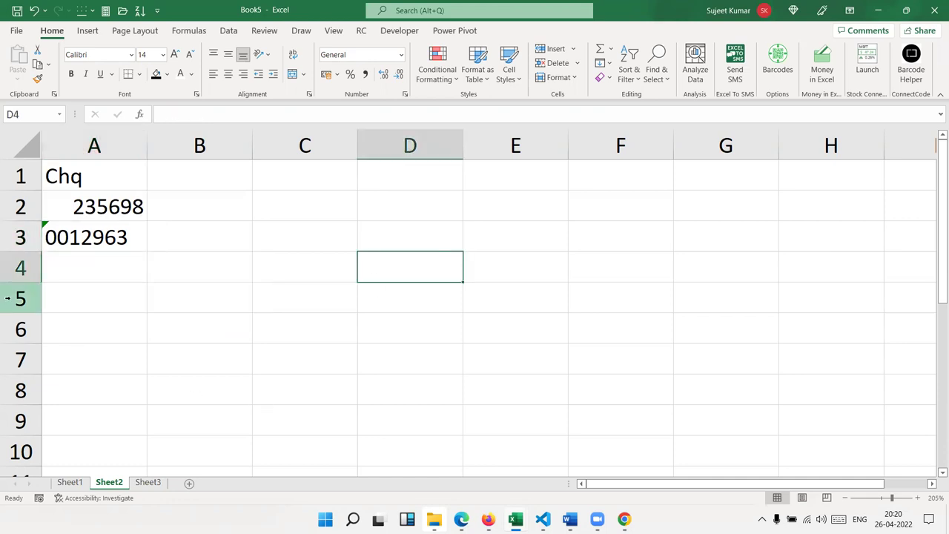
click(71, 258)
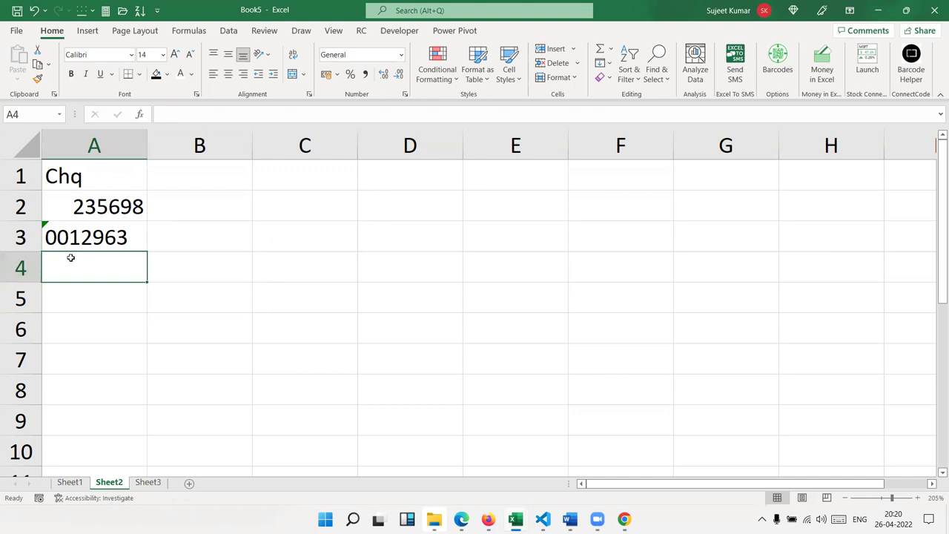
text(')
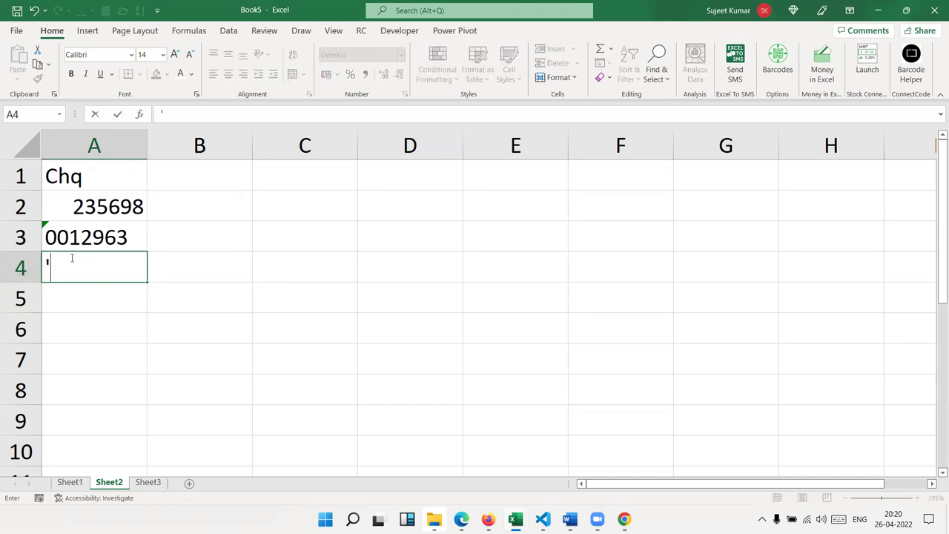
key(Escape)
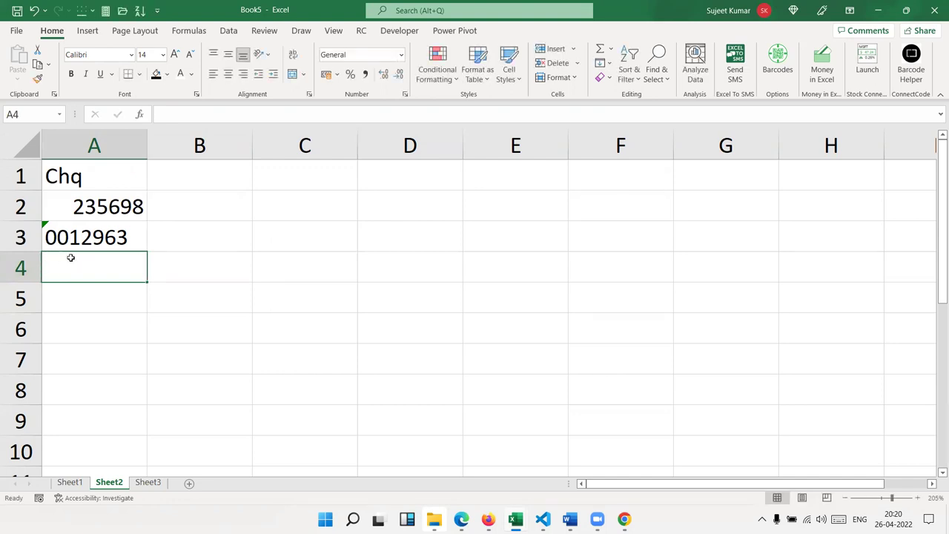
Format the whole of column A with the Text category via Format Cells.
click(86, 146)
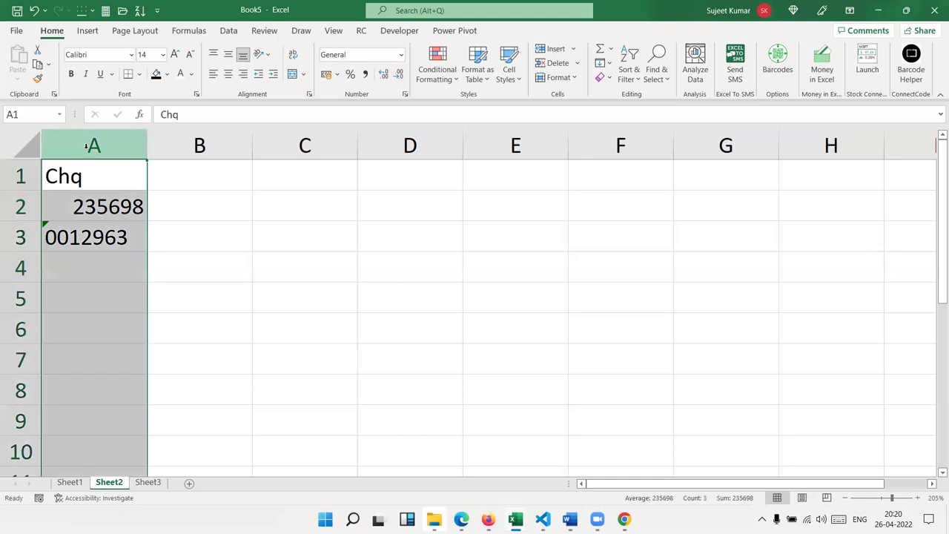
right_click(88, 152)
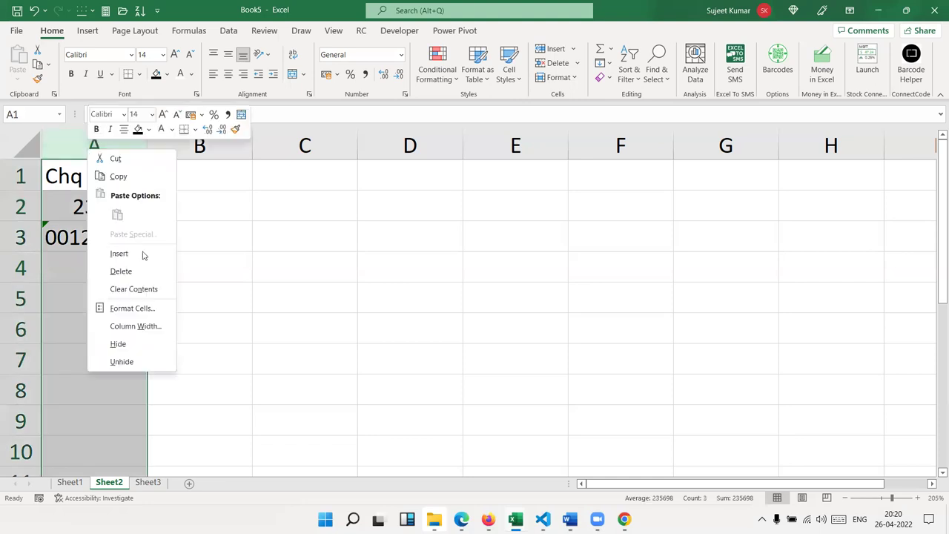
click(129, 309)
click(24, 275)
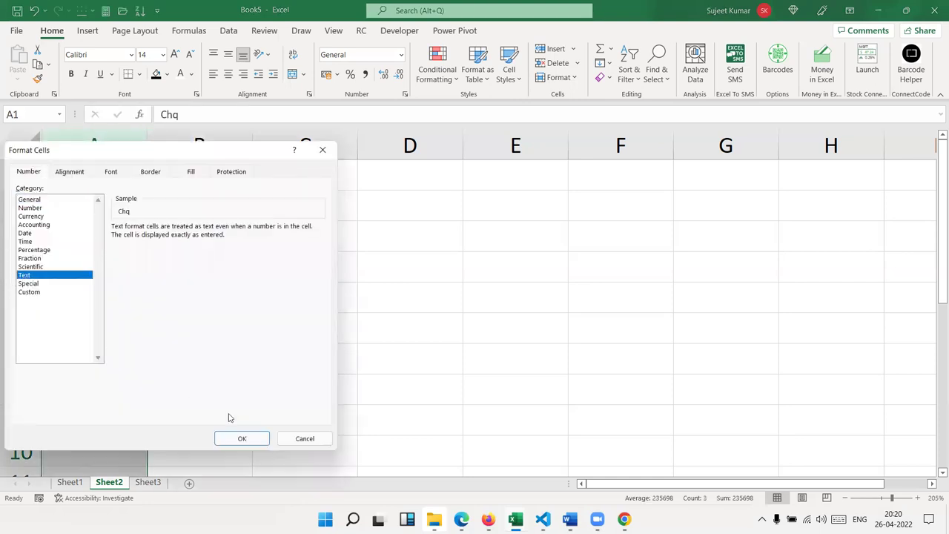
click(243, 440)
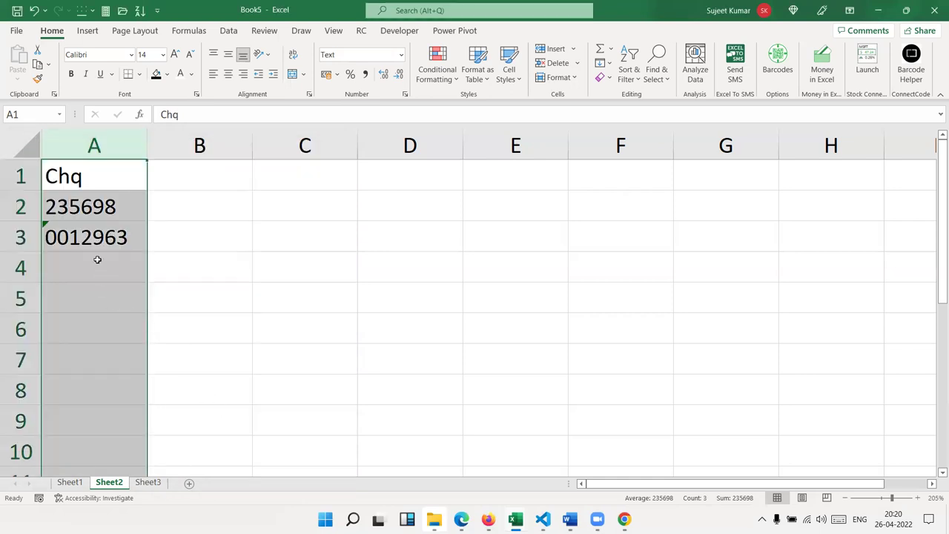
click(97, 259)
click(89, 207)
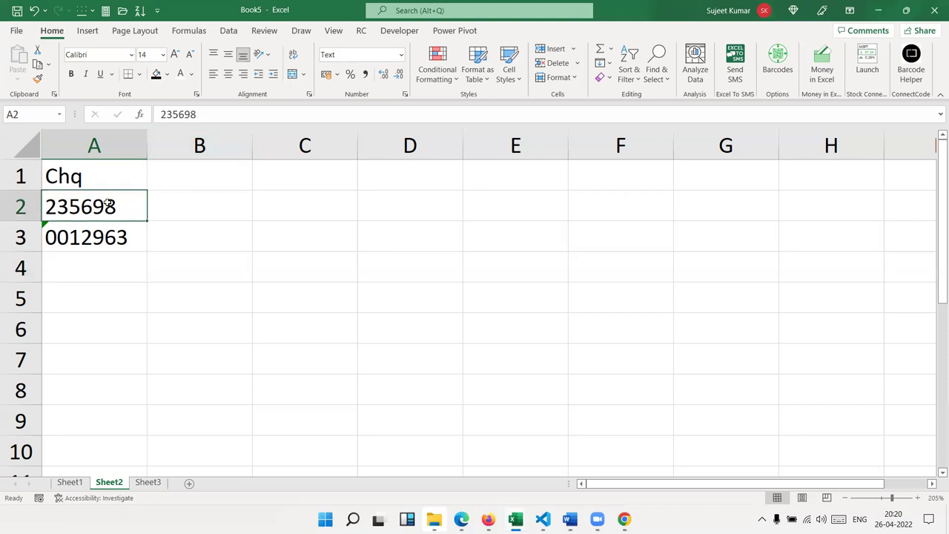
Enter cheque numbers 0015665 in A4 and 96526 in A5.
click(80, 258)
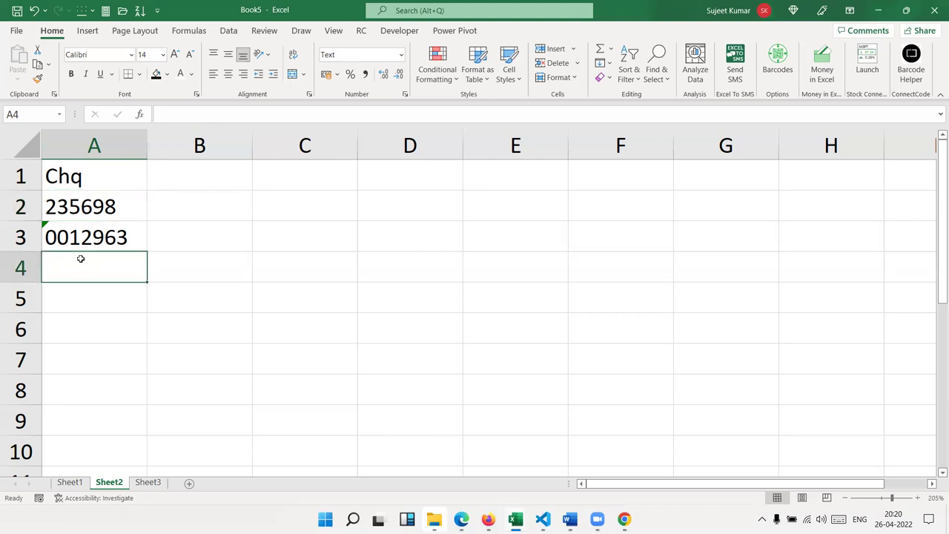
text(0015665)
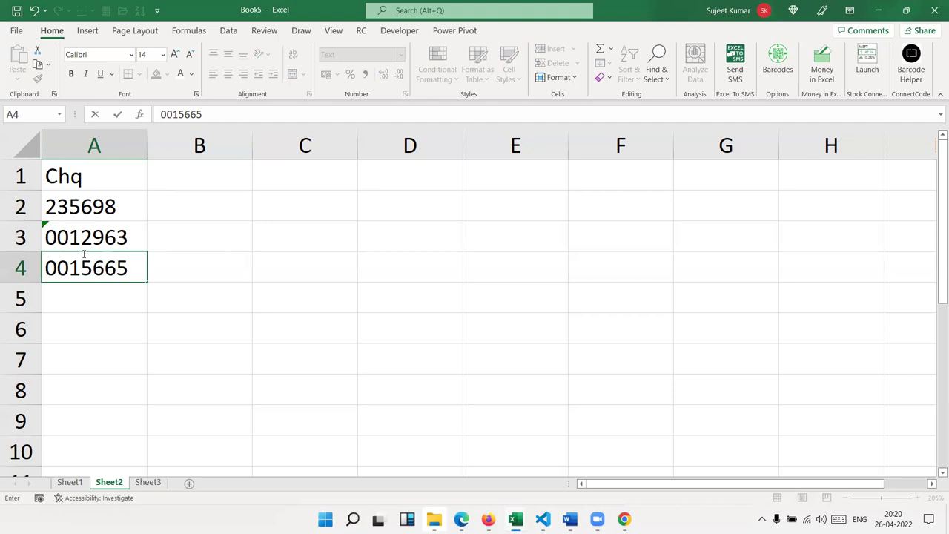
key(Return)
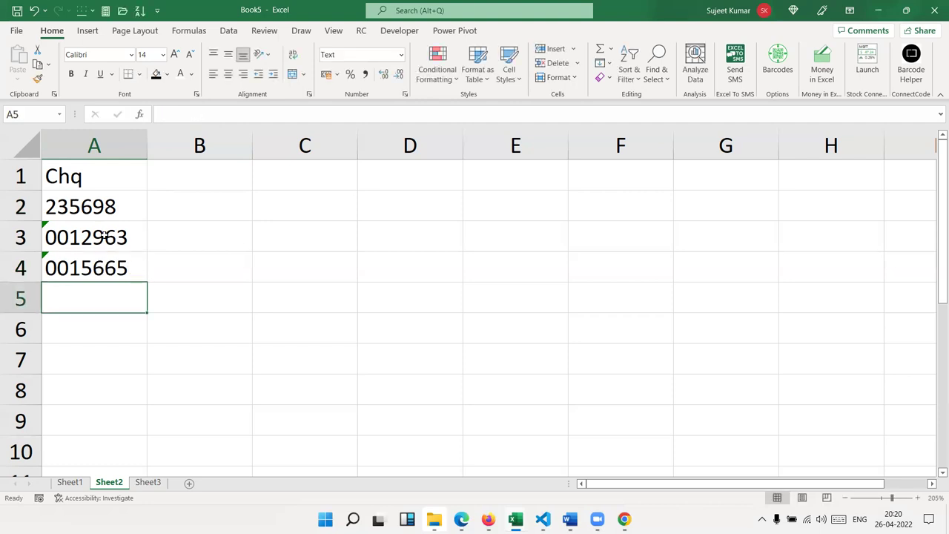
text(96526)
key(Return)
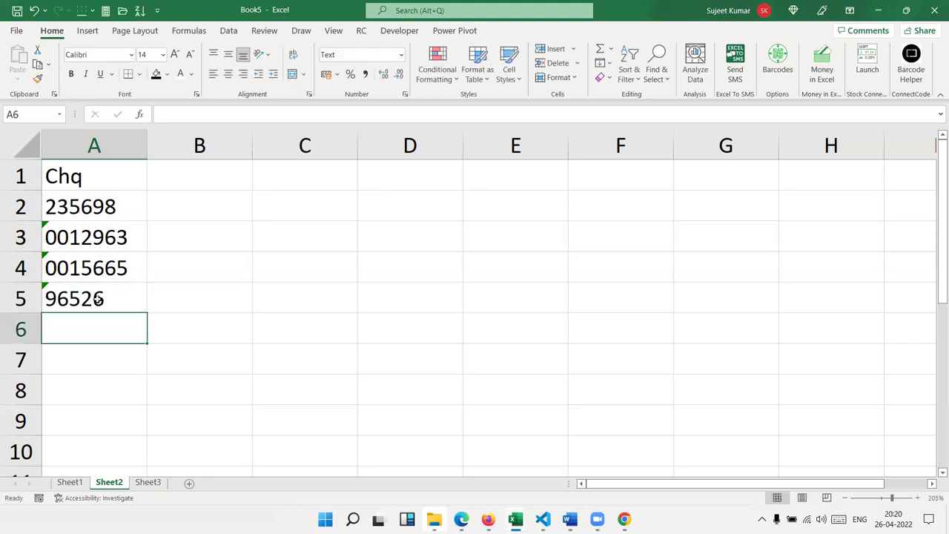
click(98, 299)
Enter 8965, 123654, 96, 321 and 9654 down cells C2 to C6.
click(332, 203)
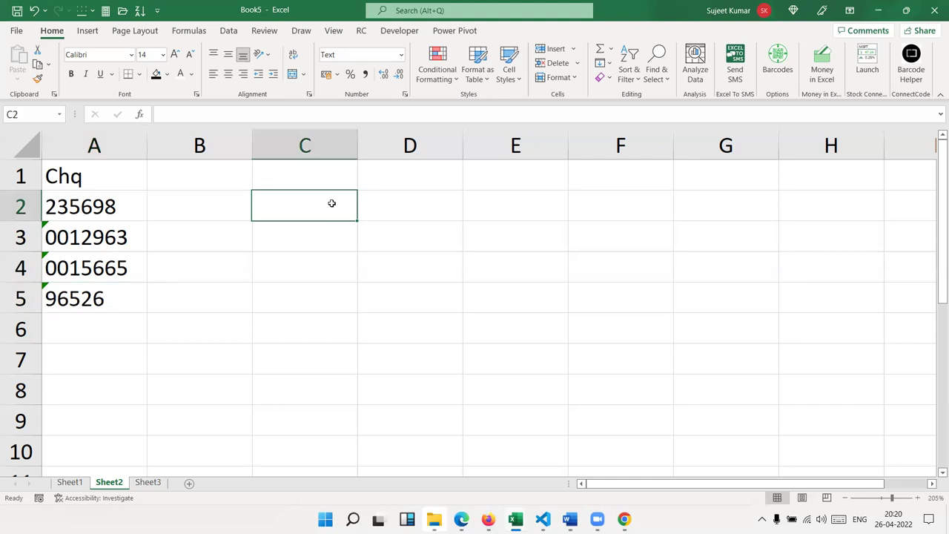
text(8965)
key(Return)
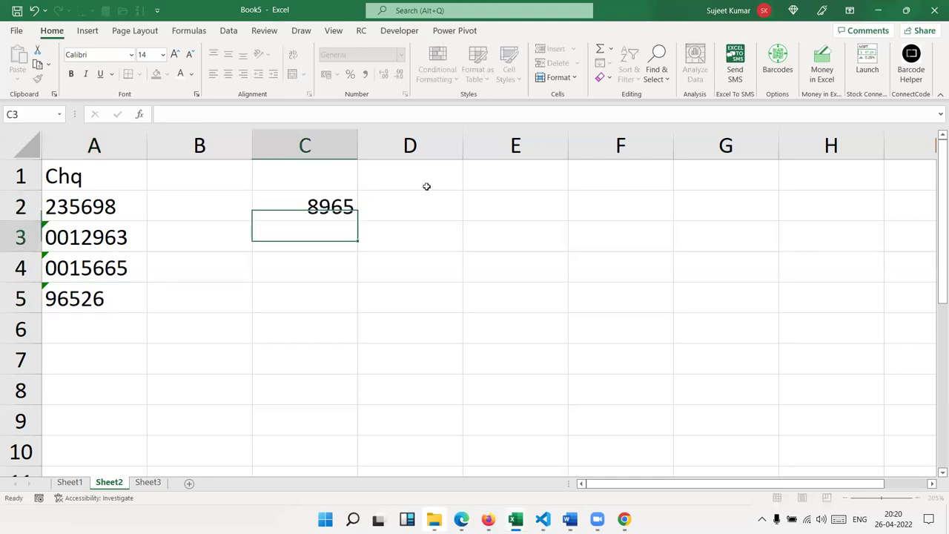
text(123654)
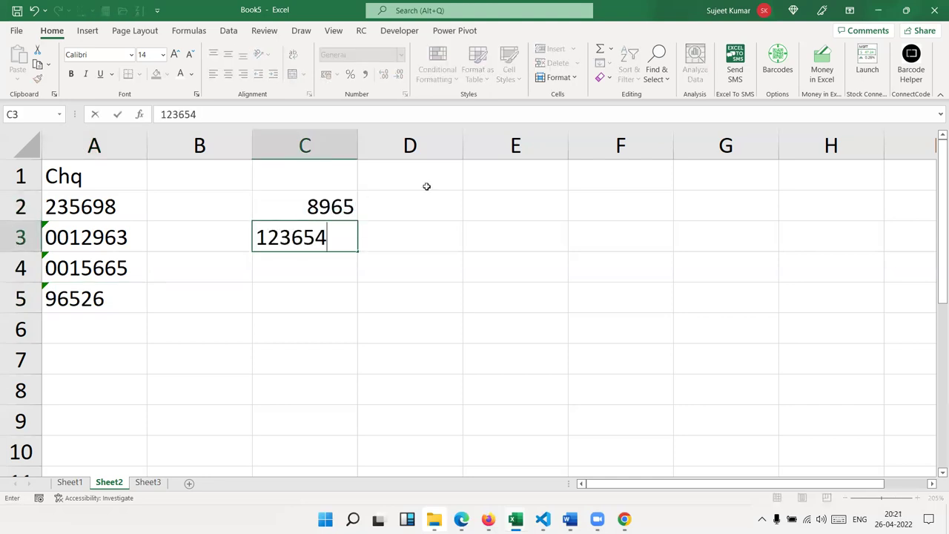
key(Return)
text(96)
key(Return)
text(321)
key(Return)
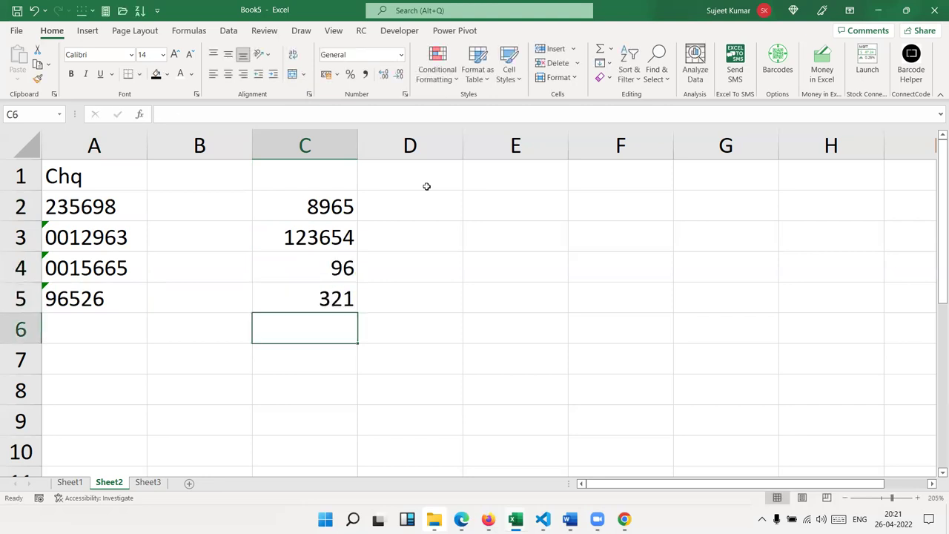
text(9654)
key(Return)
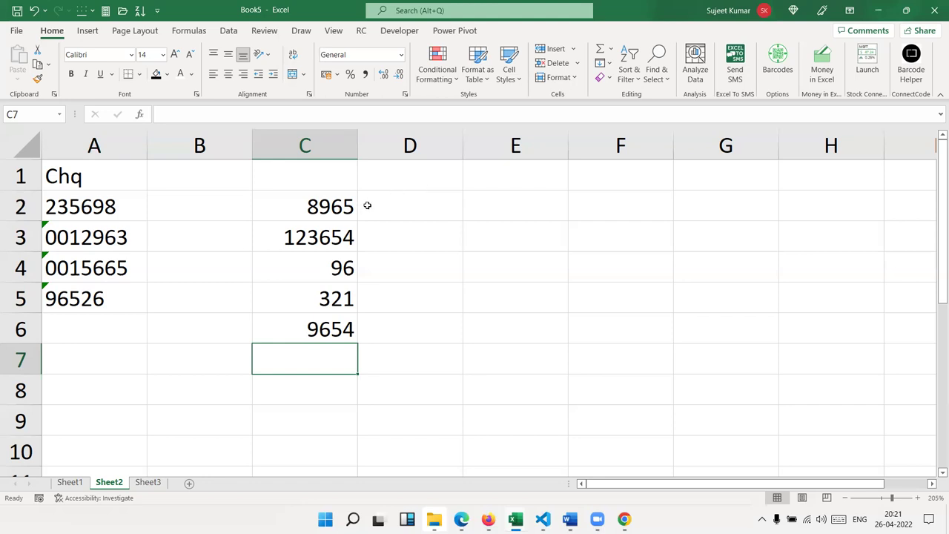
Apply custom format 000000 to C2:C6 so values display like 008965 and 000096.
drag(312, 332, 312, 208)
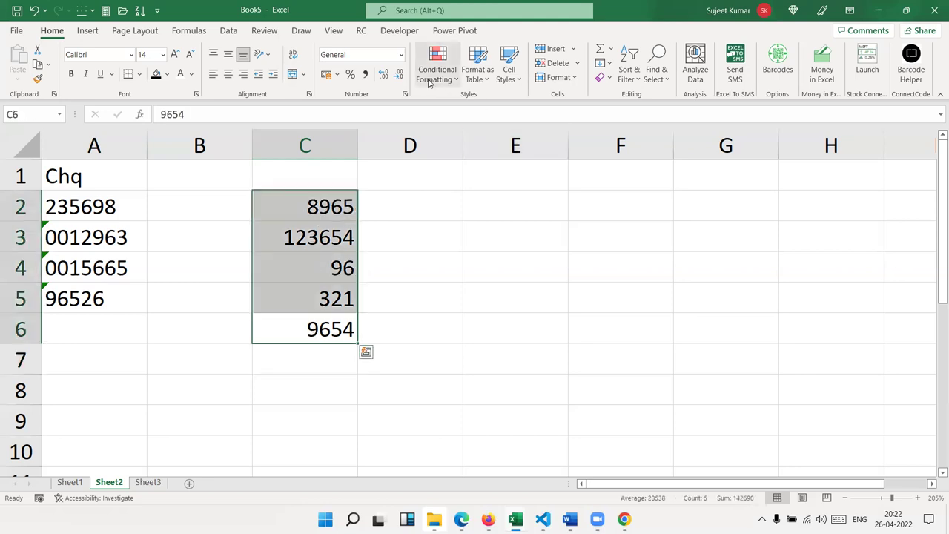
click(405, 94)
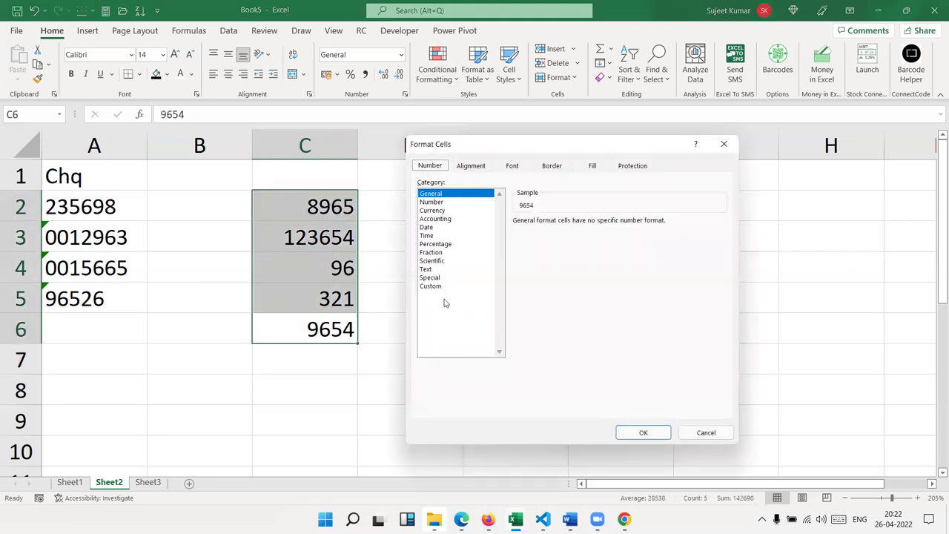
click(442, 287)
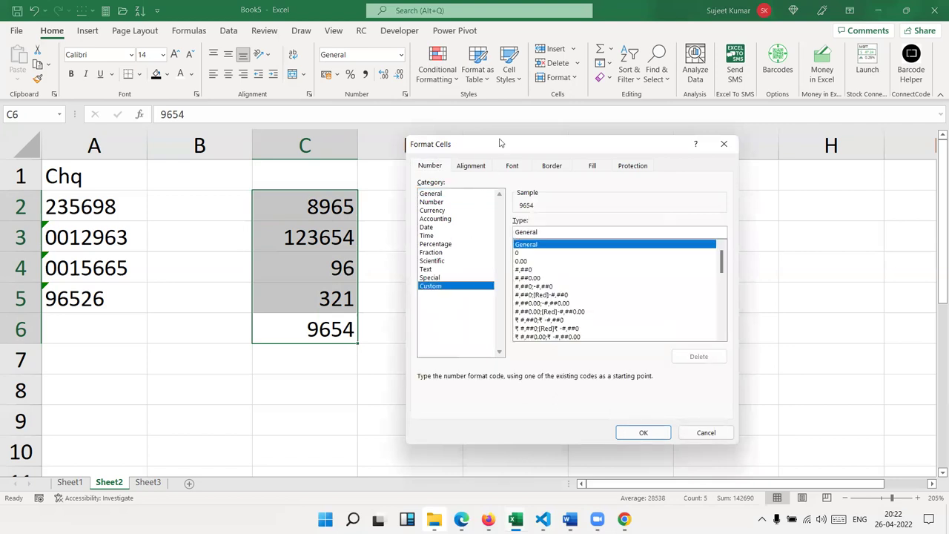
drag(500, 141, 630, 139)
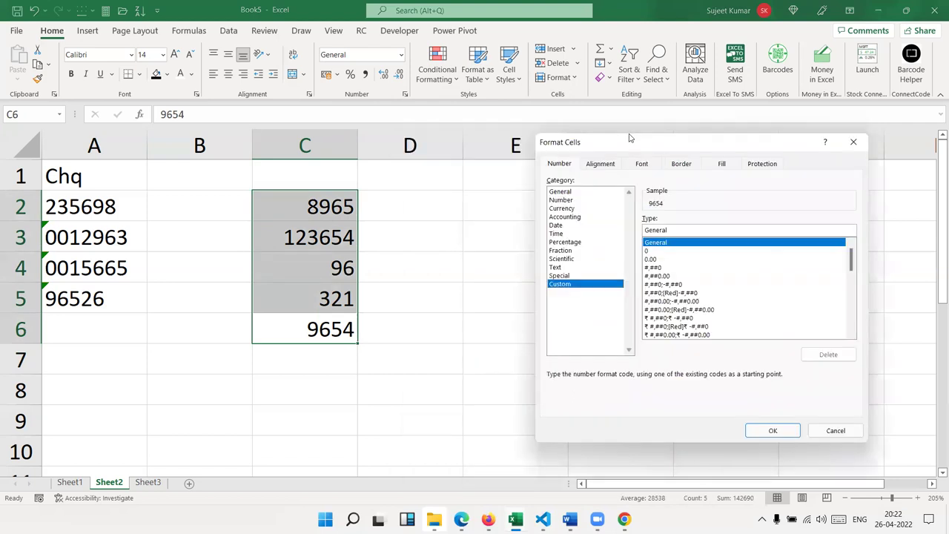
double_click(681, 230)
text(0000)
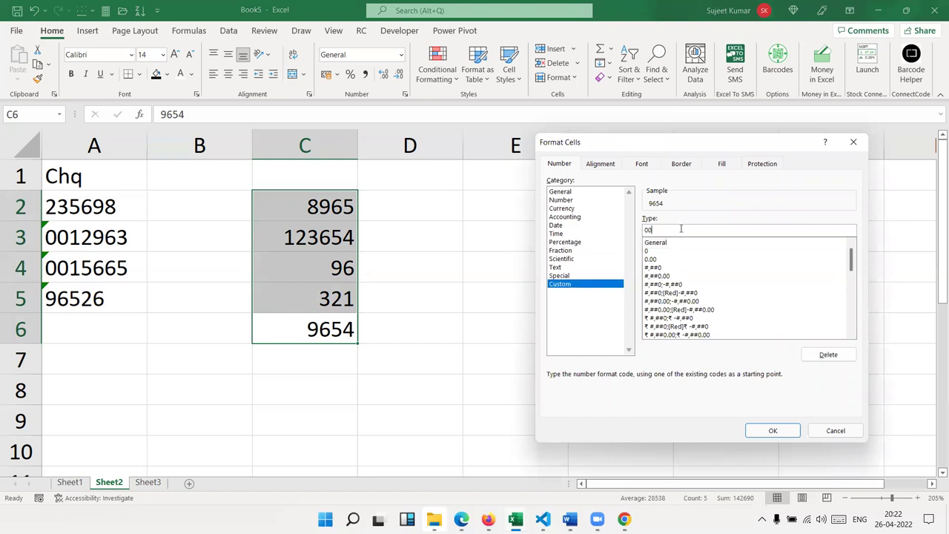
text(00)
click(776, 433)
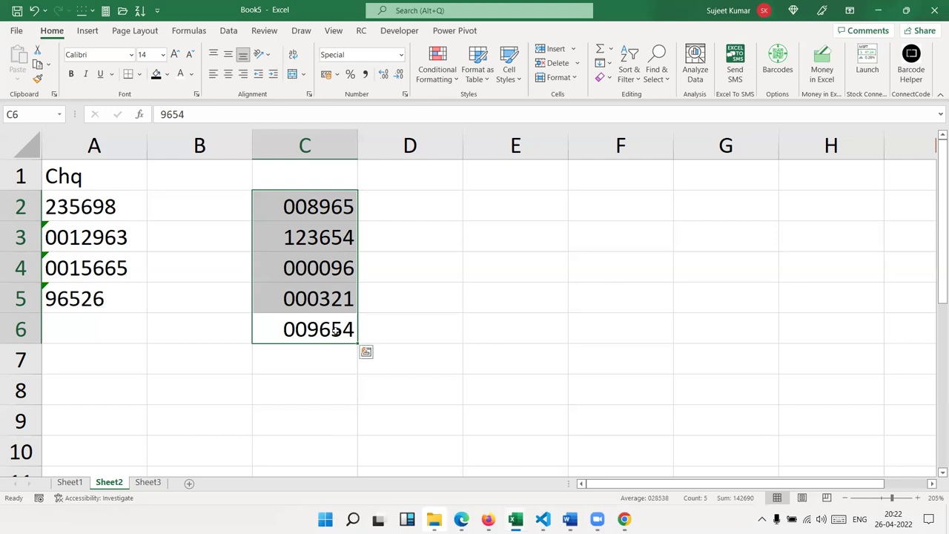
click(336, 300)
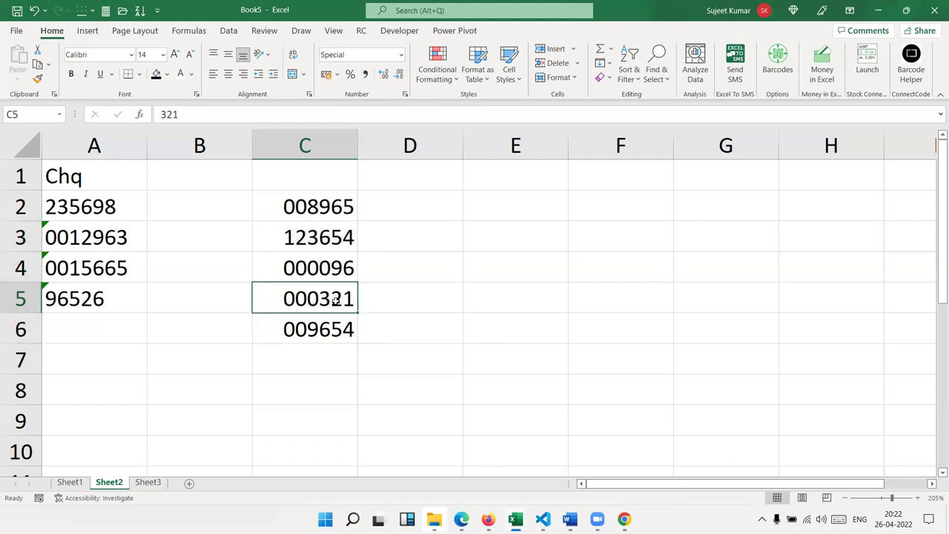
click(497, 181)
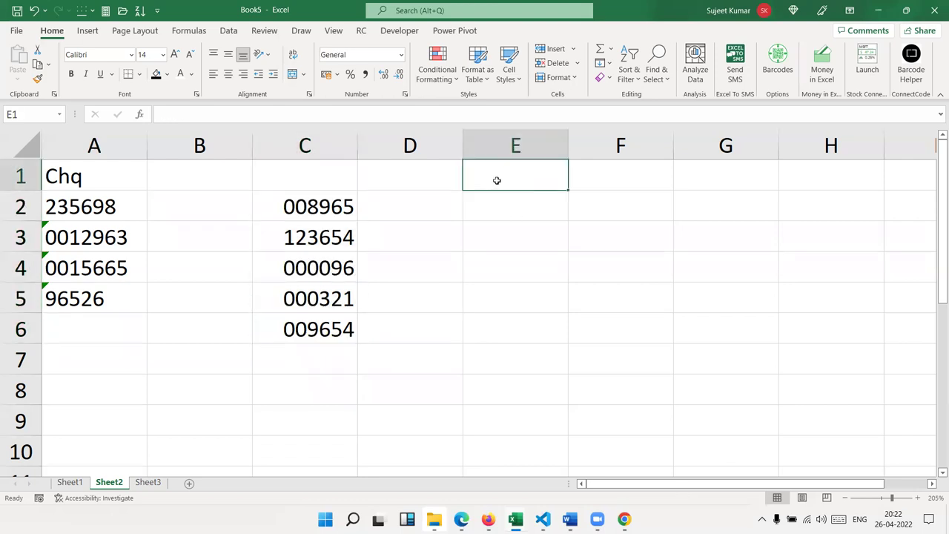
text(Mobile)
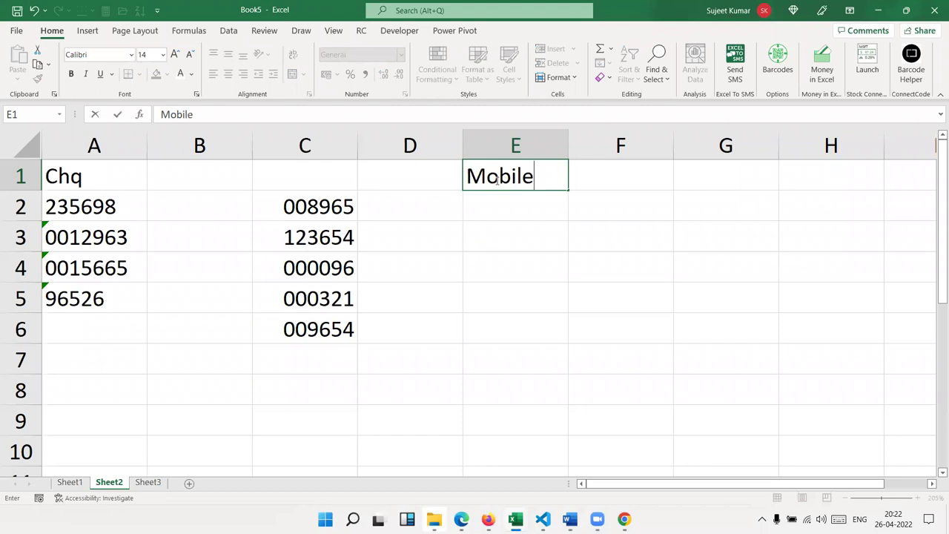
key(Return)
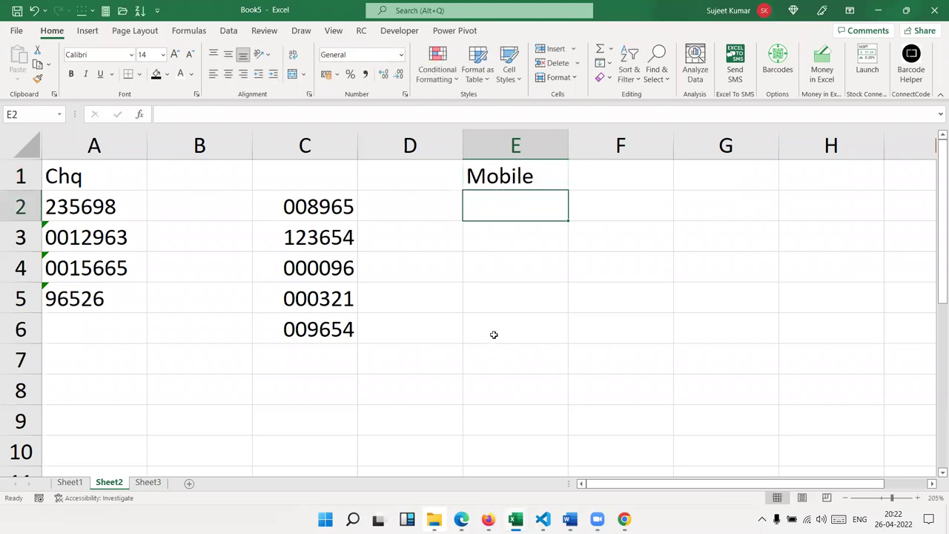
shift+click(494, 334)
right_click(494, 334)
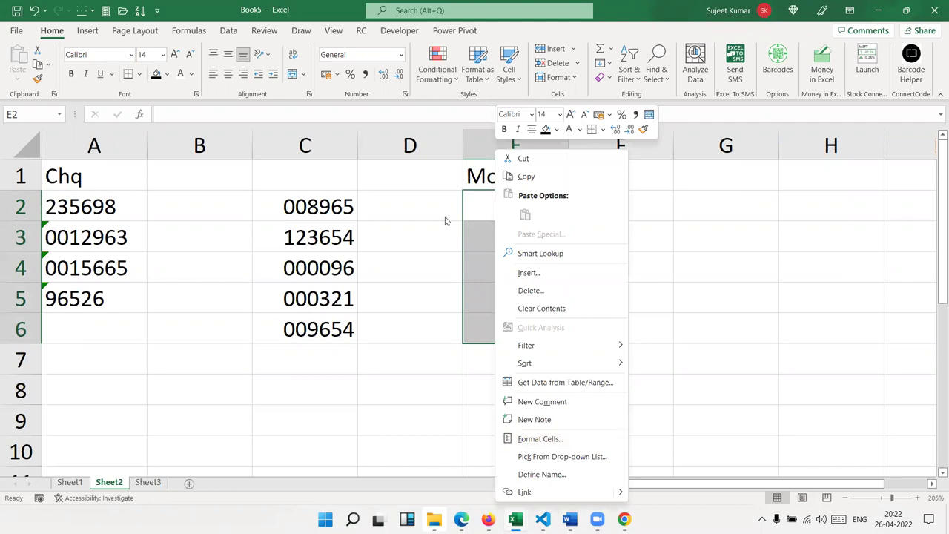
click(473, 201)
click(475, 204)
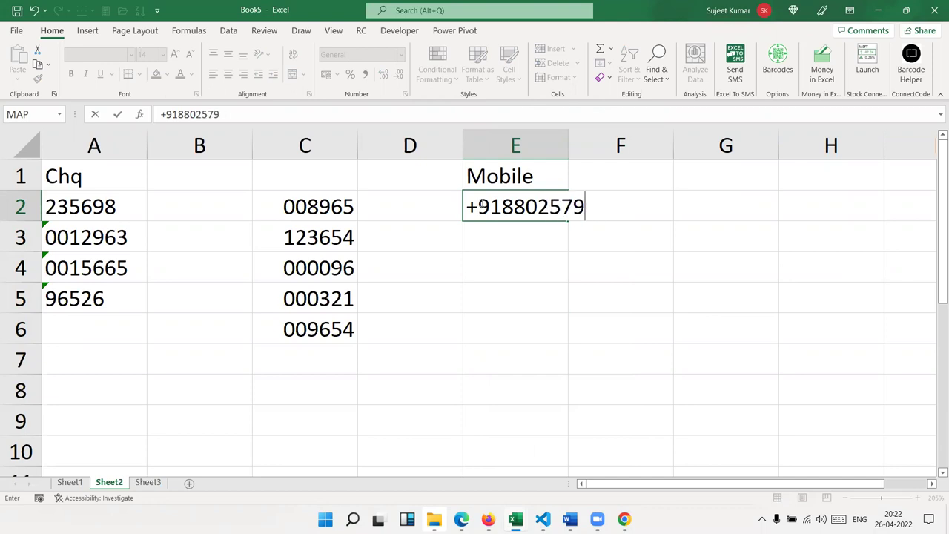
key(Return)
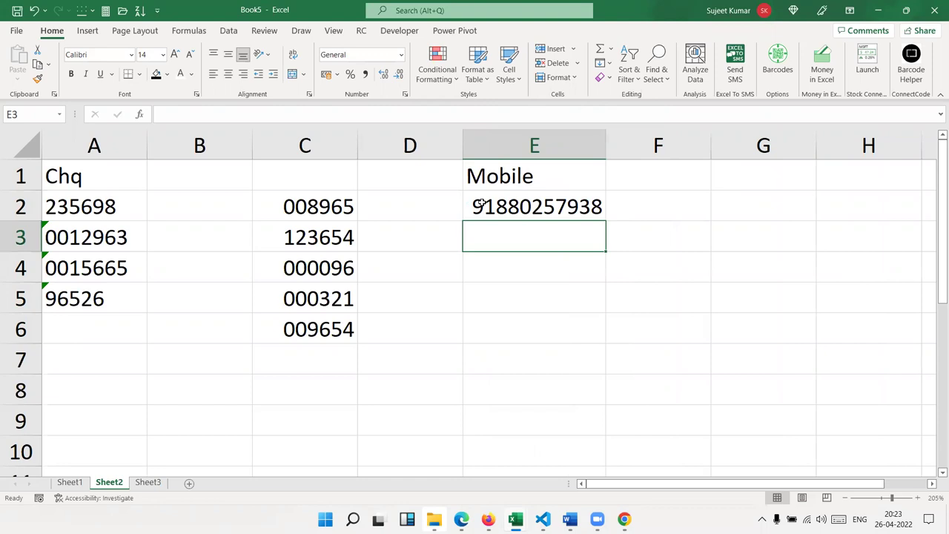
click(481, 204)
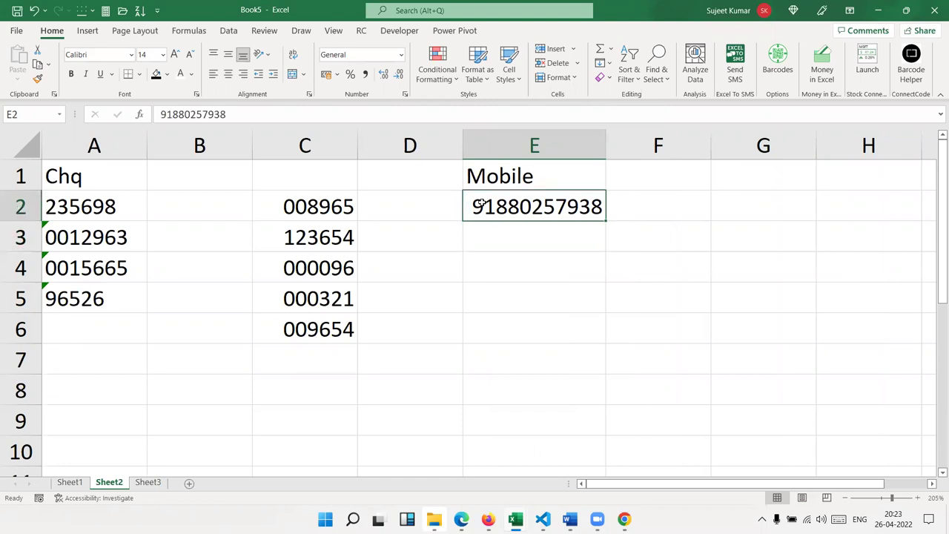
Undo the mobile entry and give E2:E6 the custom format +91 0.
key(ctrl+z)
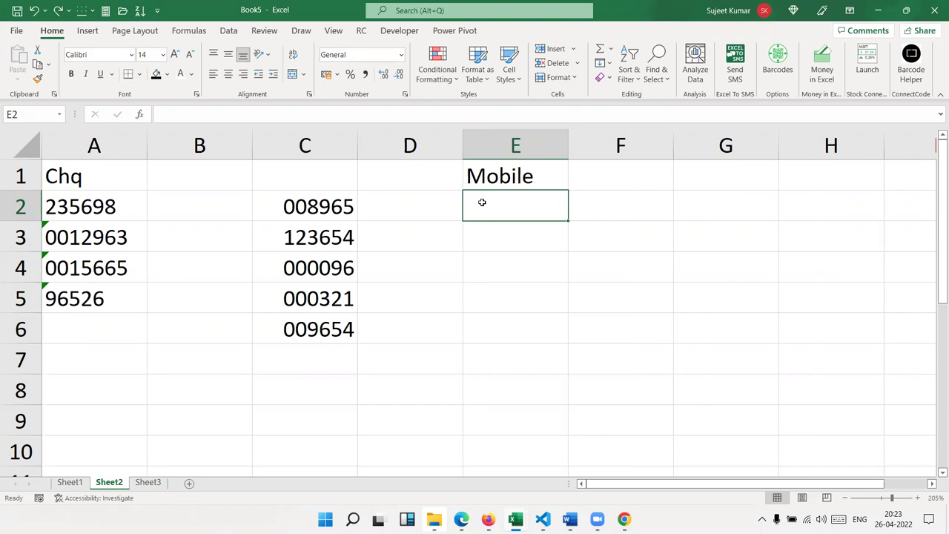
shift+click(508, 338)
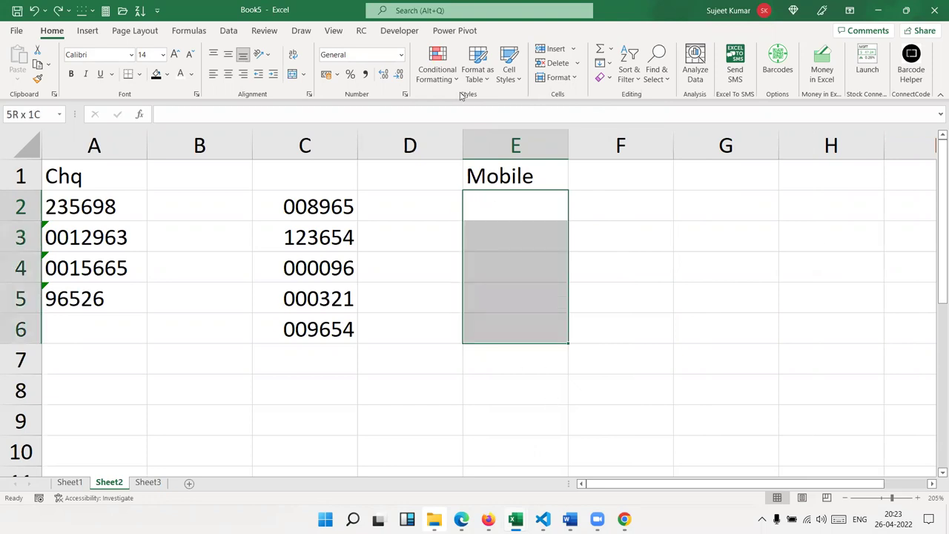
click(405, 94)
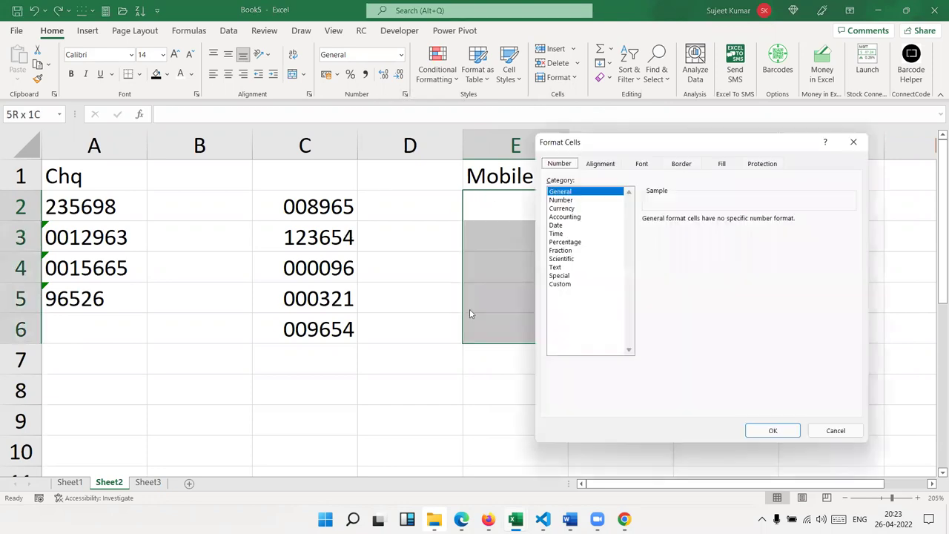
click(559, 286)
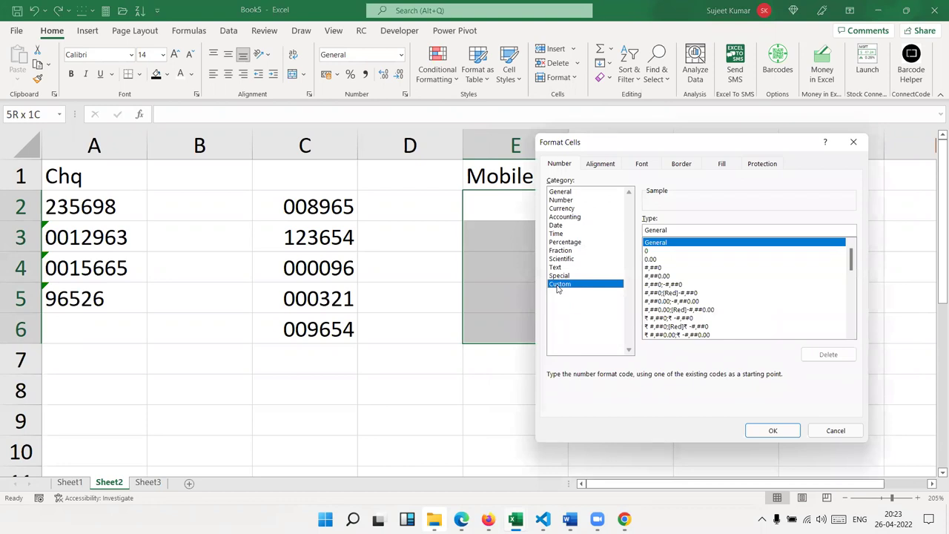
double_click(670, 230)
text(+91)
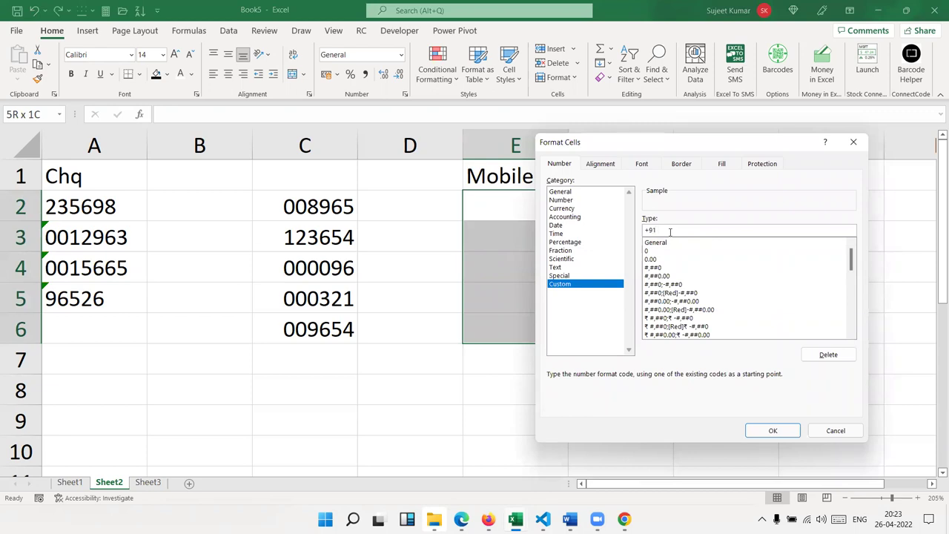
text(0)
key(Return)
Enter a ten-digit mobile number in E2 so it shows the +91 prefix.
key(Up)
key(Down)
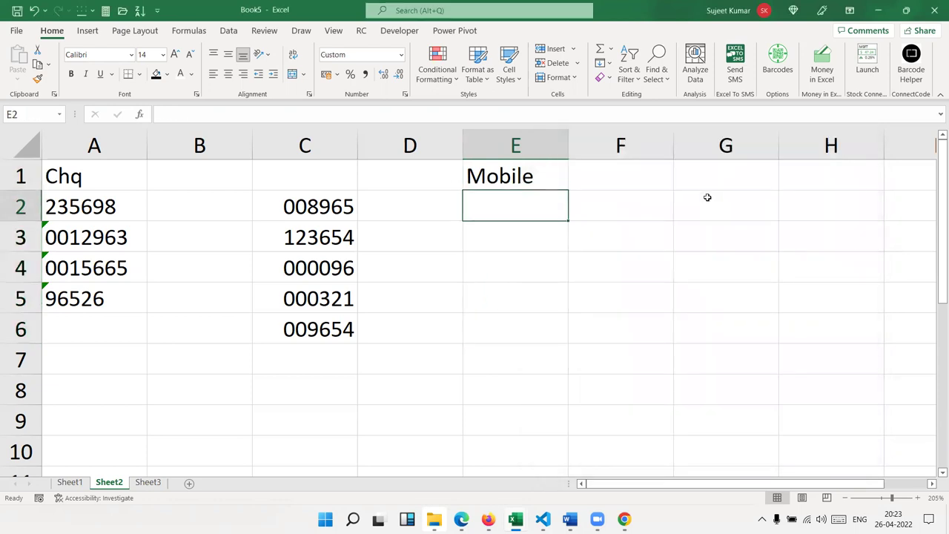
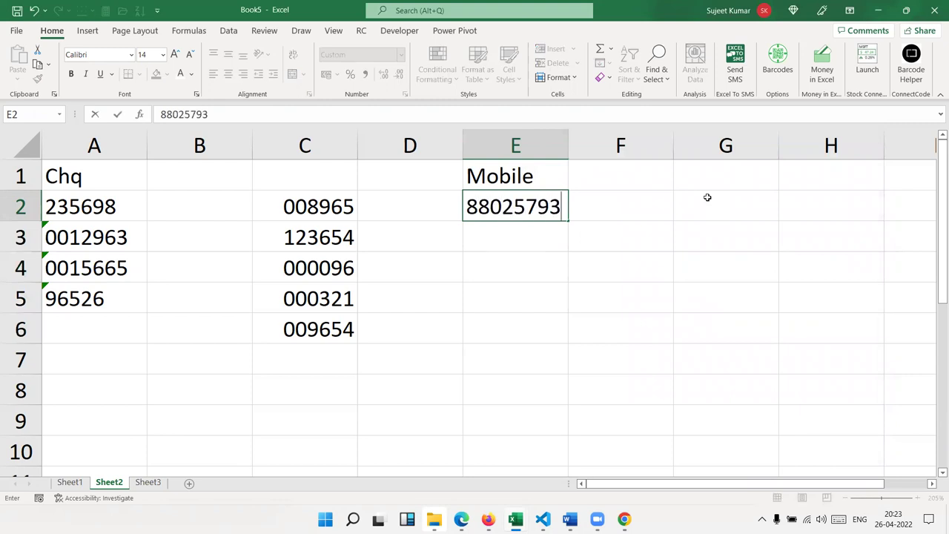
key(Return)
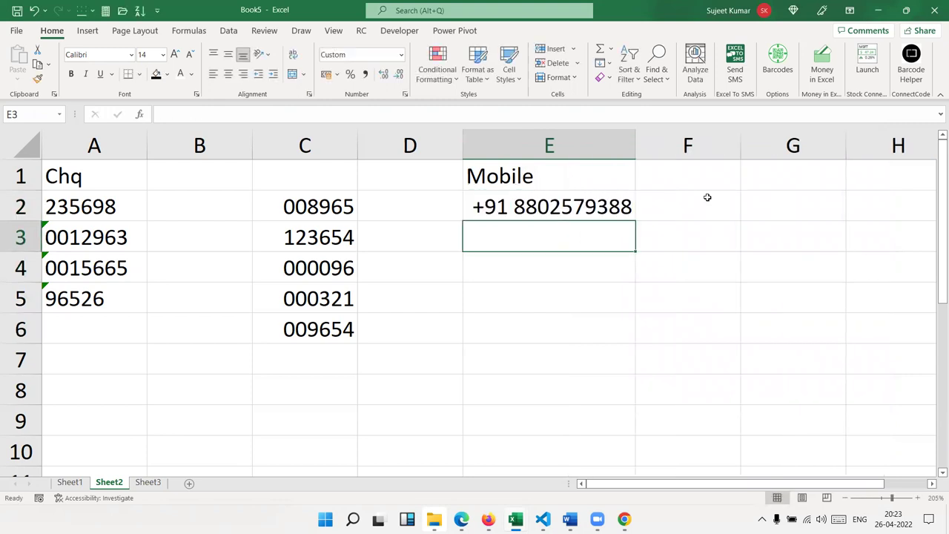
Add the heading ID in cell F1.
key(Right)
key(Right)
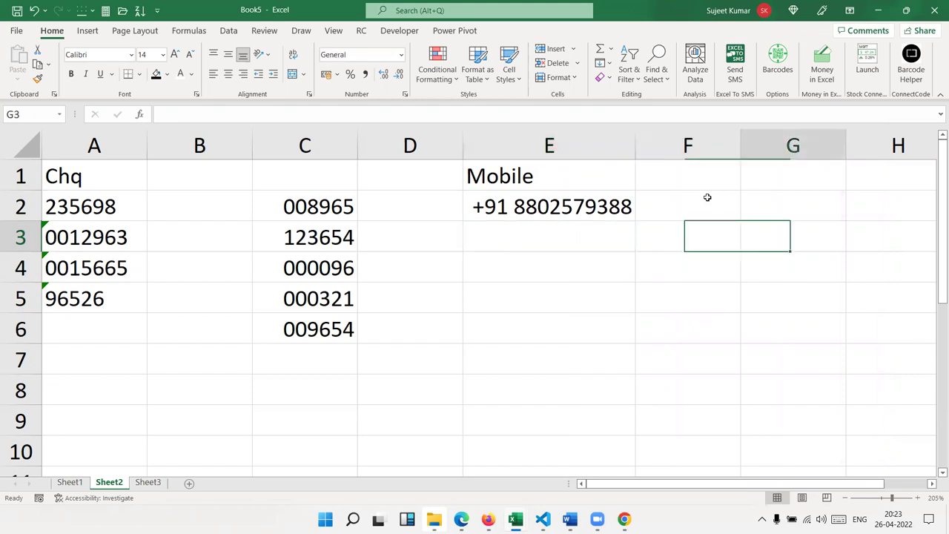
key(Right)
key(Right)
key(Left)
key(Left)
key(Left)
key(Up)
key(Up)
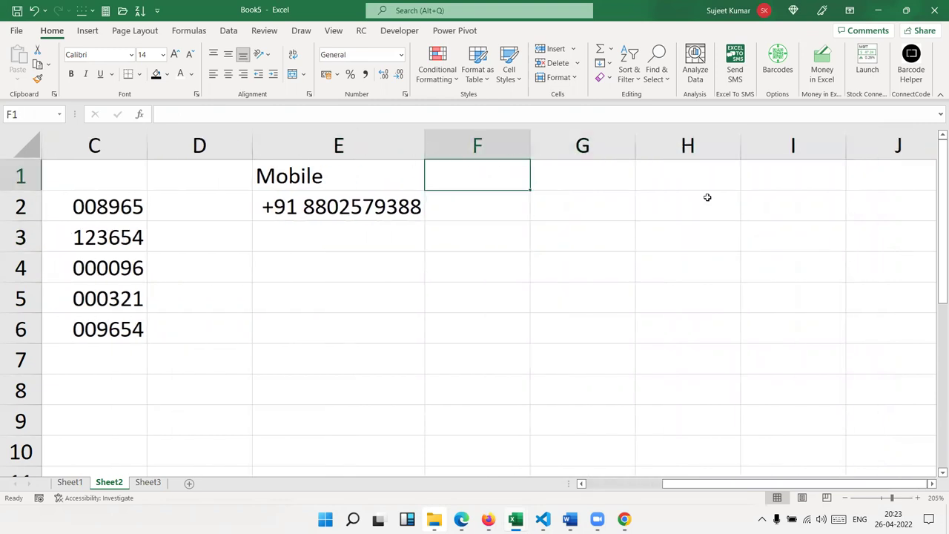
text(ID)
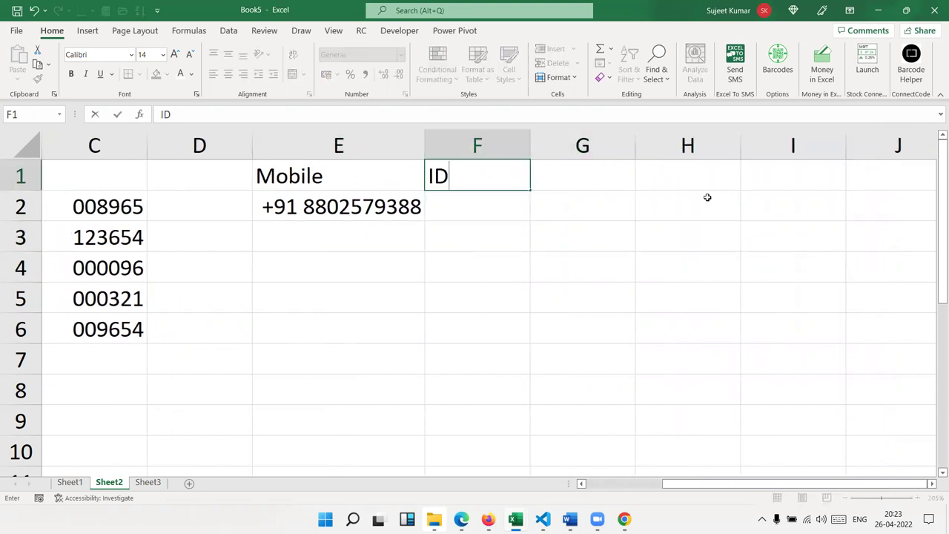
key(Return)
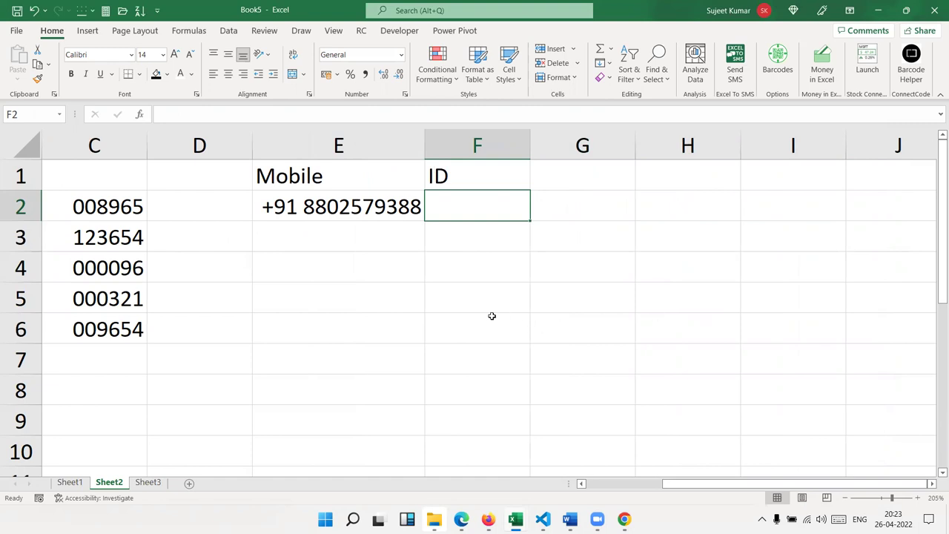
Give F2:F6 a dash-grouped ### - ### custom format and enter sample ID 123 - 654 - 789 in F2.
shift+click(492, 316)
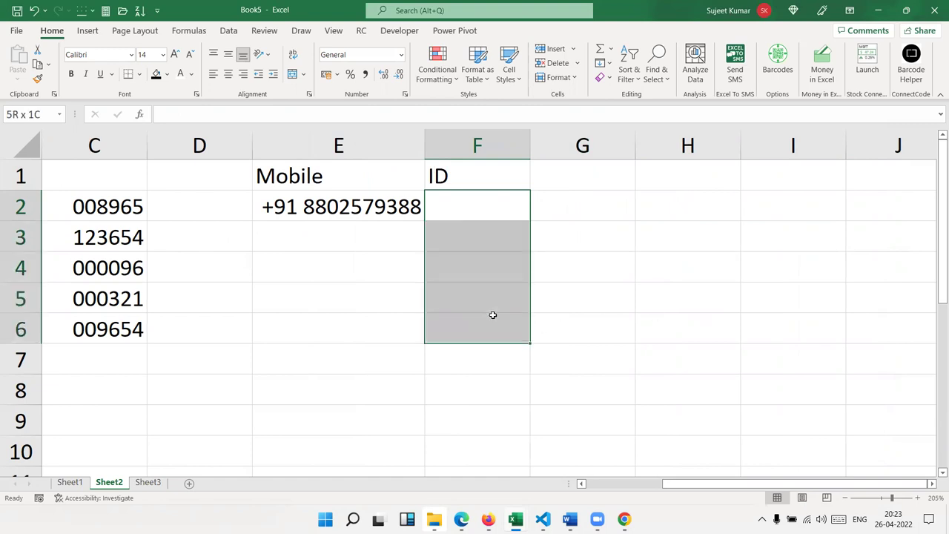
click(405, 94)
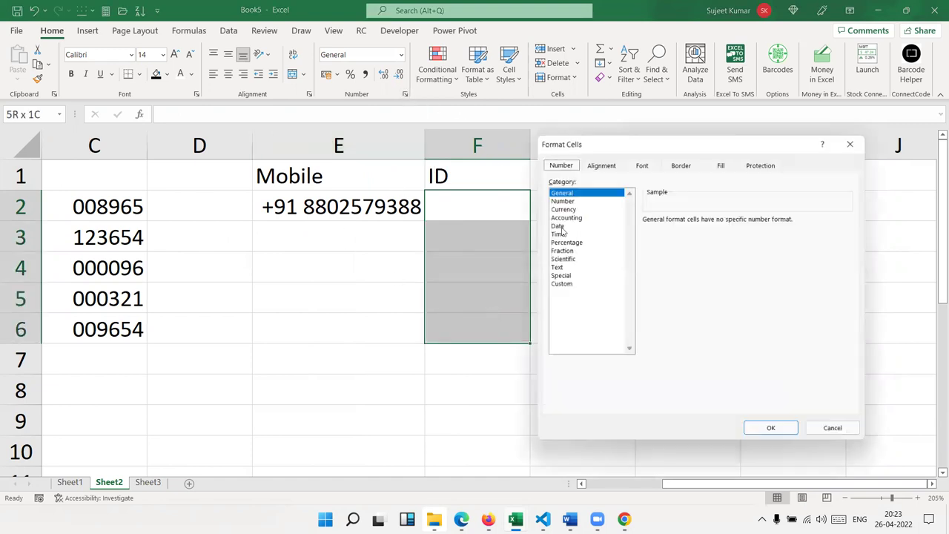
click(561, 284)
double_click(664, 229)
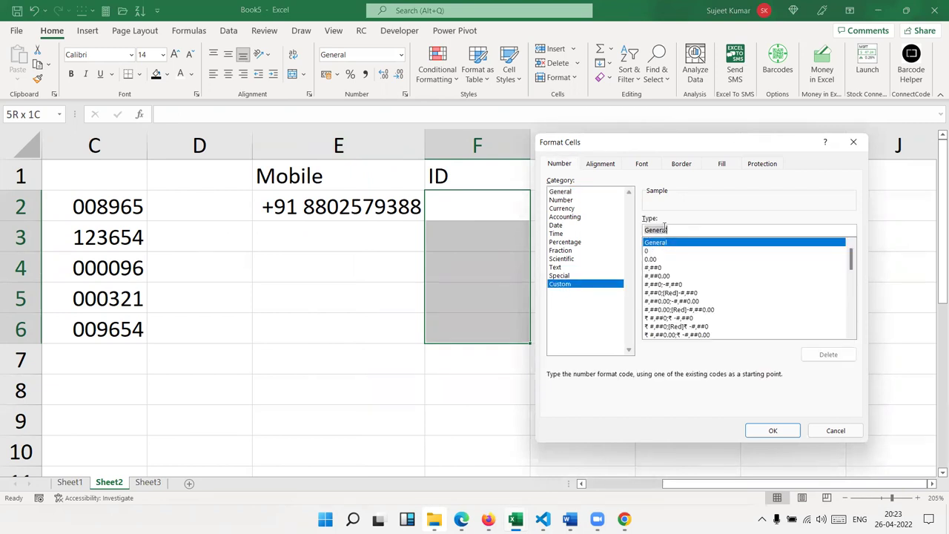
text(##)
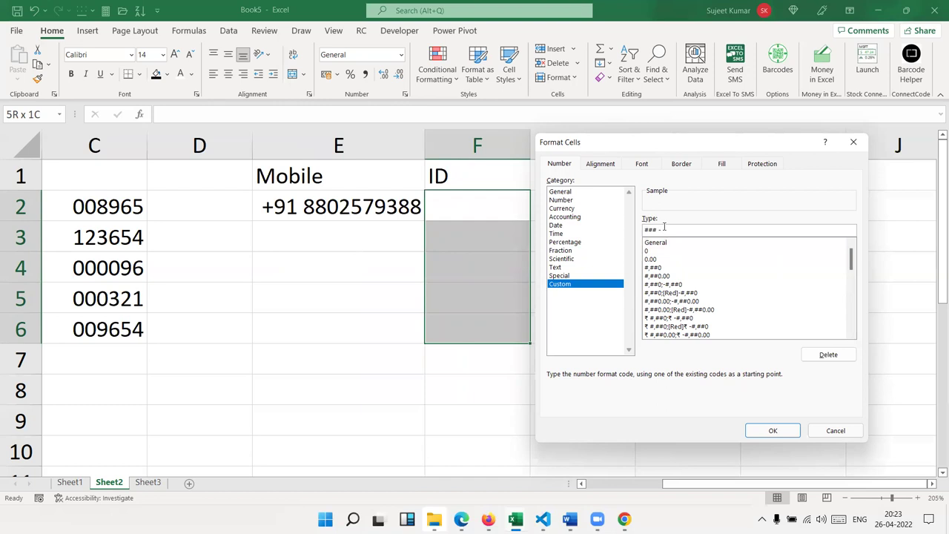
text(# - )
text(### - ###)
click(770, 430)
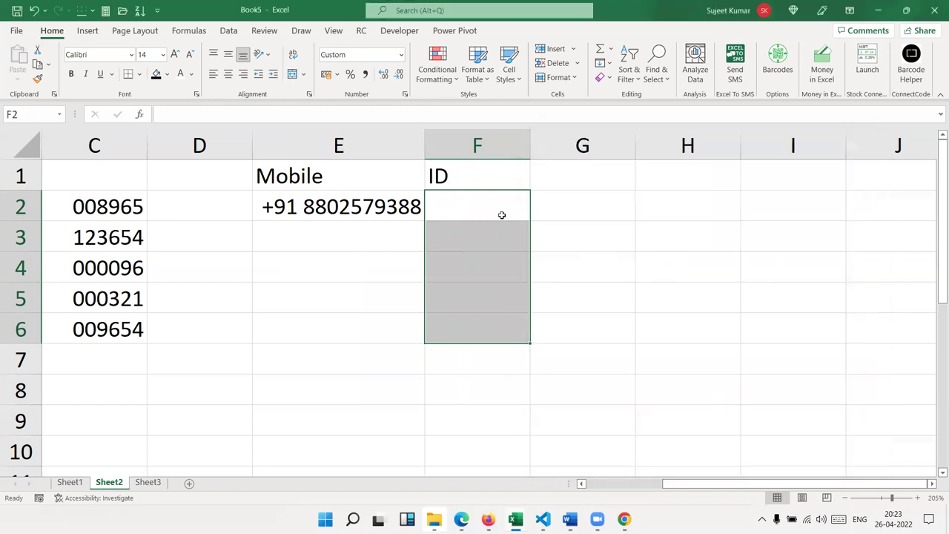
double_click(503, 212)
text(123 - 654 - 789)
key(Return)
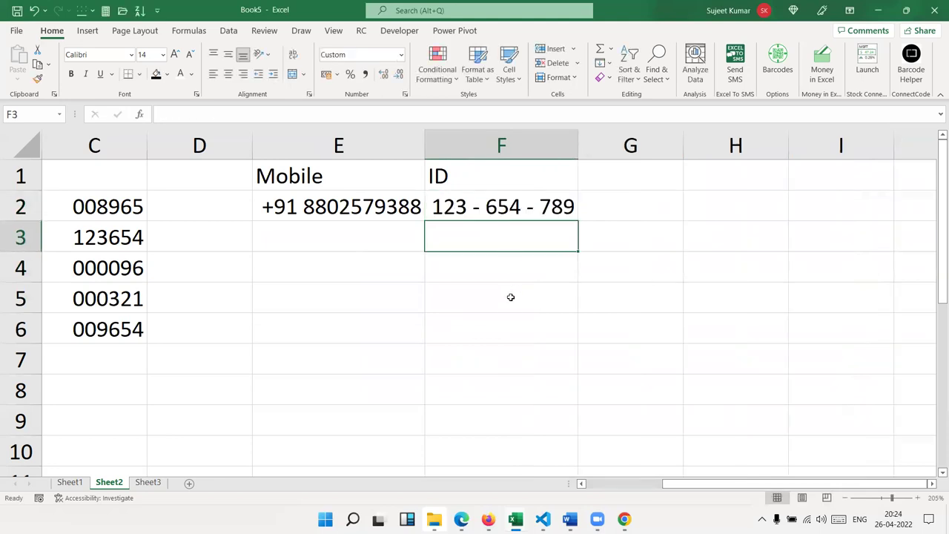
Type the heading a/c in G1 and insert a blank column before it.
click(629, 182)
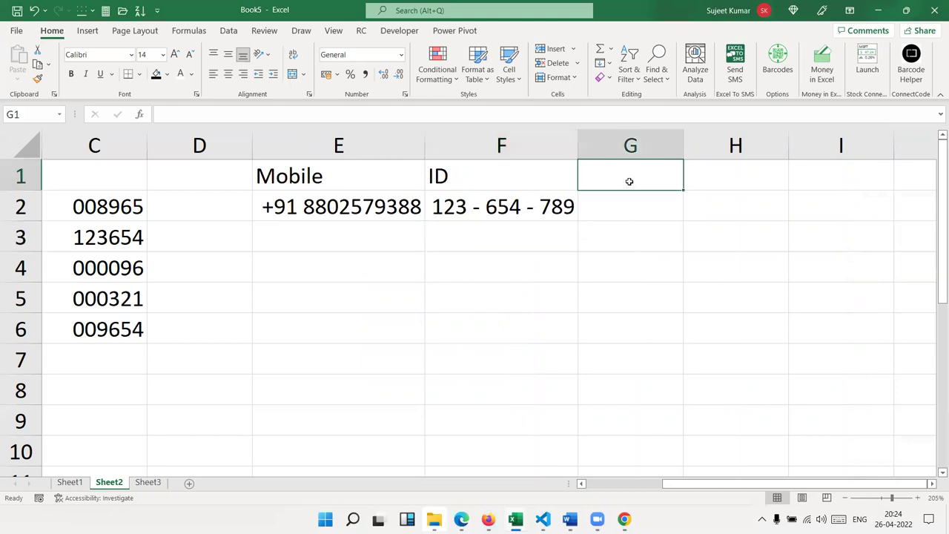
text(a/c)
key(Return)
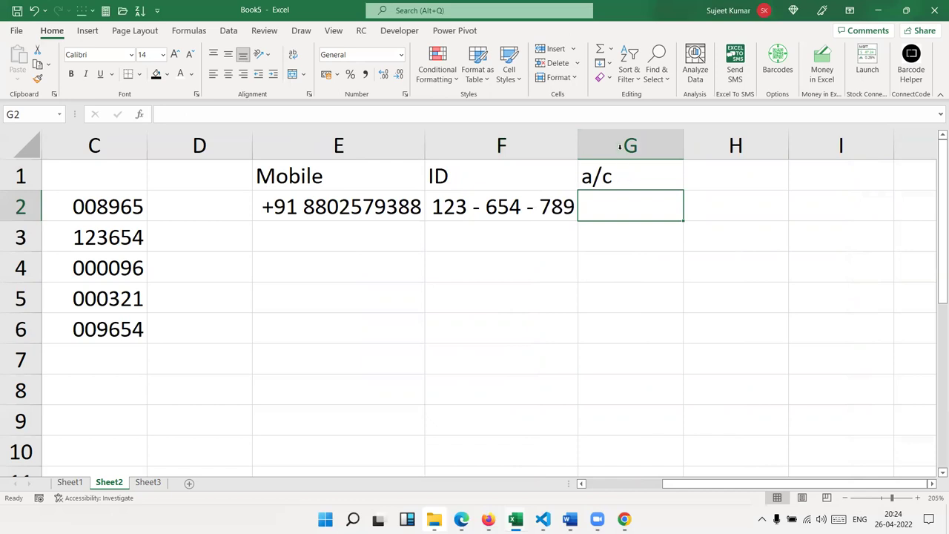
click(618, 152)
key(ctrl+shift+equal)
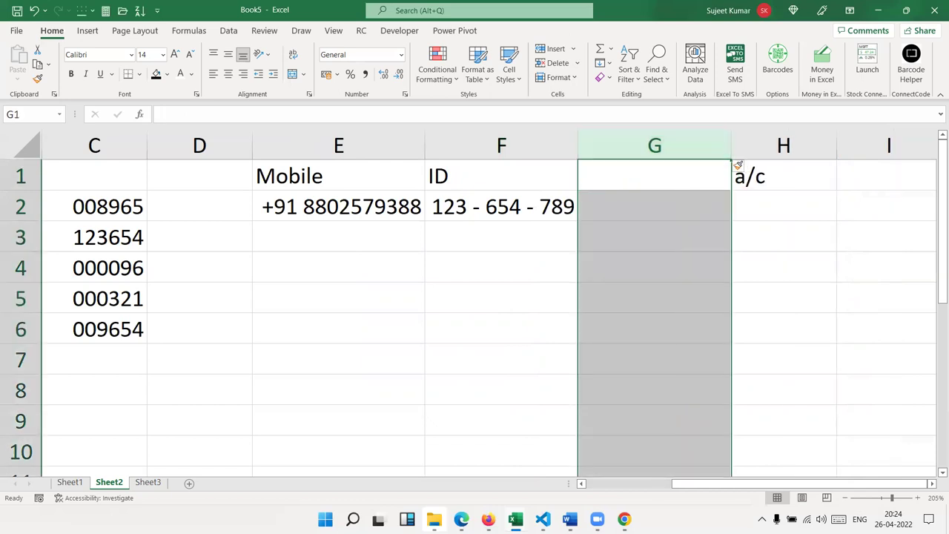
Retype the heading as A/c and enter a 13-digit account number in H2.
scroll(607, 462, right, 1)
scroll(606, 462, right, 2)
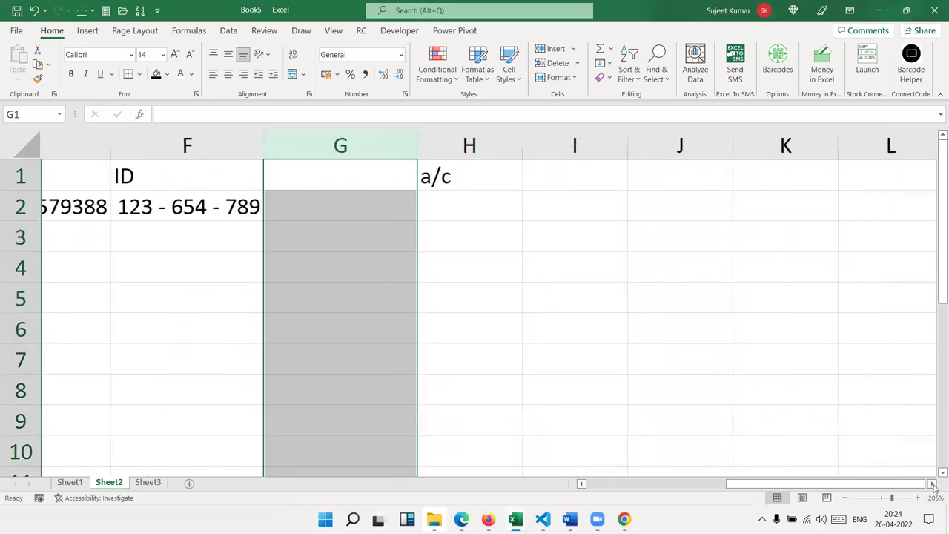
scroll(606, 462, right, 1)
click(252, 211)
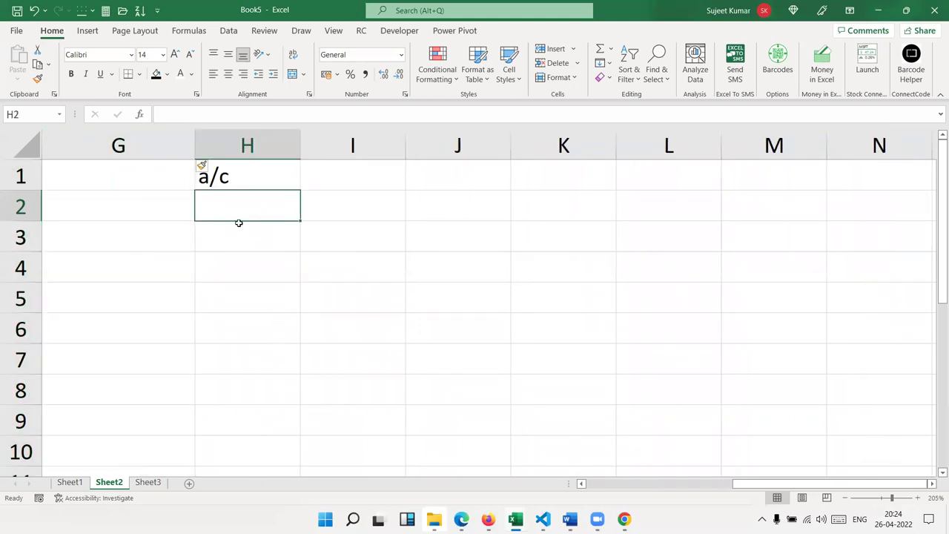
click(232, 174)
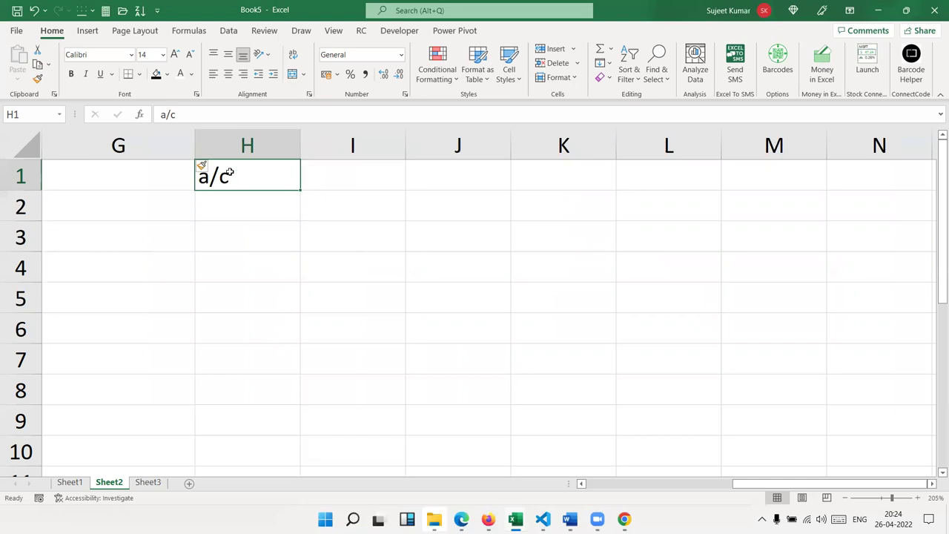
text(A/c)
key(Return)
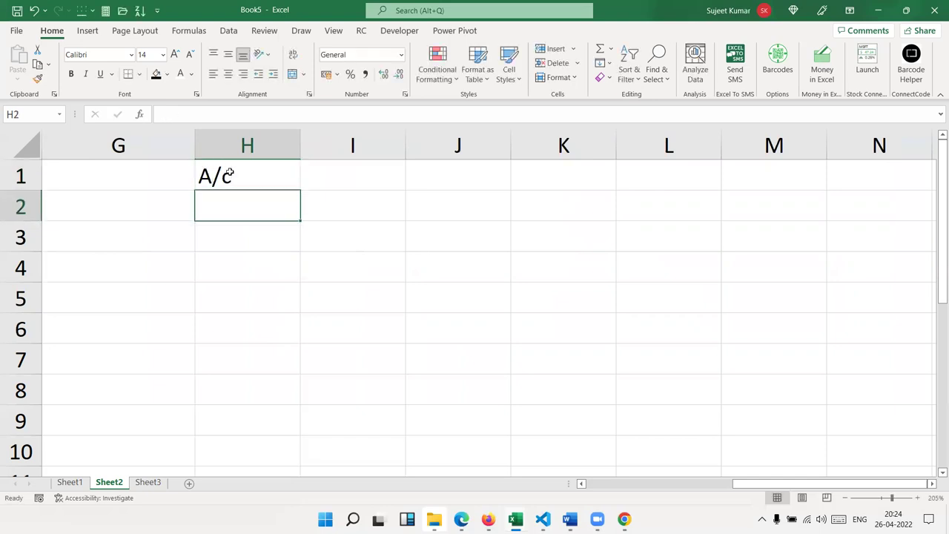
text(1)
text(234567891236)
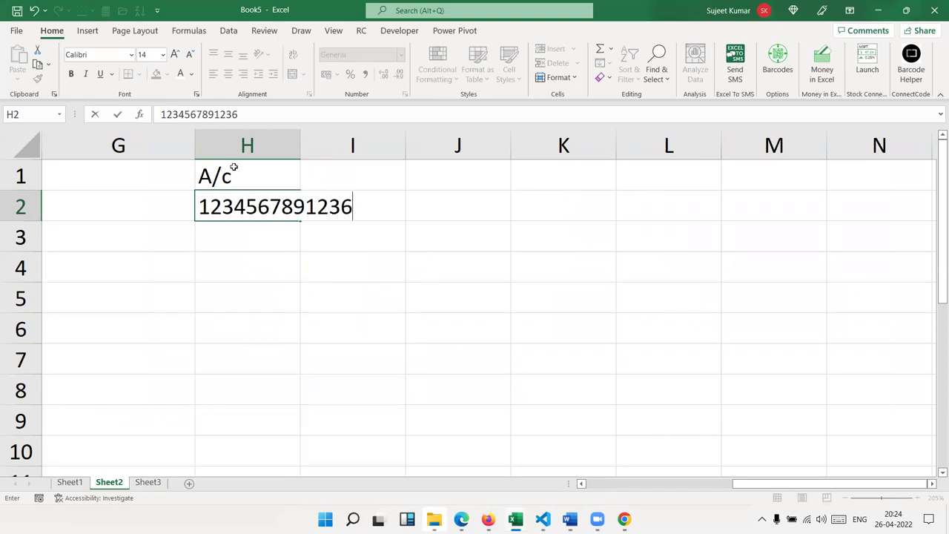
key(Return)
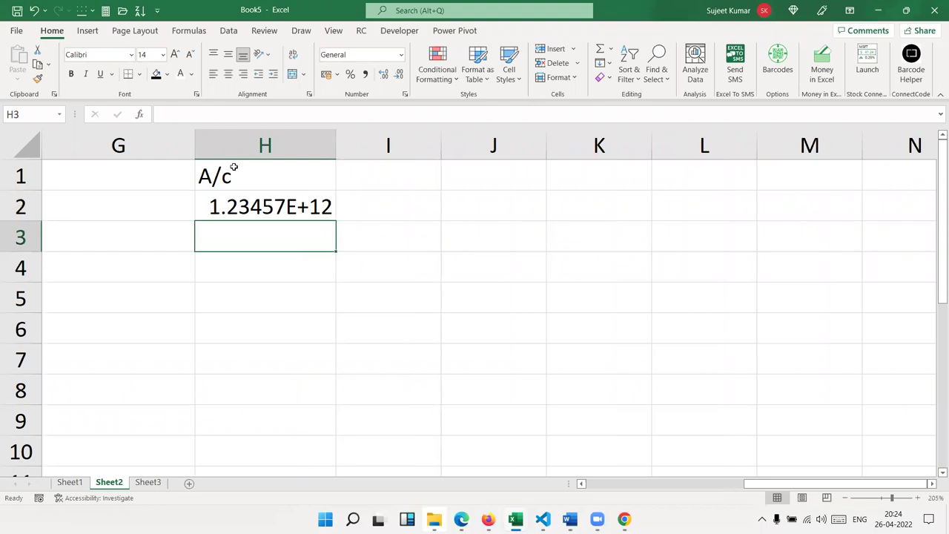
Format H2 as Number with 0 decimal places so all 13 digits display.
click(240, 205)
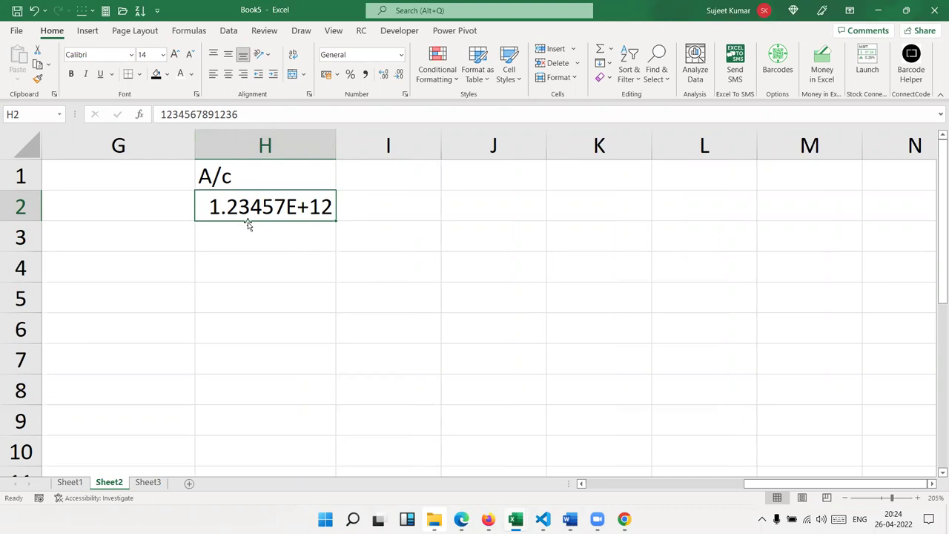
click(405, 100)
click(560, 275)
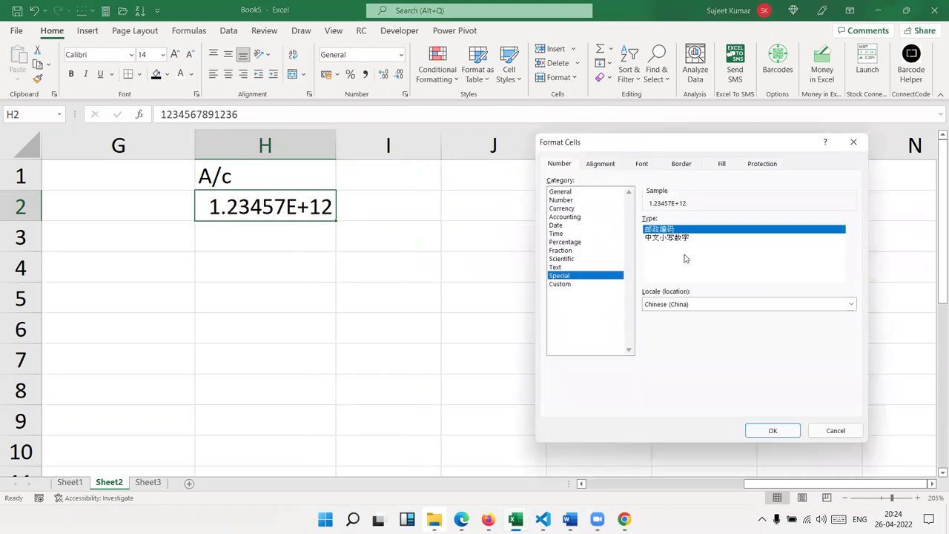
click(583, 284)
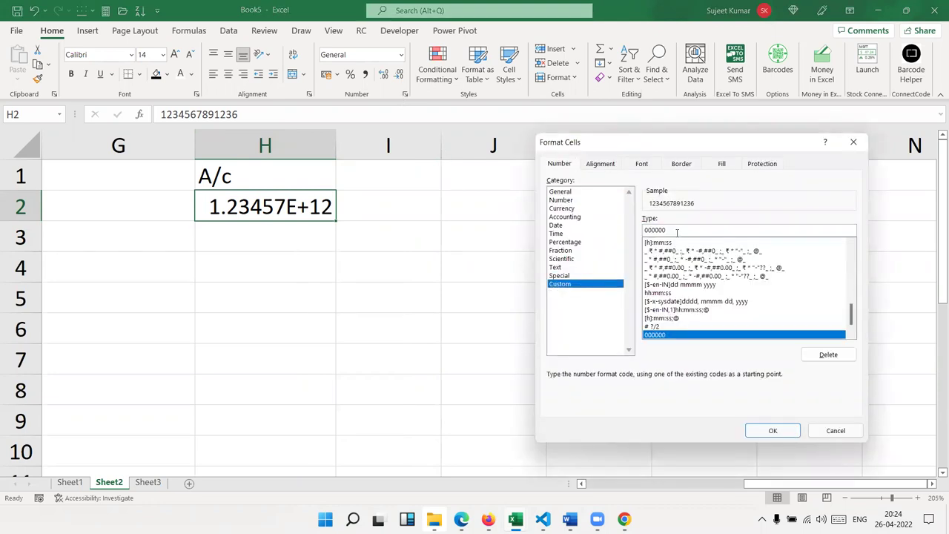
text(#)
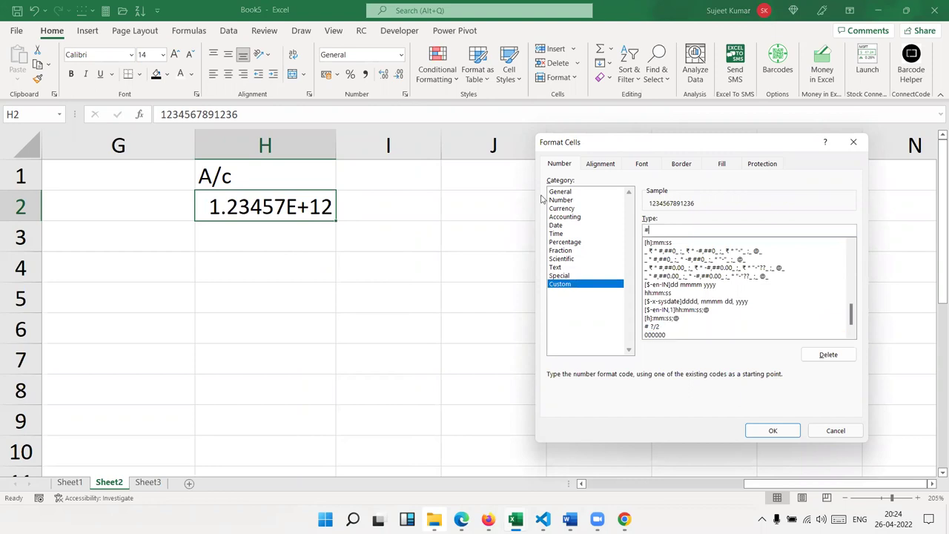
click(561, 201)
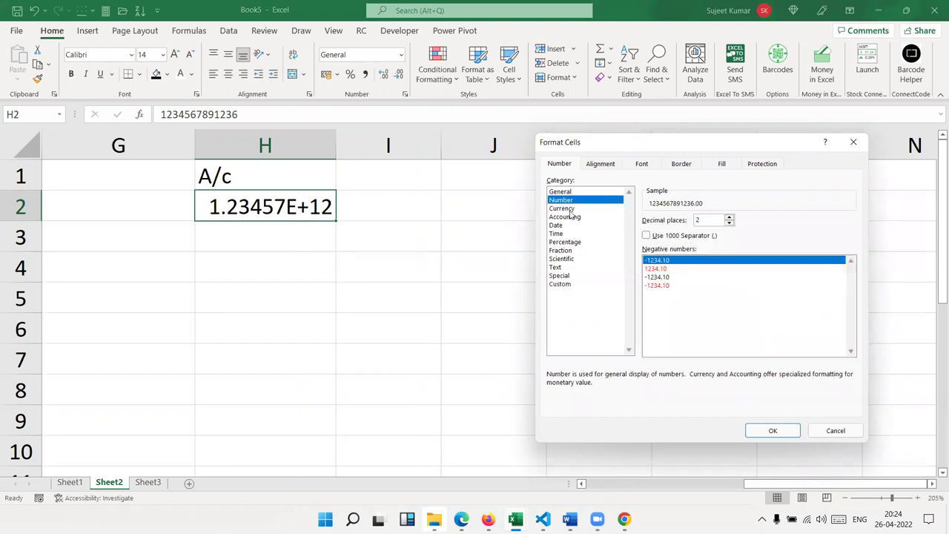
click(701, 220)
text(0)
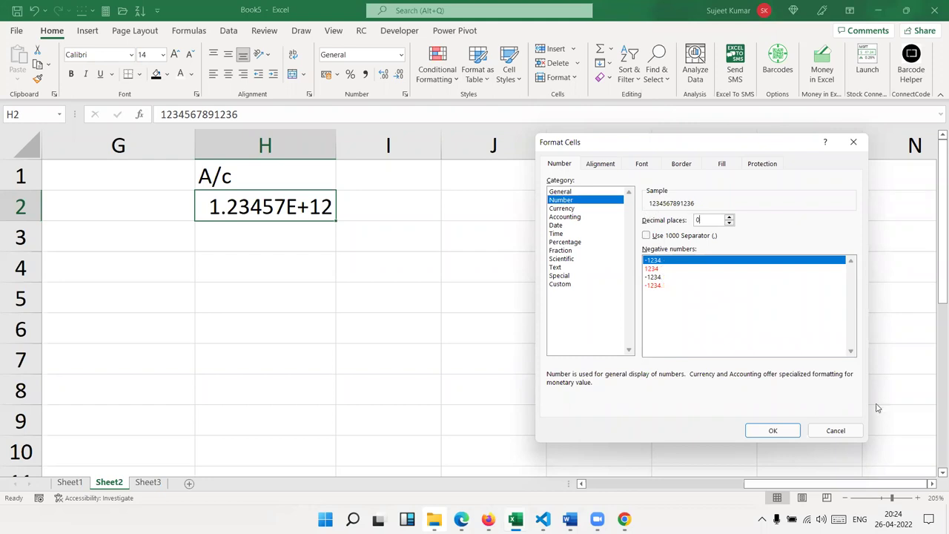
click(772, 430)
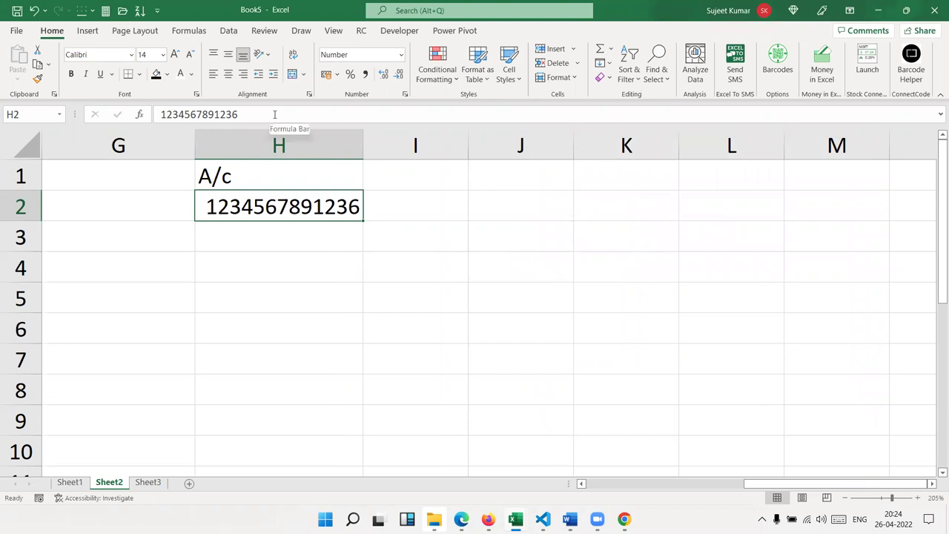
Append the digits 78 to the account number in H2, making it 15 digits.
click(274, 114)
text(78)
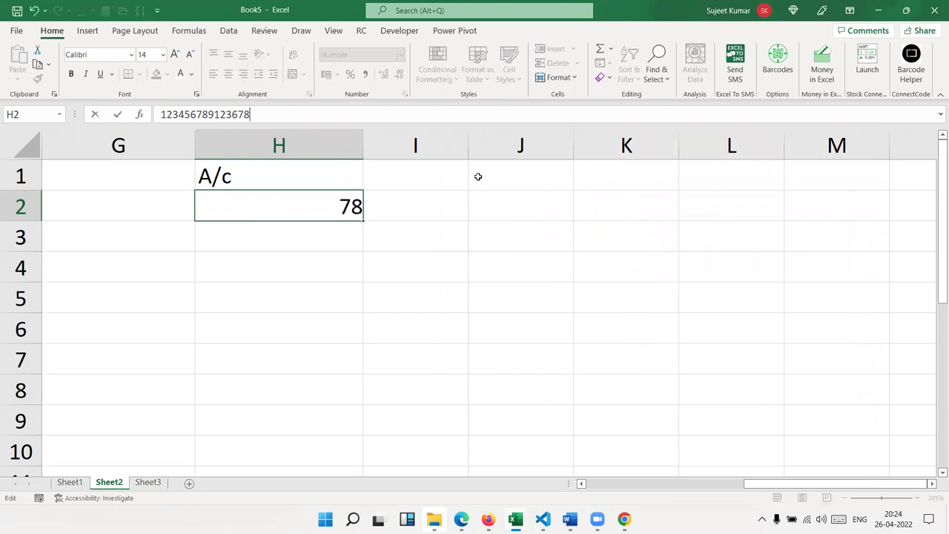
key(Return)
key(Up)
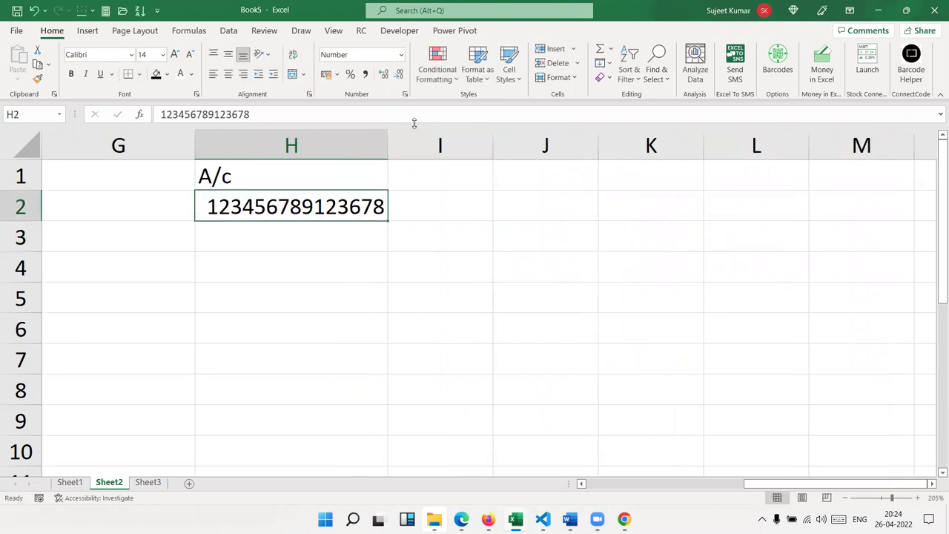
Test a 16th digit in H2, then remove it to keep the 15-digit number.
click(307, 109)
text(0)
key(Return)
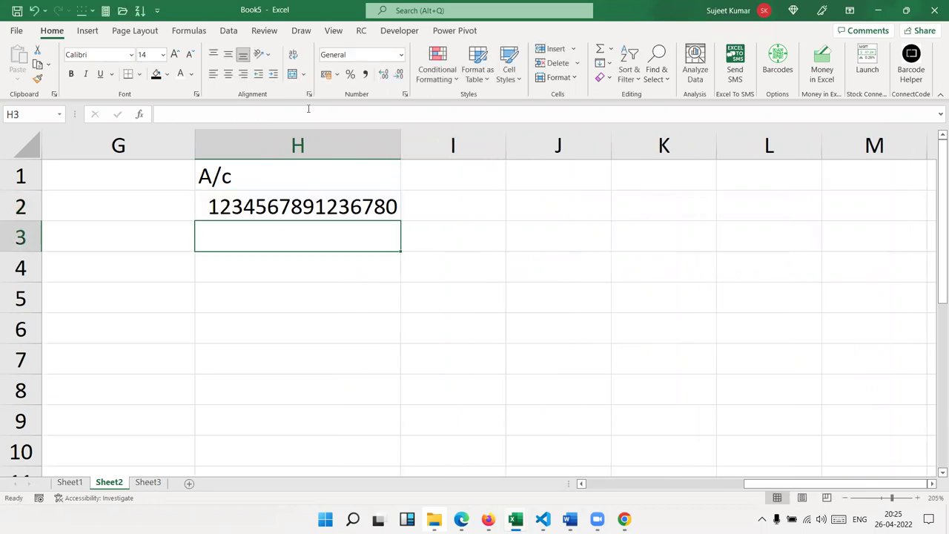
click(337, 210)
click(292, 114)
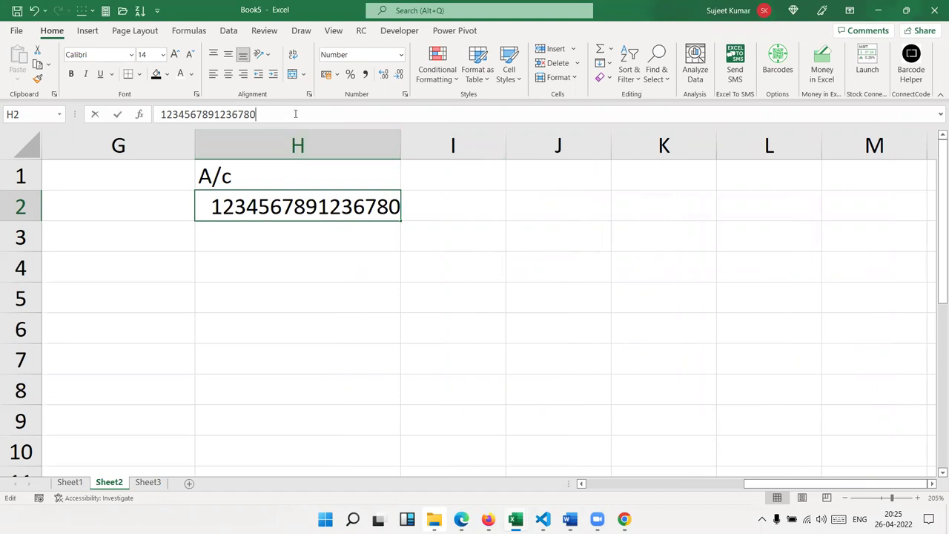
key(BackSpace)
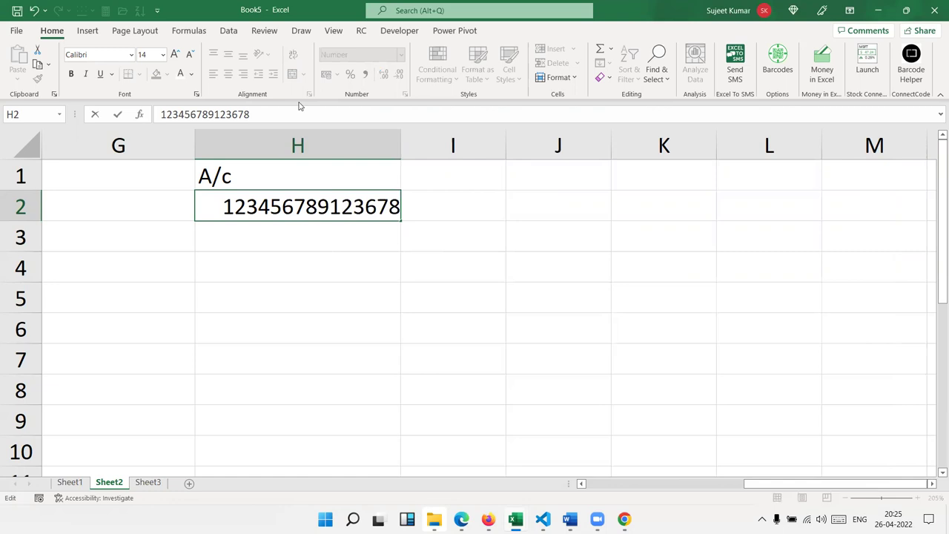
key(Return)
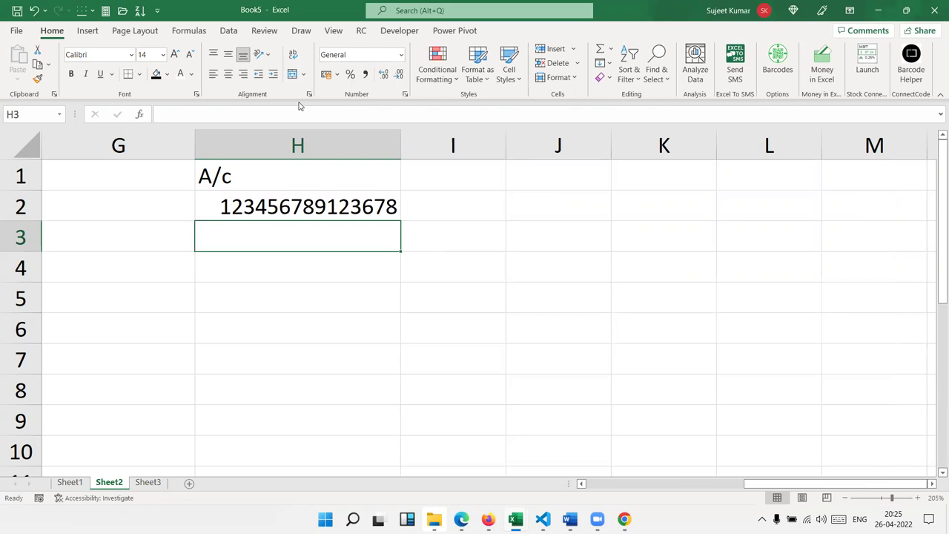
Enter a 32-digit number as text in H3 using a leading apostrophe, then return to column A.
text('154651)
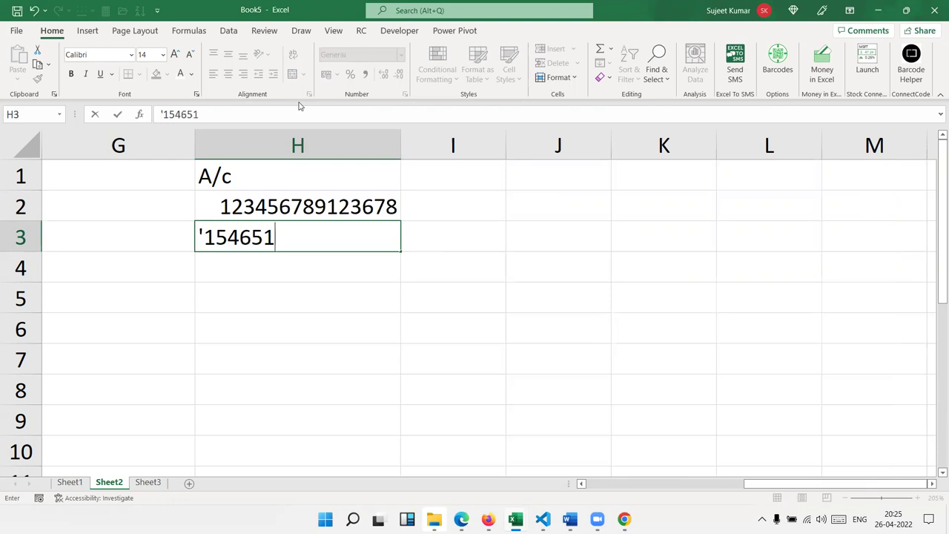
text(32136465132132013213241354)
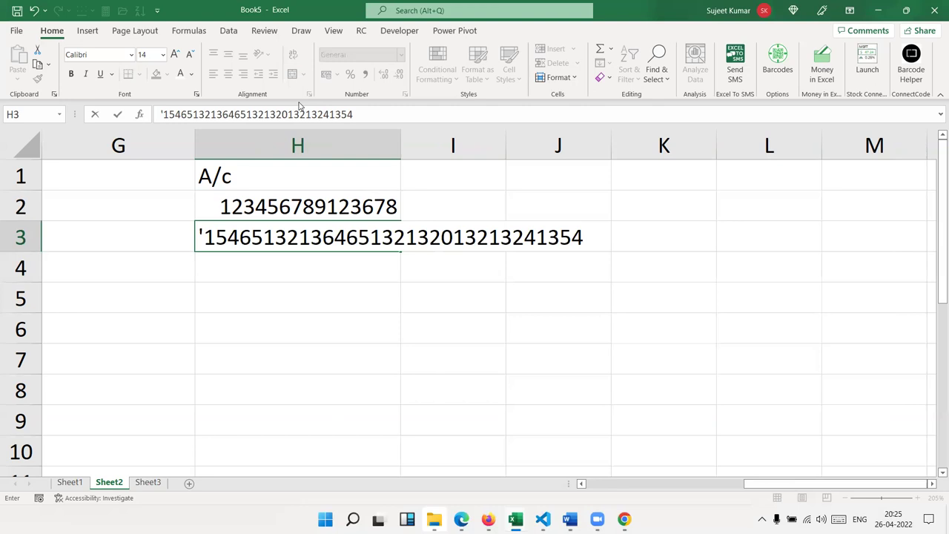
key(Return)
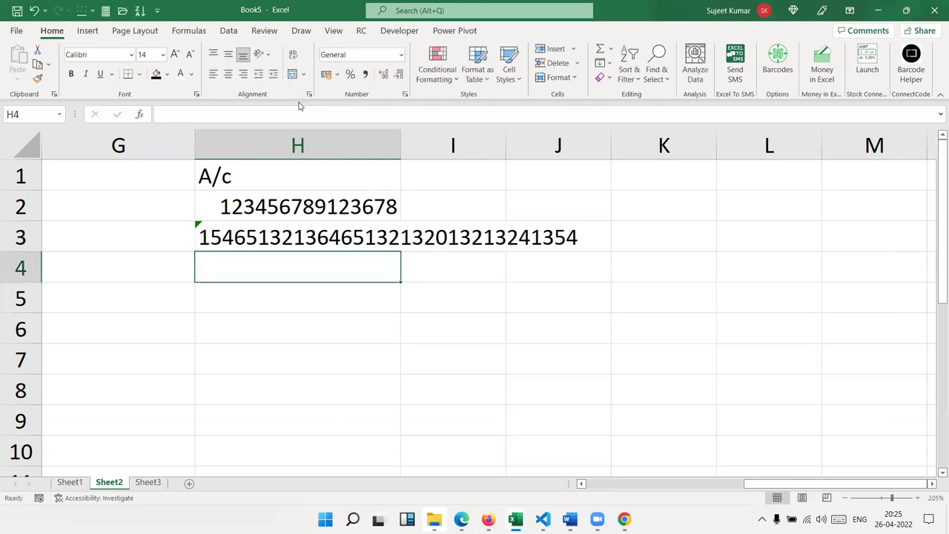
key(Left)
key(Home)
key(Down)
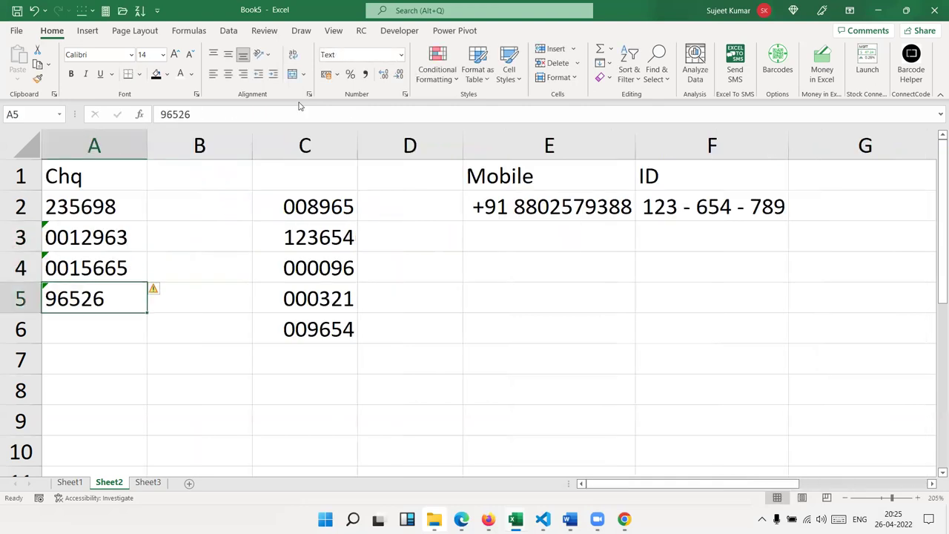
Enter the second mobile number below the first one in the Mobile column.
click(555, 233)
text(58252)
key(Return)
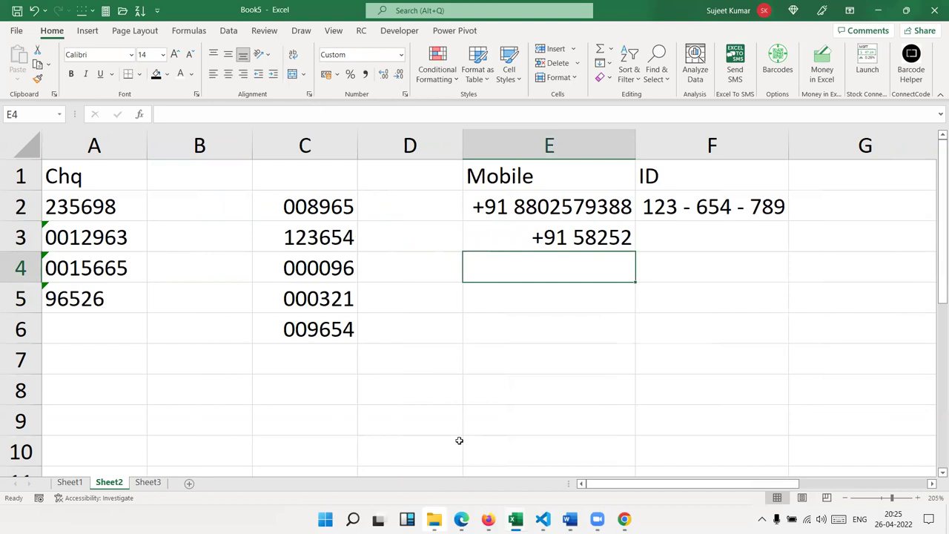
Enter the value 1500 in cell C13.
click(394, 366)
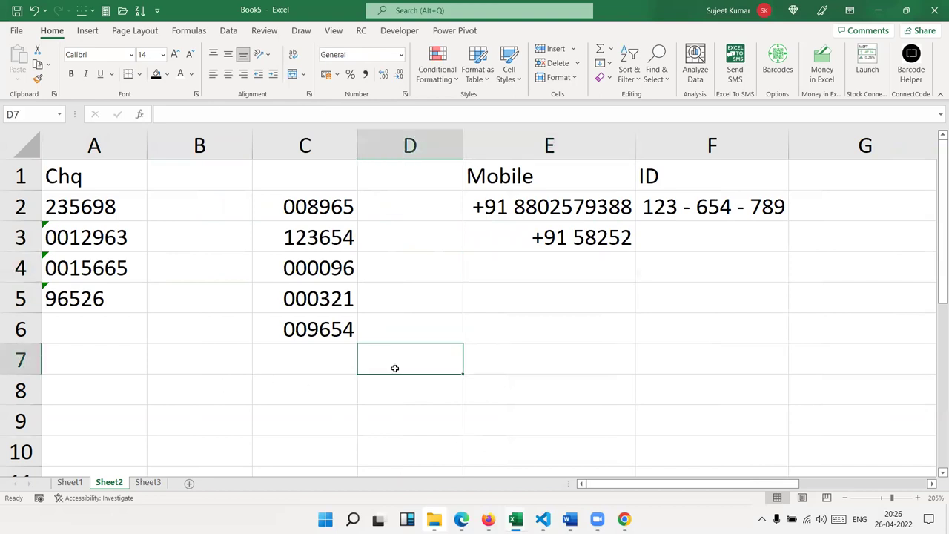
scroll(358, 356, down, 3)
click(289, 232)
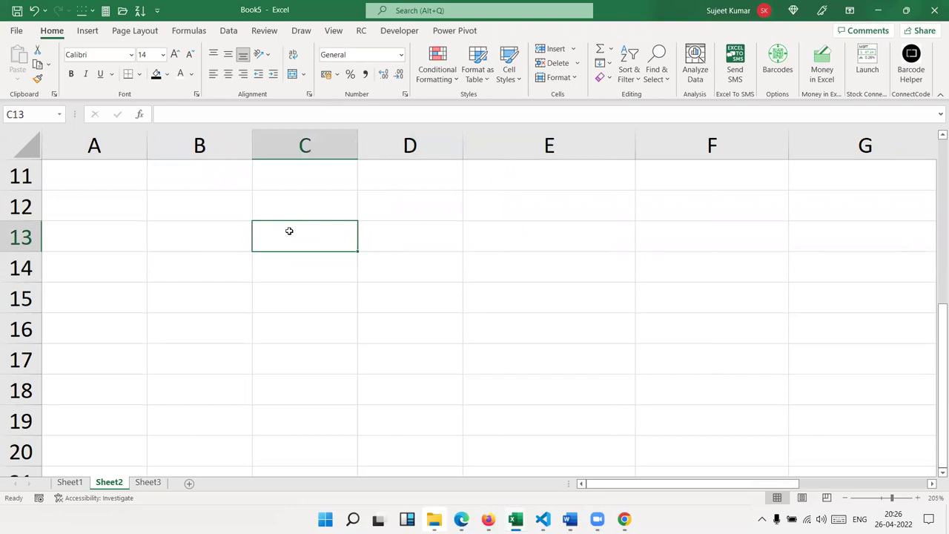
text(1540)
key(BackSpace)
key(BackSpace)
key(BackSpace)
key(BackSpace)
text(1500)
key(Return)
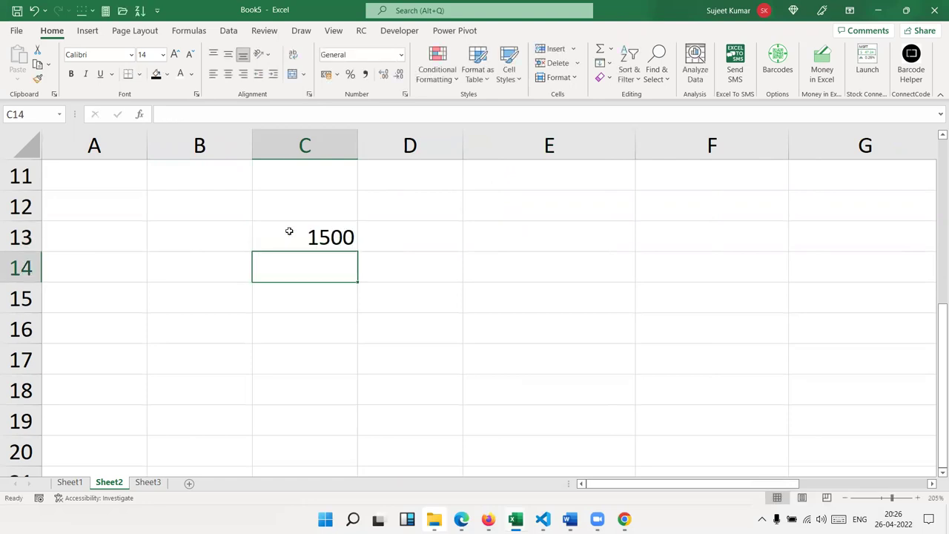
Look at the Custom number formats for C13 without changing anything.
click(313, 224)
click(405, 95)
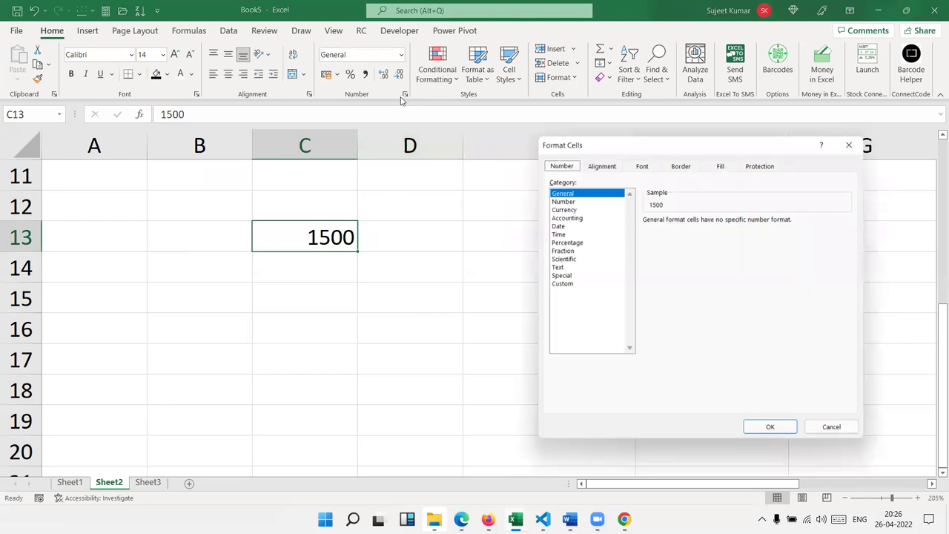
click(566, 286)
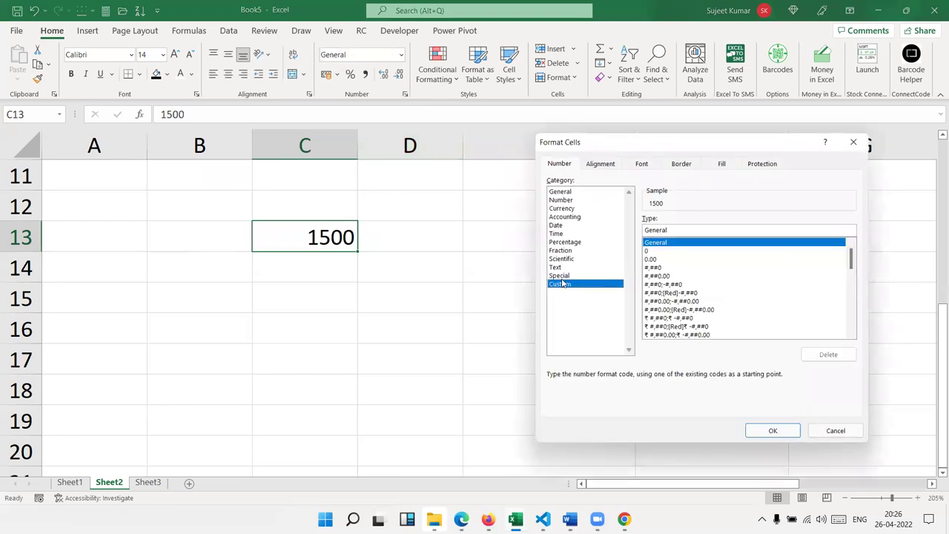
key(Escape)
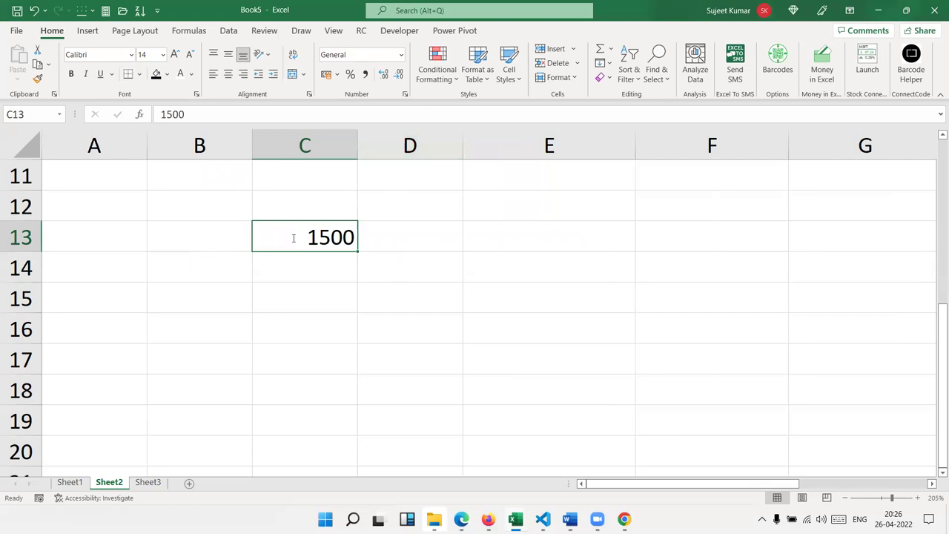
Type MRP before 1500 in C13, test =C13+20 below, then delete the #VALUE! formula.
double_click(295, 237)
text(MRP)
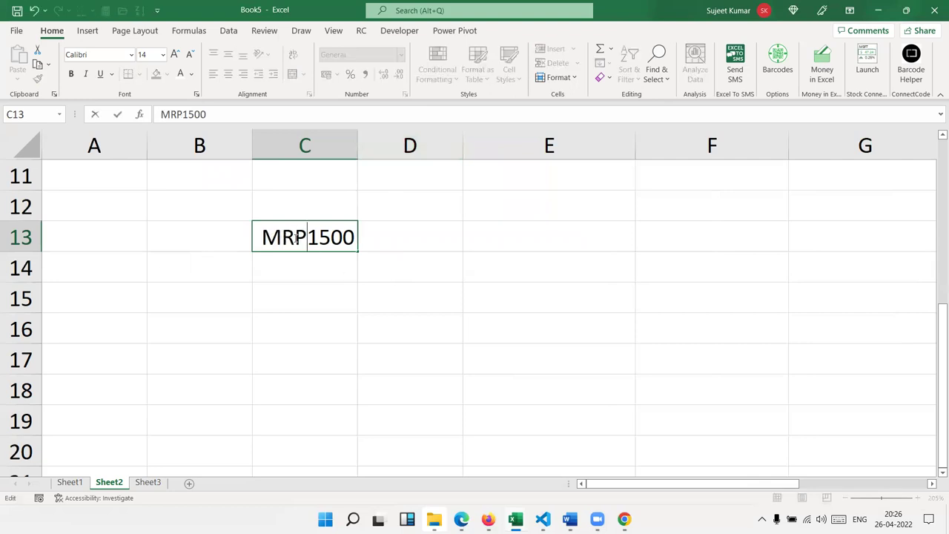
key(Return)
text(=C13+20)
key(Return)
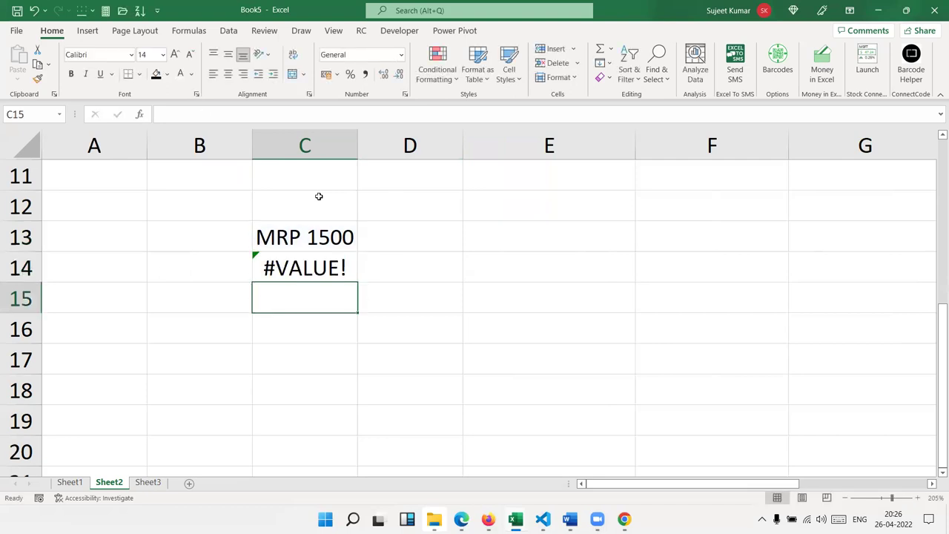
key(Up)
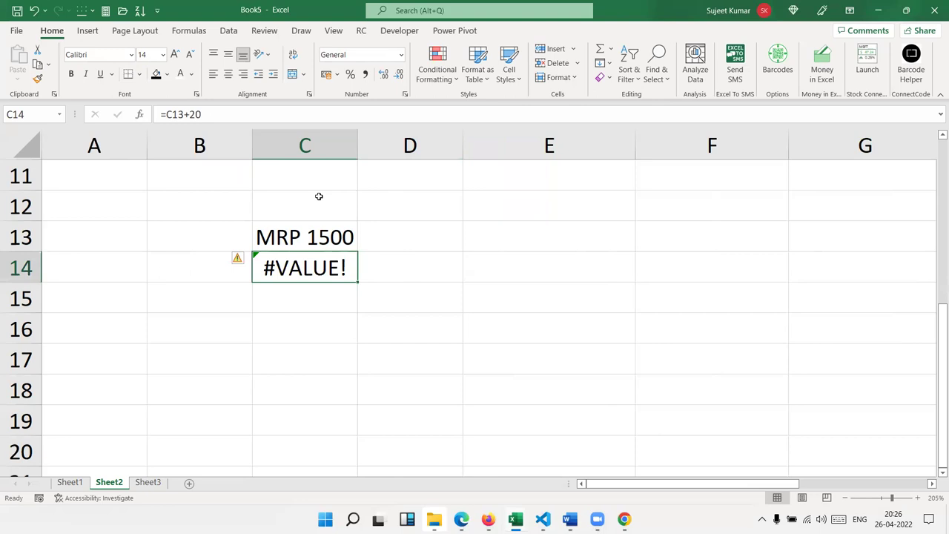
key(Delete)
key(Up)
key(Right)
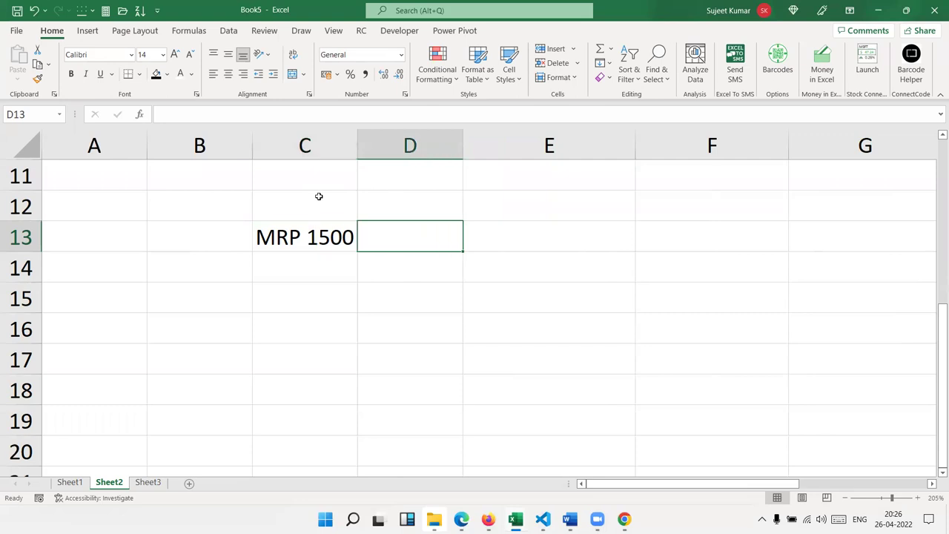
text(15)
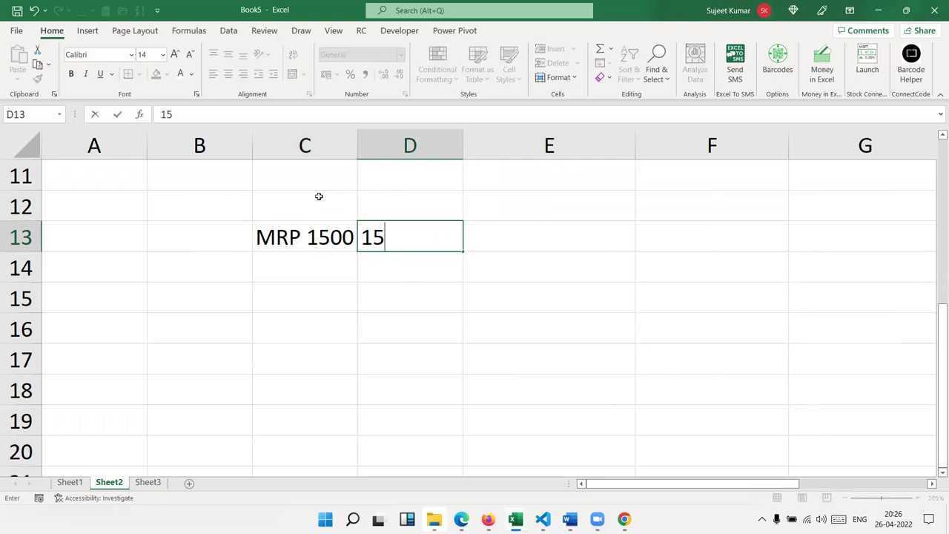
key(Escape)
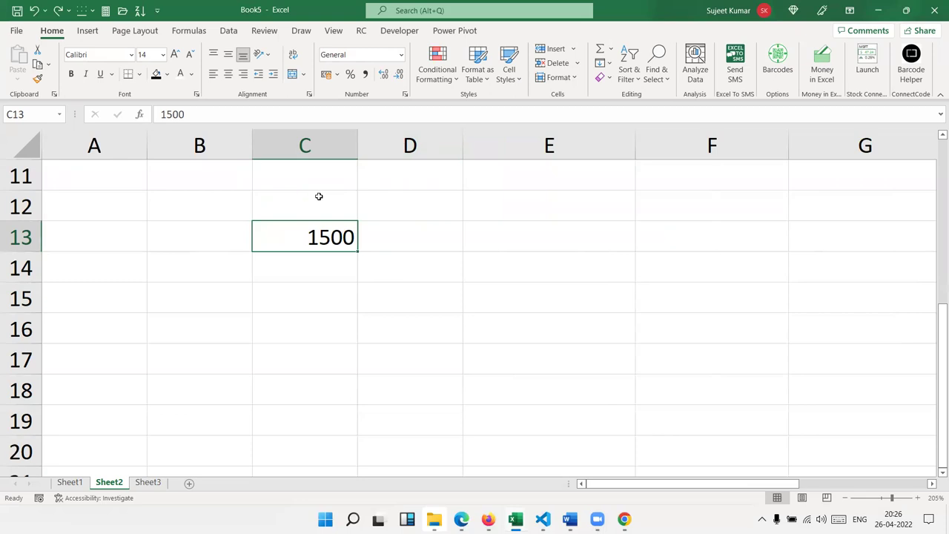
Give C13 the custom format "MRP" 0 so the number 1500 displays as MRP 1500.
click(405, 94)
click(560, 284)
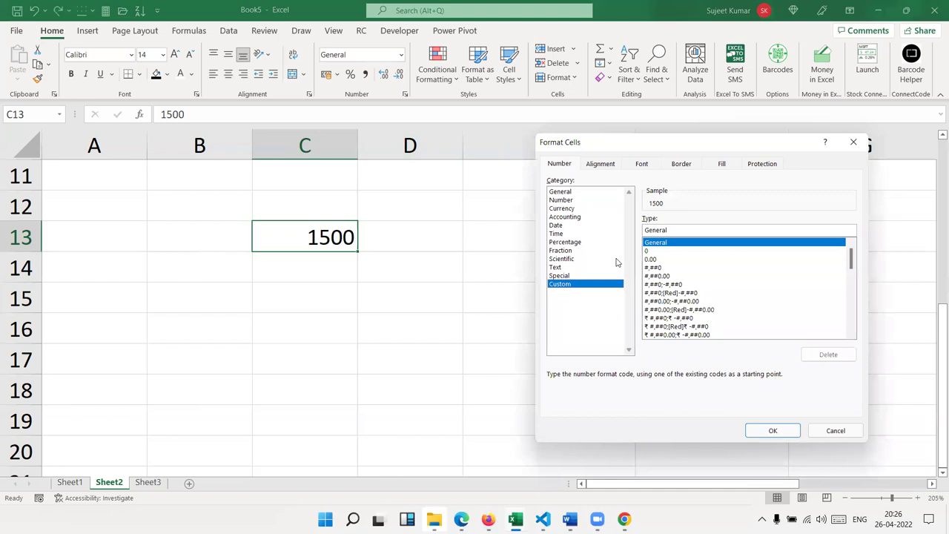
double_click(662, 229)
text(")
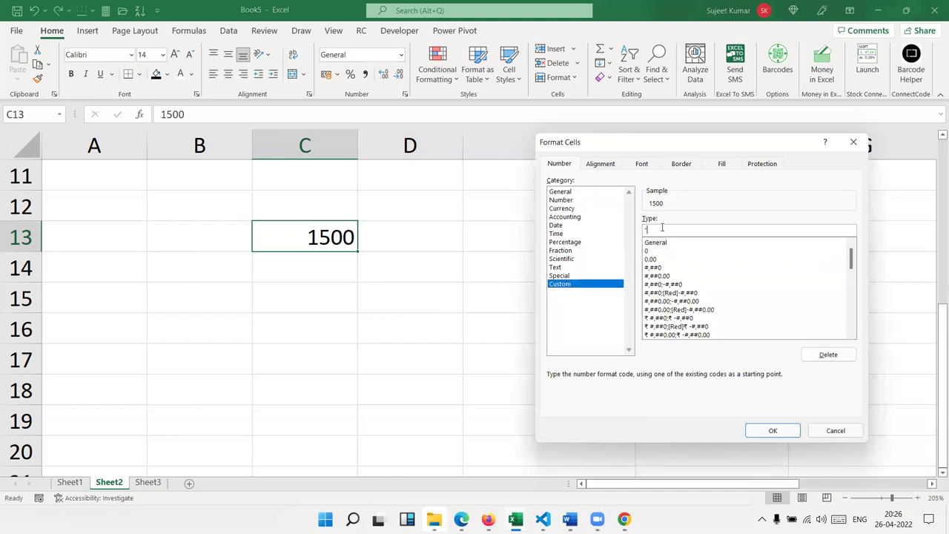
text(MRP")
key(Return)
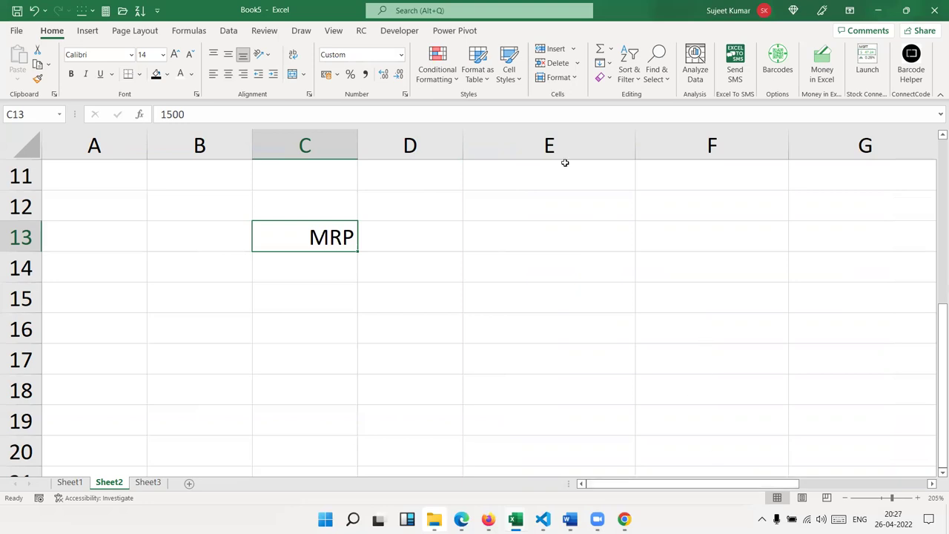
click(405, 94)
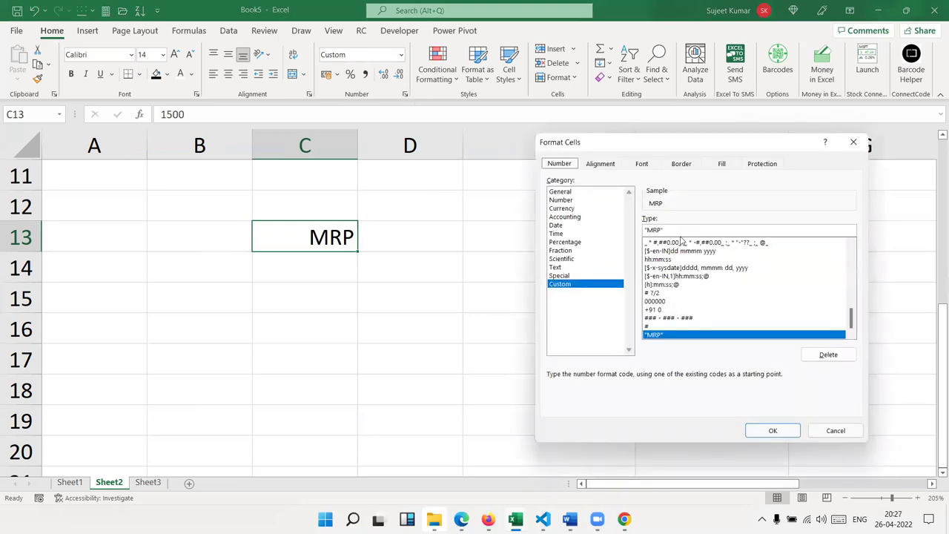
click(677, 230)
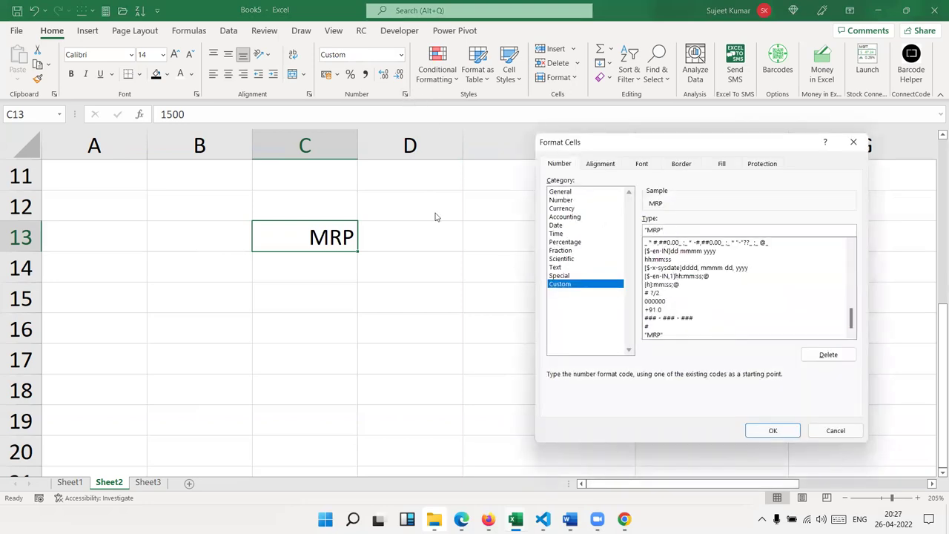
text(0)
key(Return)
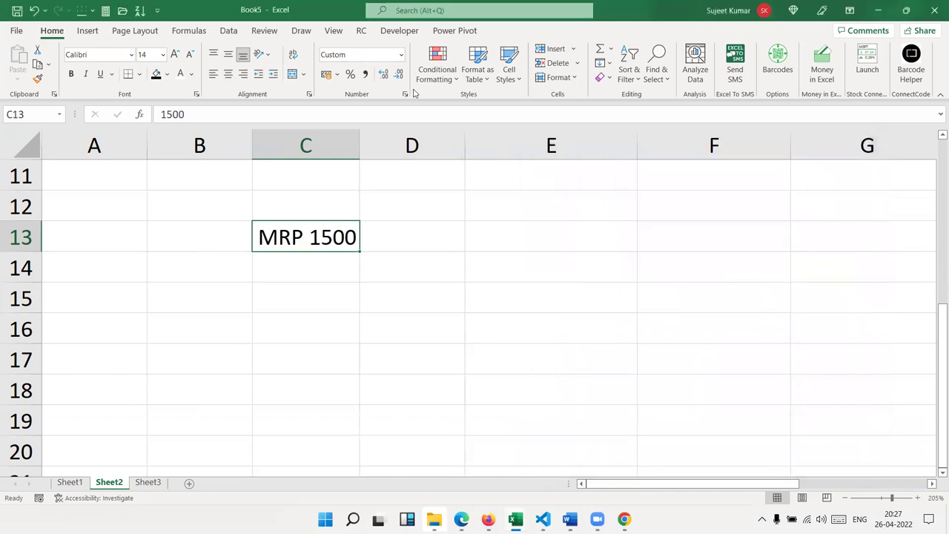
Change C13's custom format code to "MRP" 00.
click(405, 95)
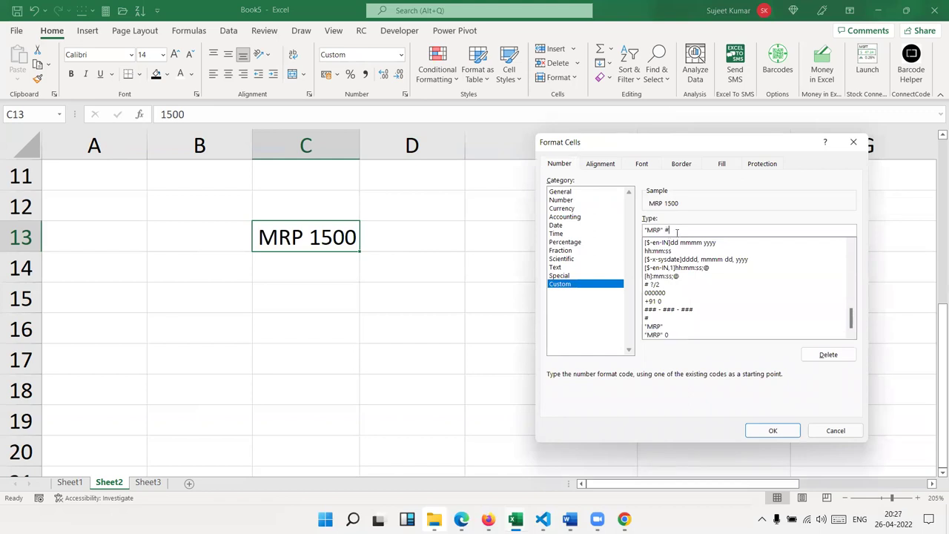
key(Return)
click(405, 94)
double_click(692, 230)
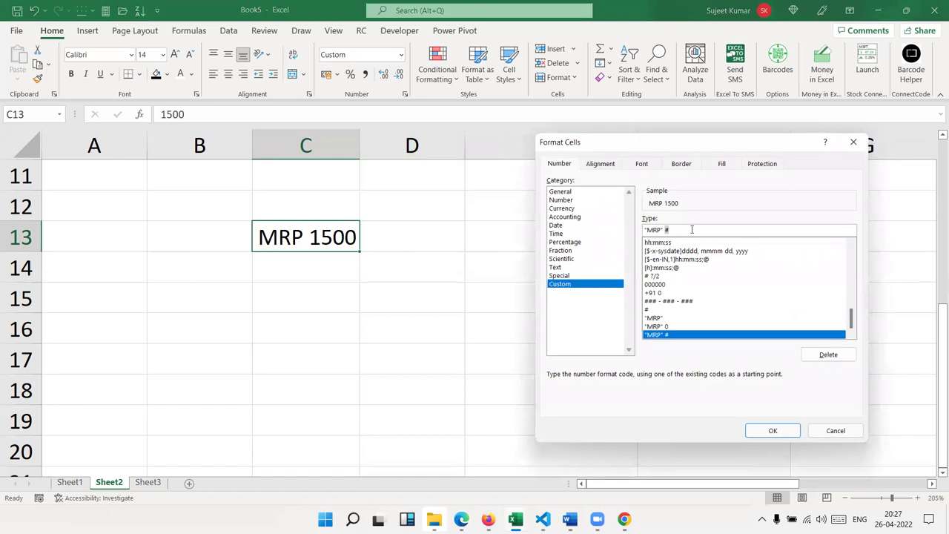
text(00)
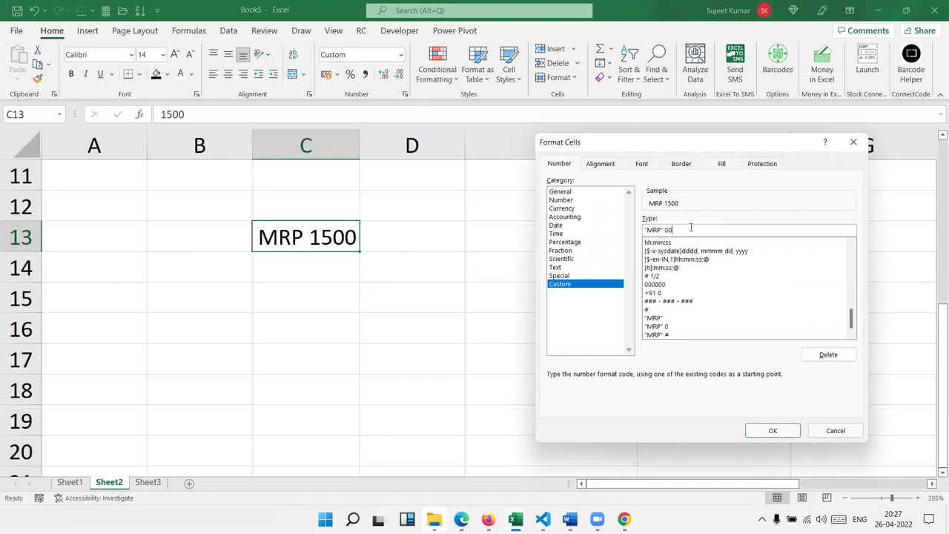
key(Return)
Enter 5 in C13 and switch its format to "MRP" ## so it shows MRP 5.
text(5)
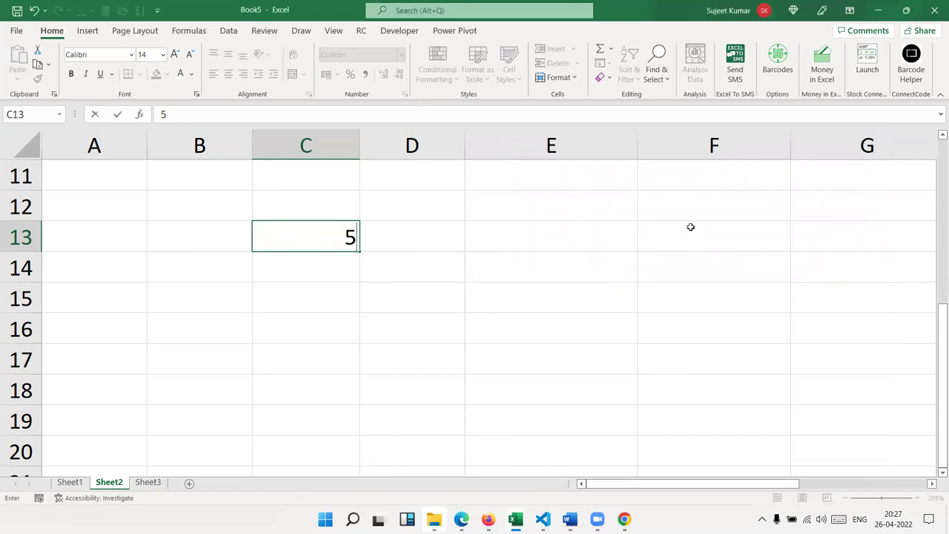
key(Return)
key(Up)
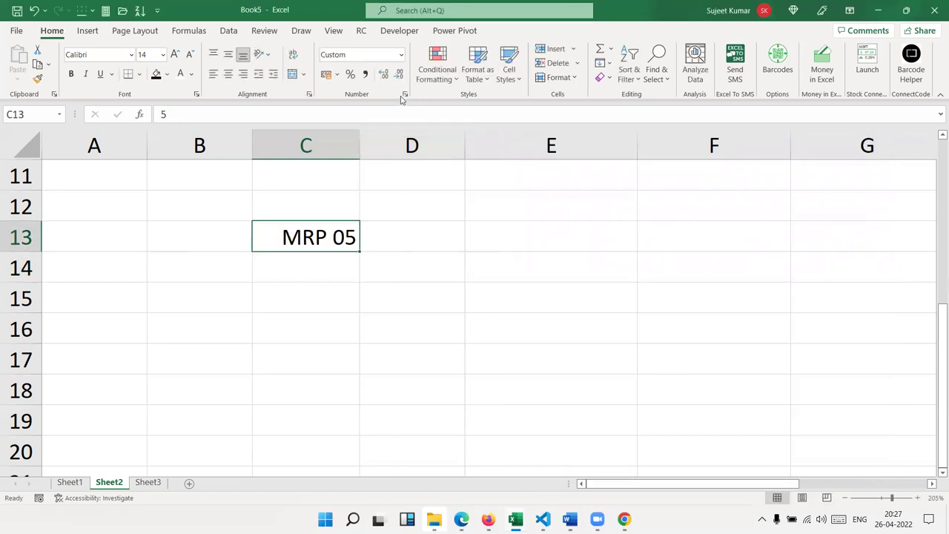
click(405, 95)
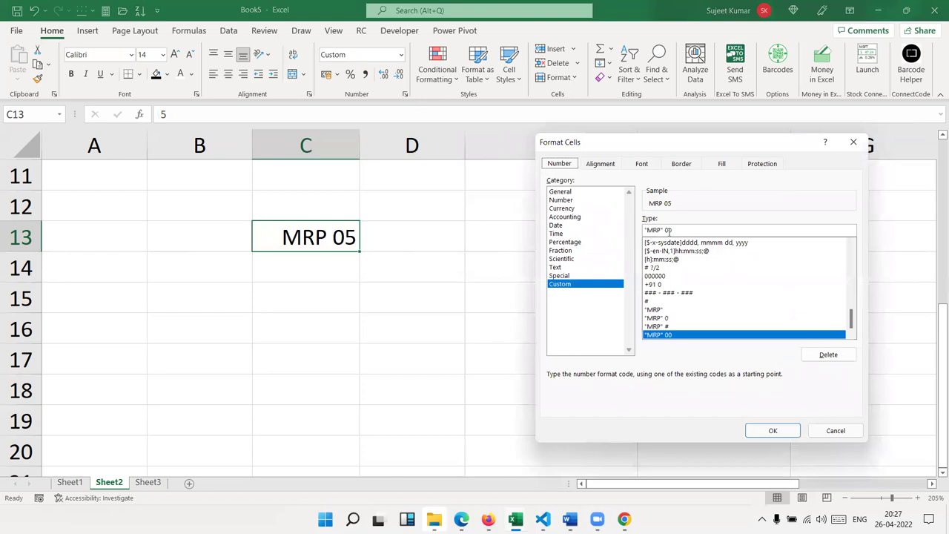
double_click(670, 231)
text(##)
key(Return)
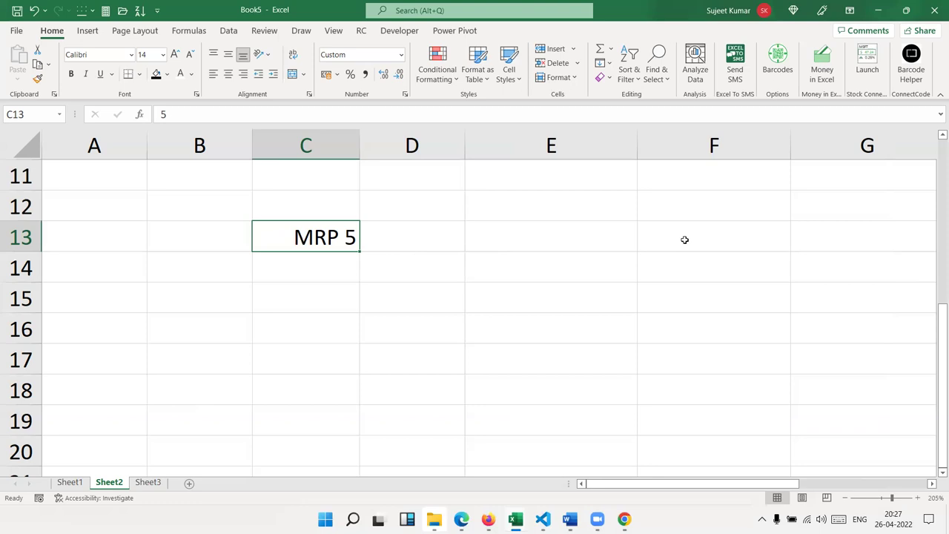
Enter 15.35 in cell D14.
click(409, 278)
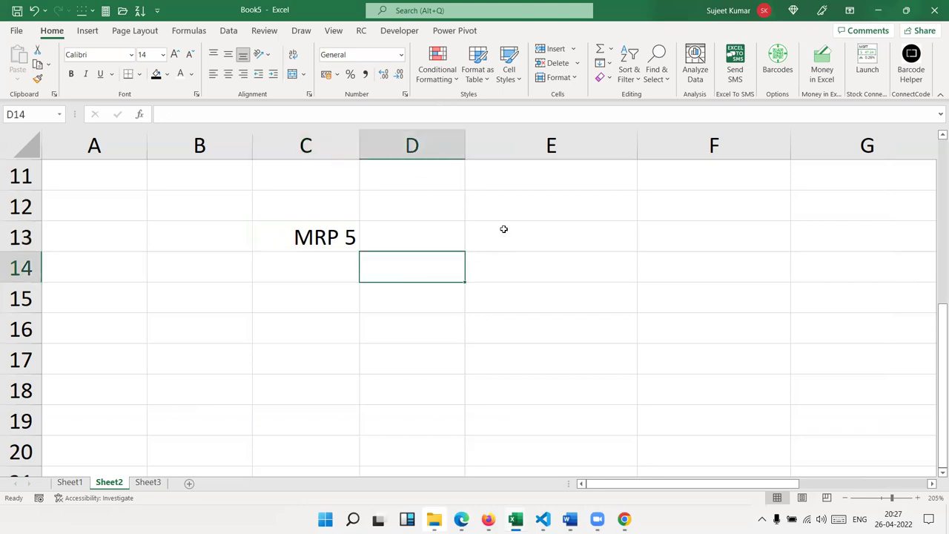
text(15.)
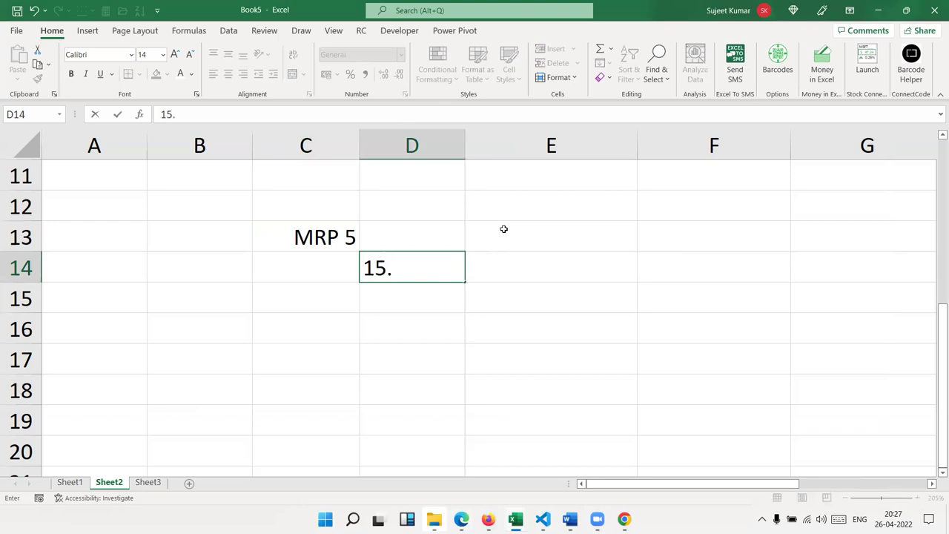
text(35)
key(Return)
key(Up)
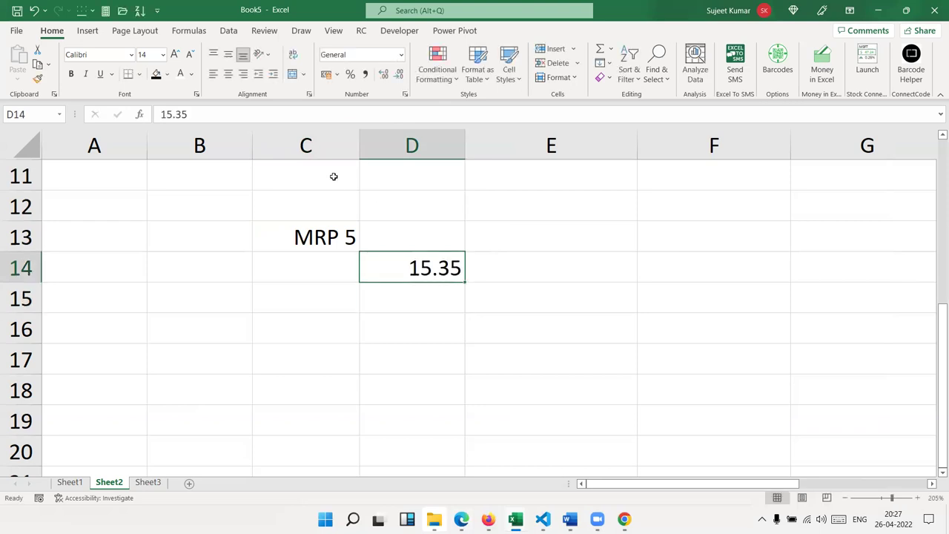
Give D14 the custom format 0# "Rupees " .00 "Paise".
click(405, 93)
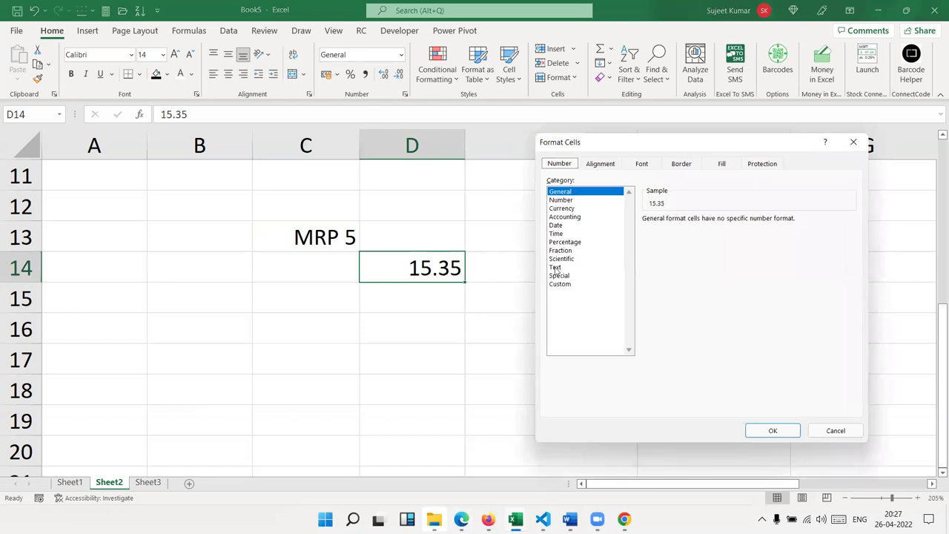
click(568, 286)
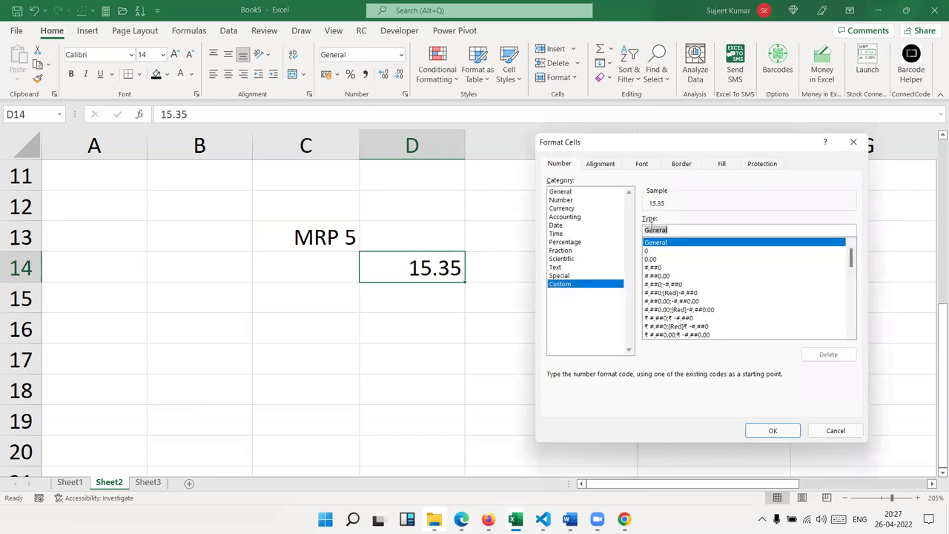
text(0)
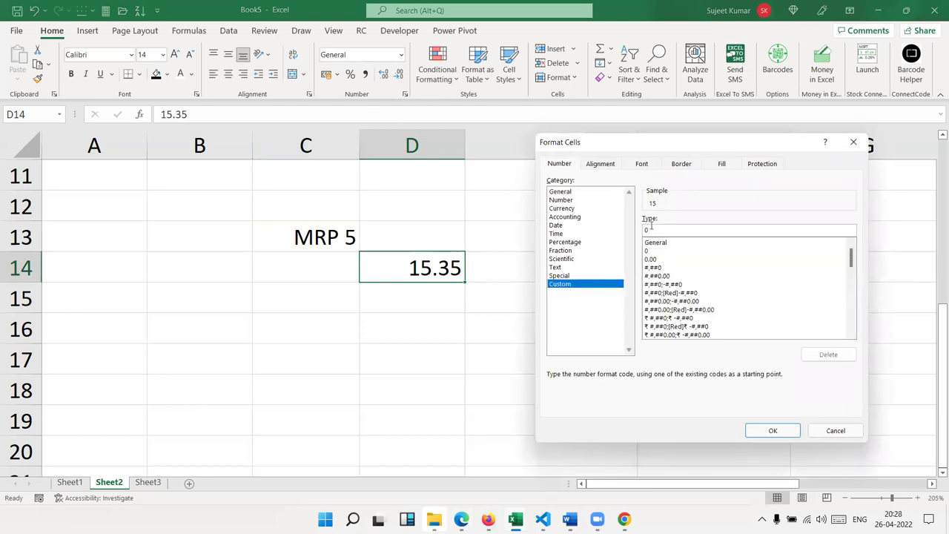
text(#)
text( "Rupees " .)
text(000)
key(BackSpace)
text("Paise")
key(Return)
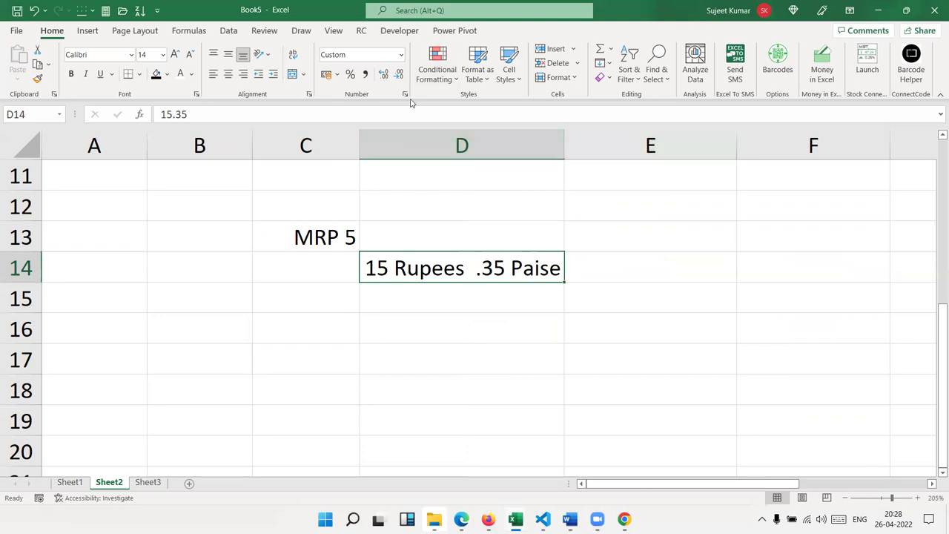
Change D14's rupee code to ## and test it with the value .50.
key(ctrl+1)
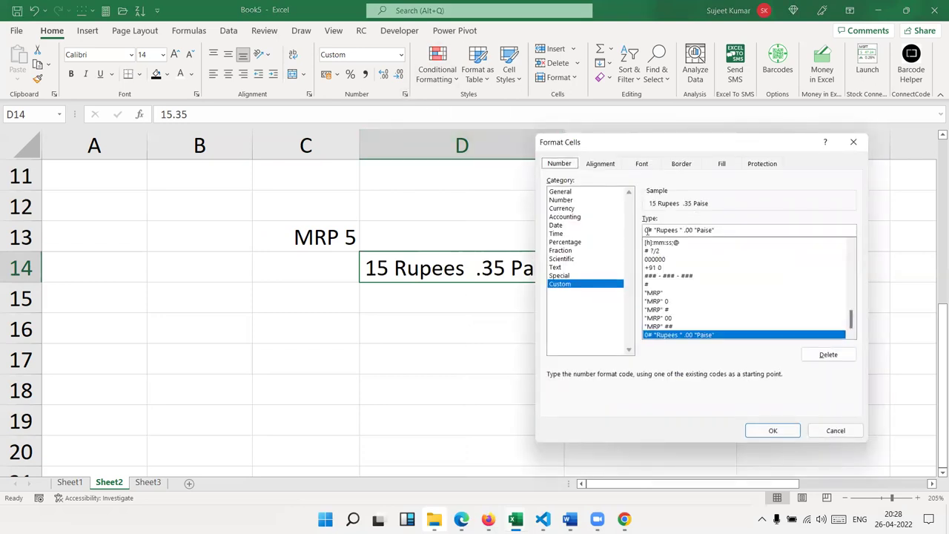
click(644, 231)
key(Delete)
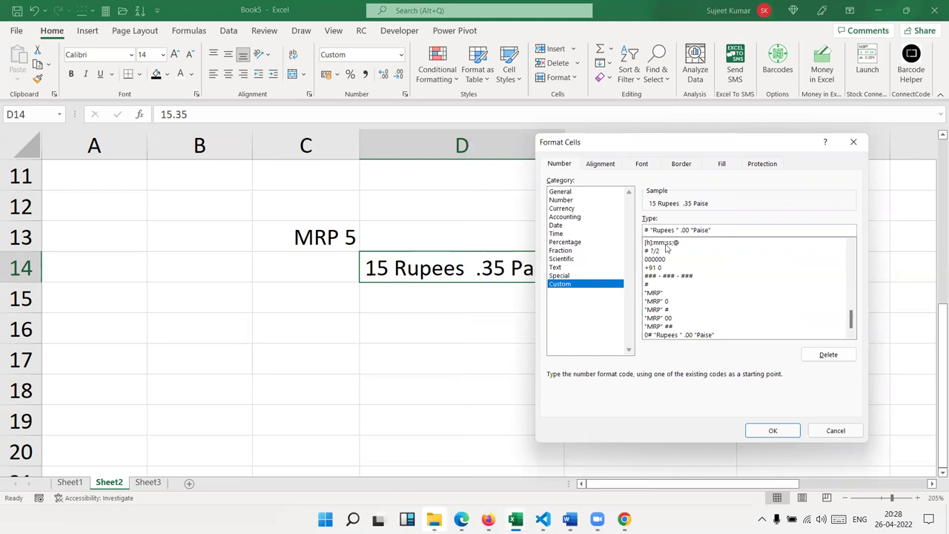
text(#)
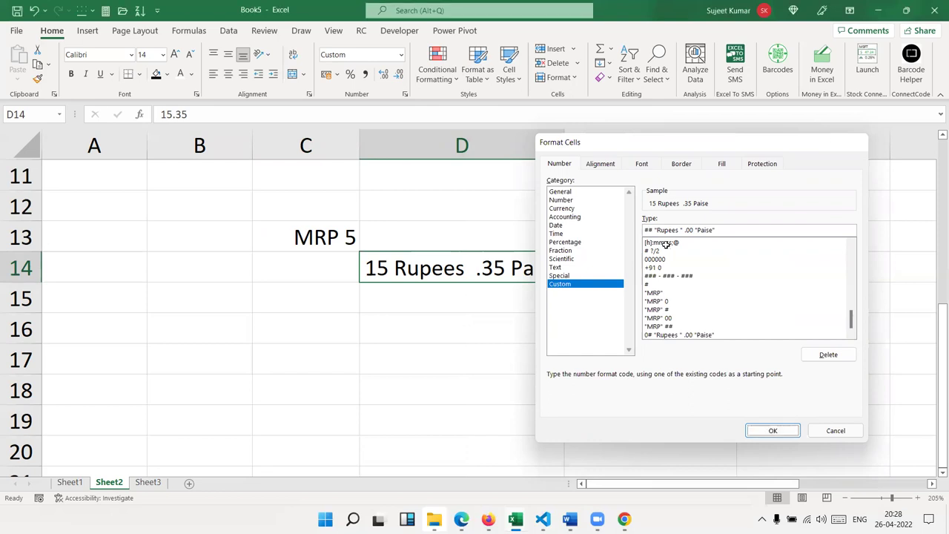
key(Return)
text(.50)
key(Return)
key(Up)
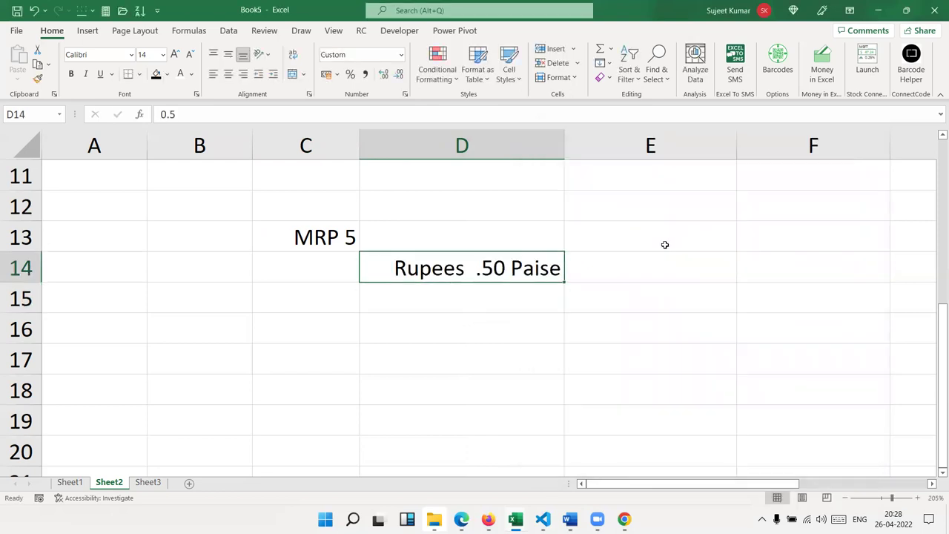
Switch the rupee code to 0 and test it with 5.35.
click(406, 94)
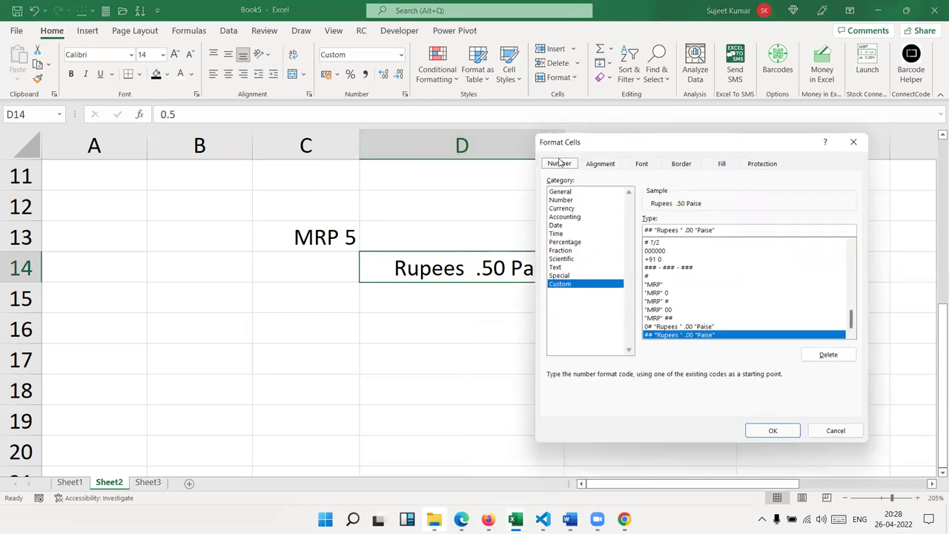
double_click(649, 231)
text(0)
key(Return)
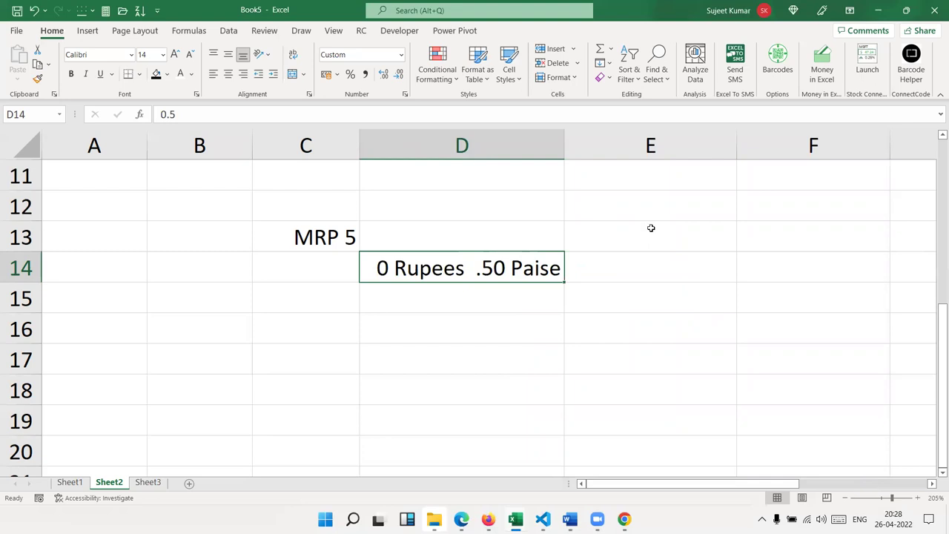
text(5.35)
key(Return)
key(Up)
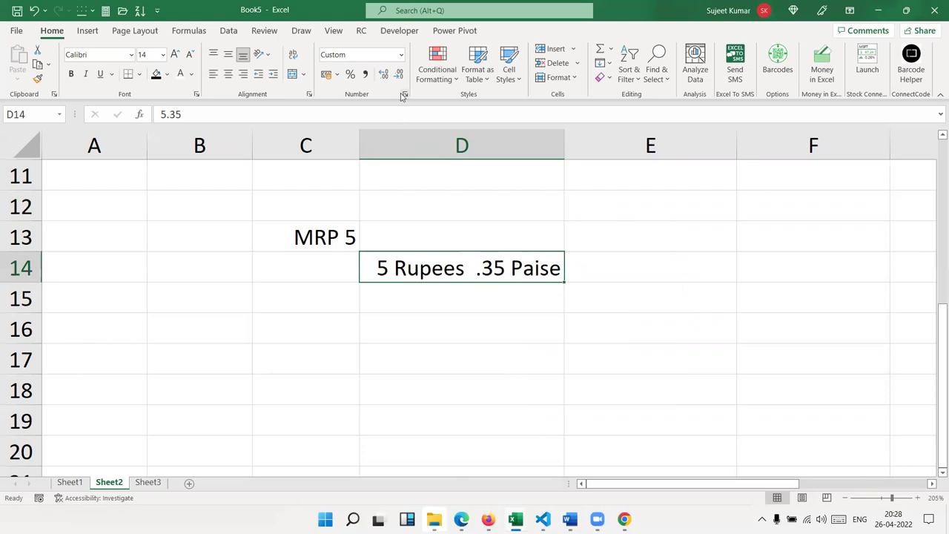
Switch the rupee code to 00 and test it again with .50.
key(ctrl+1)
click(647, 230)
text(0)
key(Return)
text(.50)
key(Return)
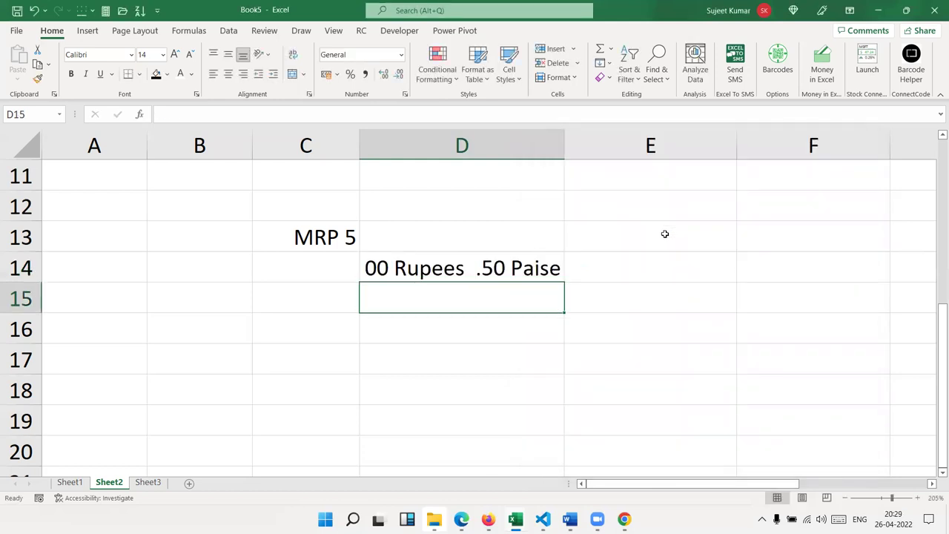
key(Up)
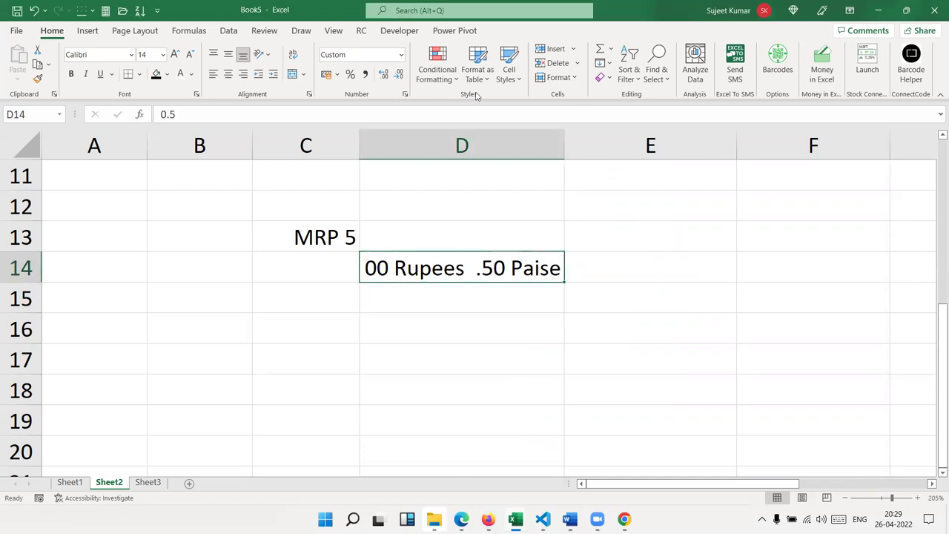
Settle on the 0# rupee code and enter 5.03, showing 05 Rupees .03 Paise.
click(405, 94)
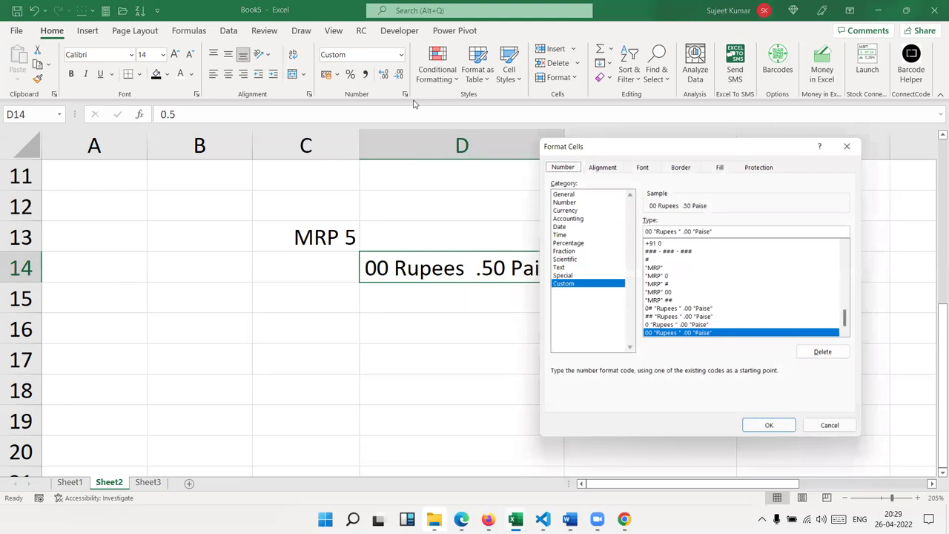
click(648, 230)
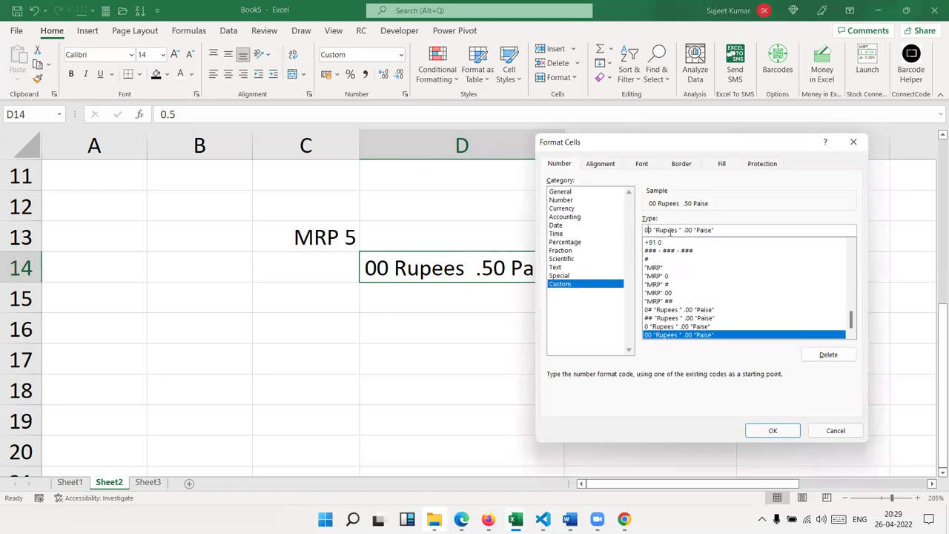
key(Delete)
text(#)
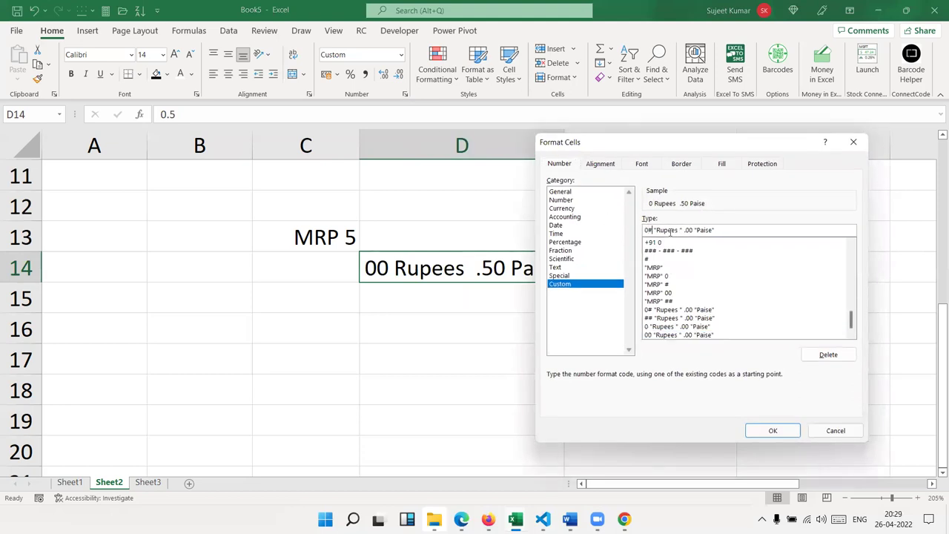
key(Return)
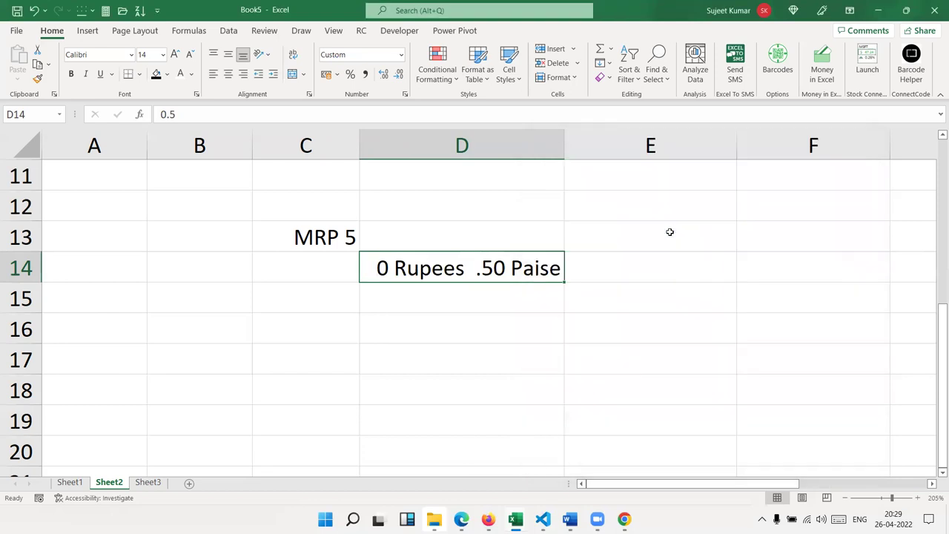
text(5.03)
key(Return)
key(Up)
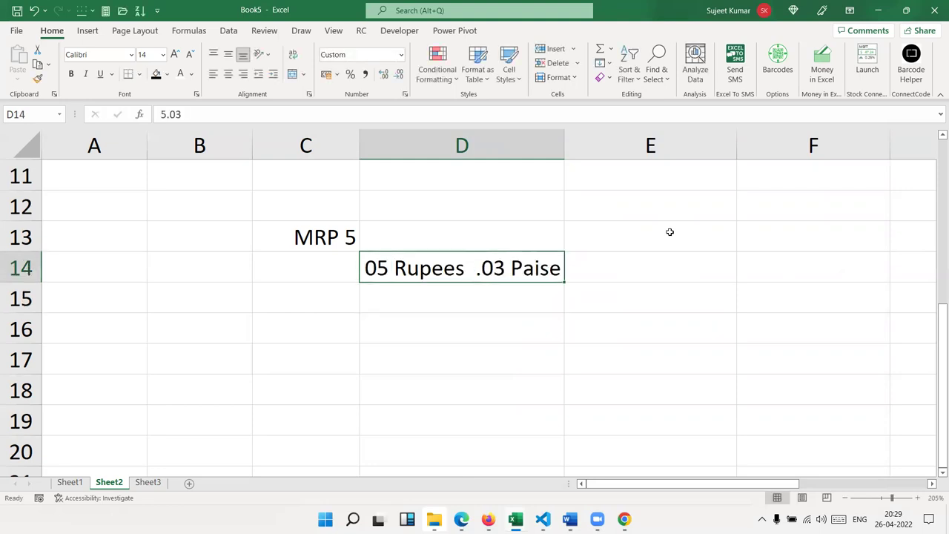
key(Down)
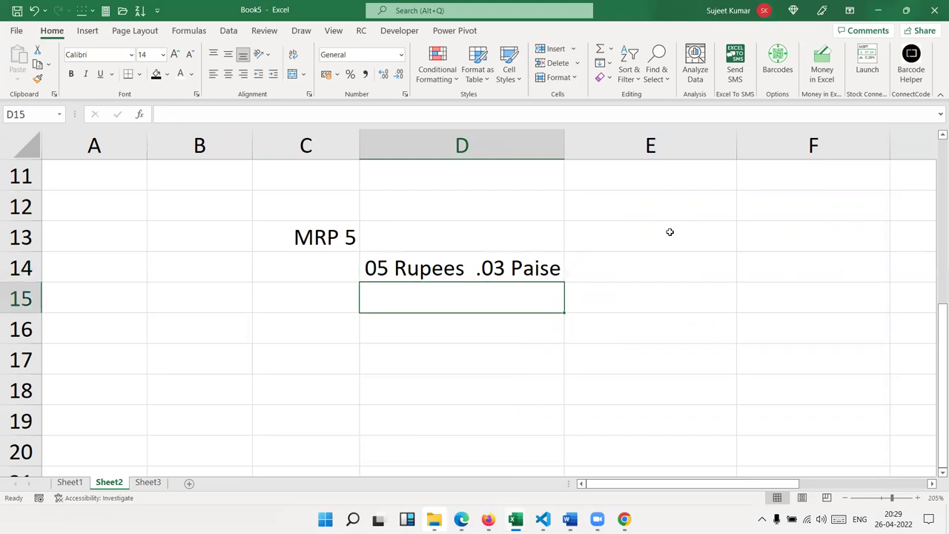
key(Down)
key(Down)
key(Left)
key(Right)
Enter 25000 in D17 and apply the custom format #,"K" to show 25 K.
text(25000)
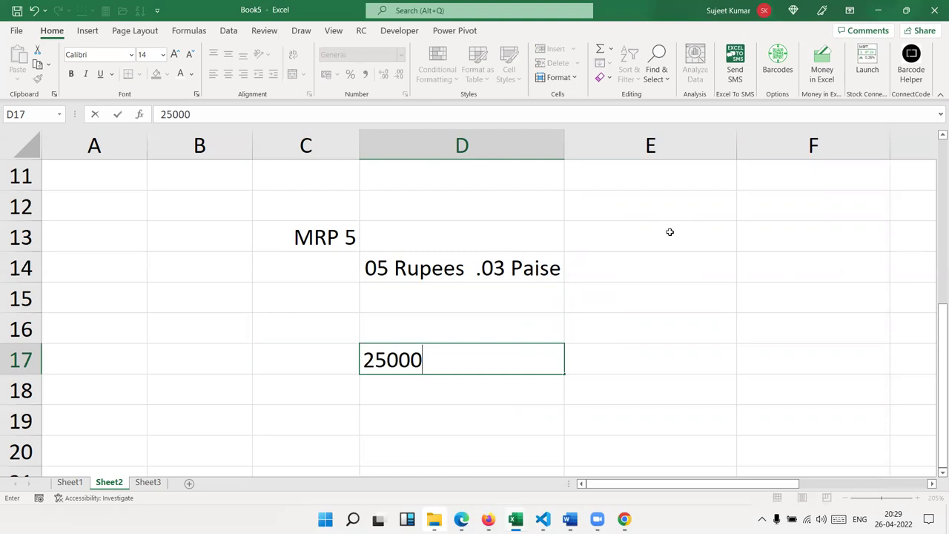
key(ctrl+Return)
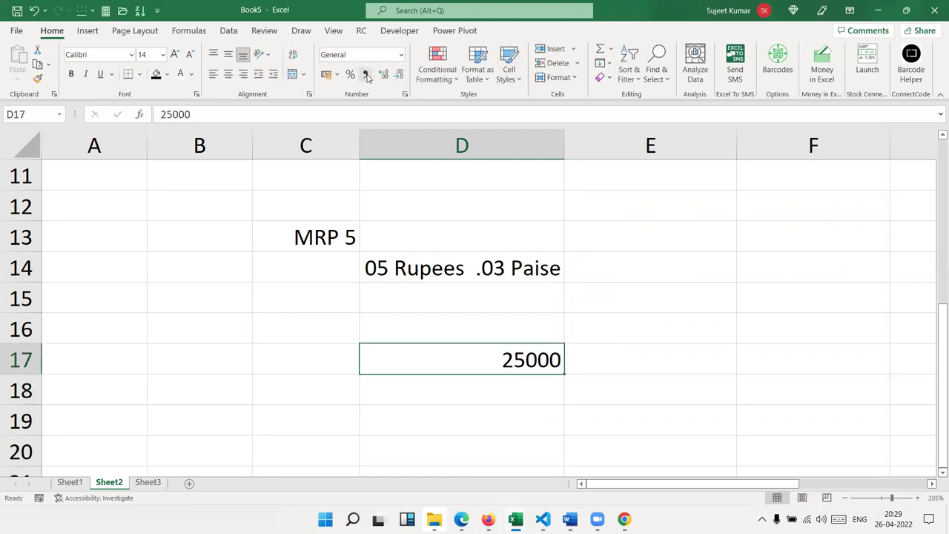
click(365, 74)
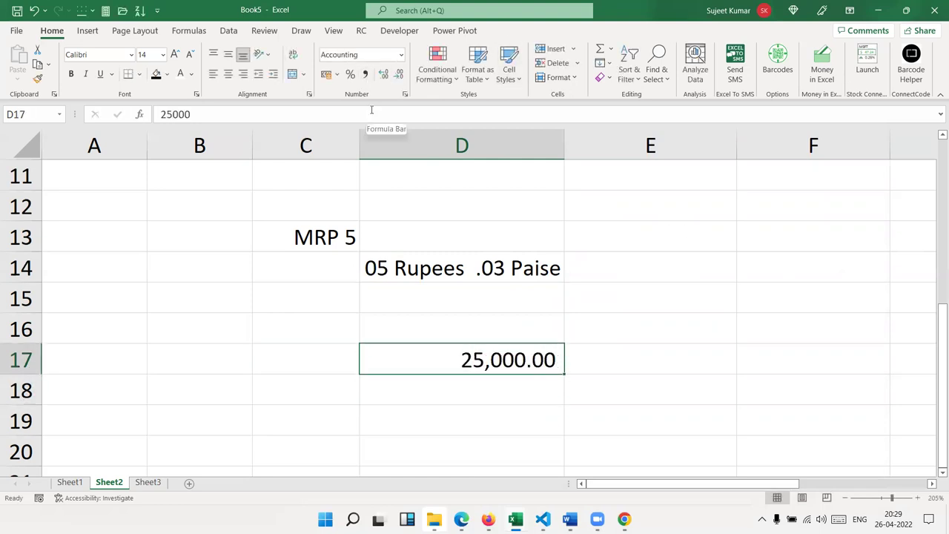
key(ctrl+z)
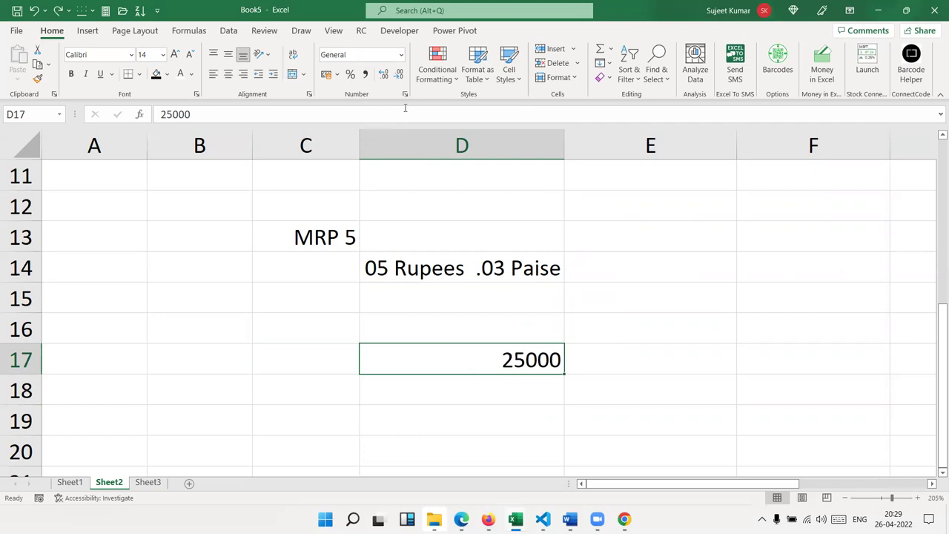
click(405, 95)
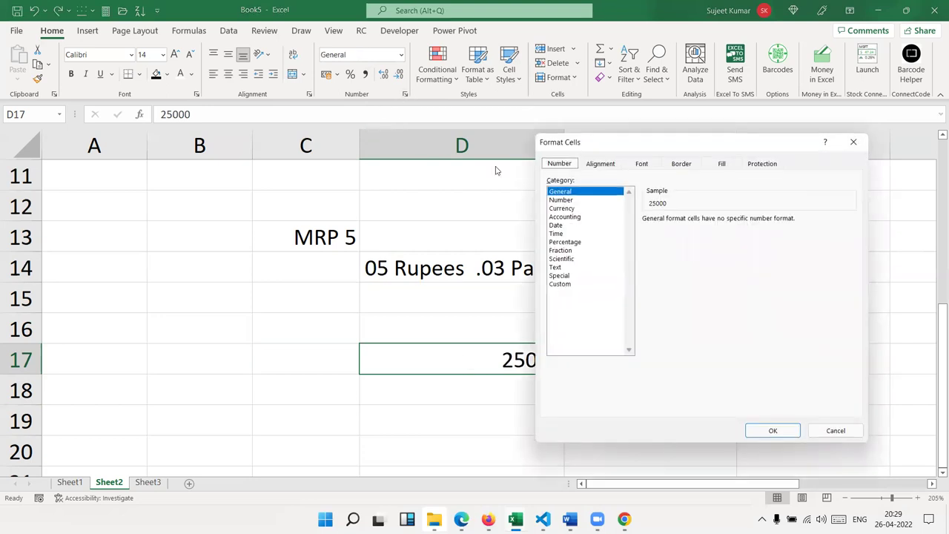
click(562, 276)
click(561, 284)
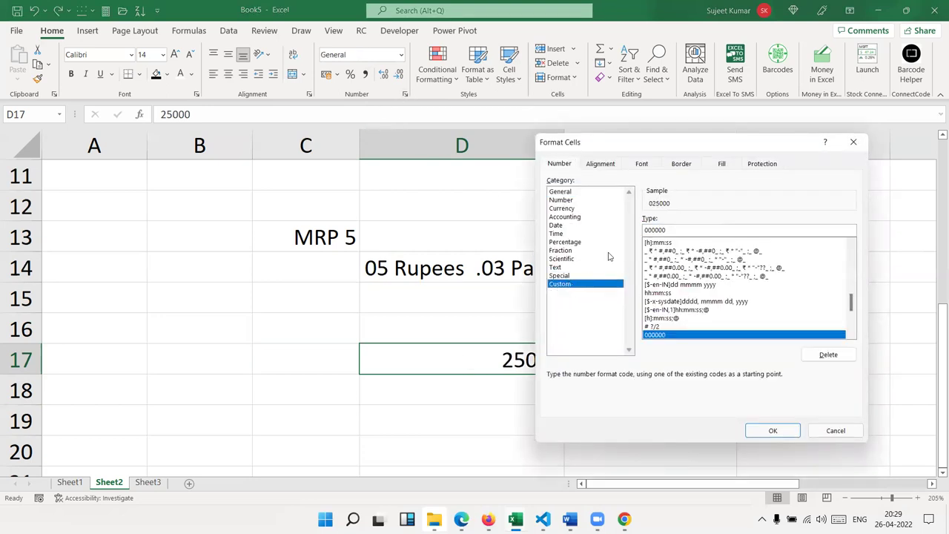
click(662, 231)
text(")
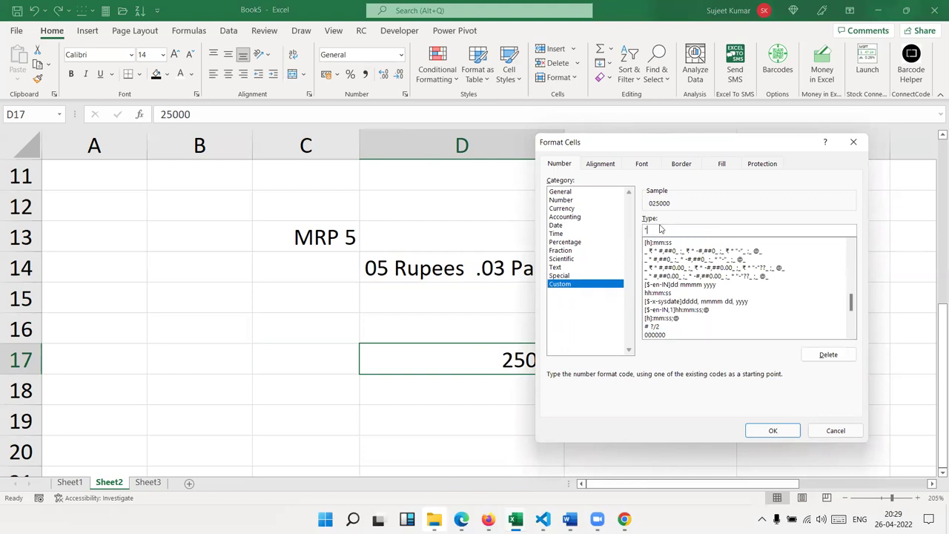
key(BackSpace)
text(#, ")
text(K")
click(772, 430)
Enter 1000 in E17 and the formula =D17+E17 in F17, displaying 26 K.
click(647, 356)
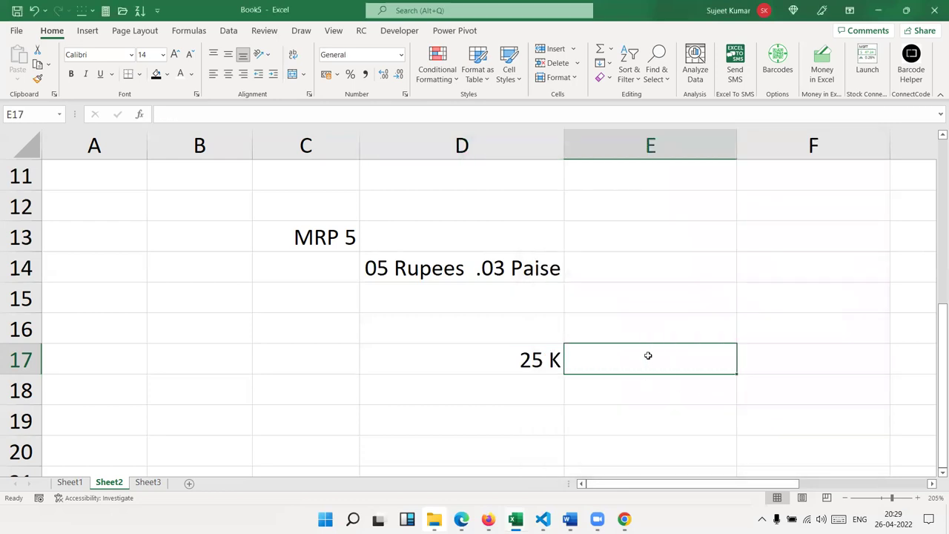
text(1000)
key(ctrl+Return)
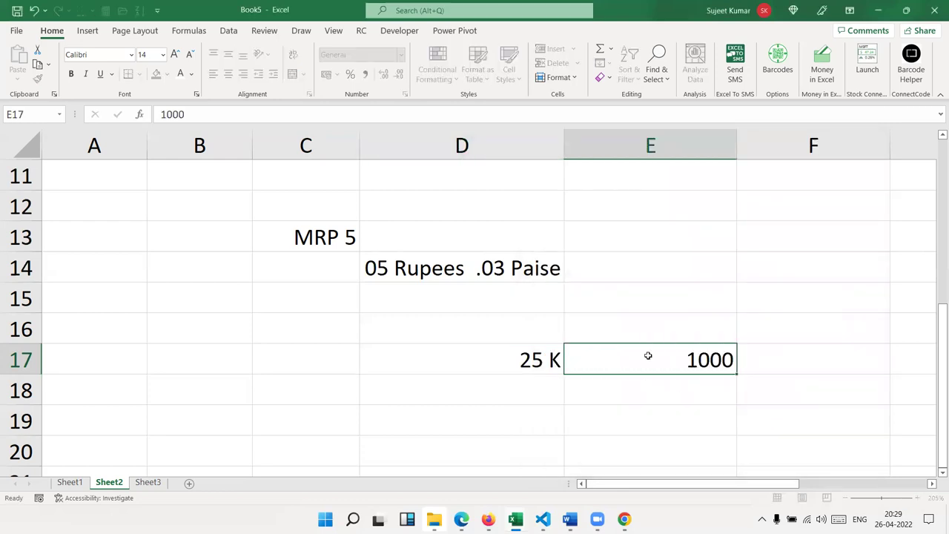
key(Right)
text(=)
key(Left)
key(Left)
text(+)
key(Up)
key(Left)
key(Down)
key(Return)
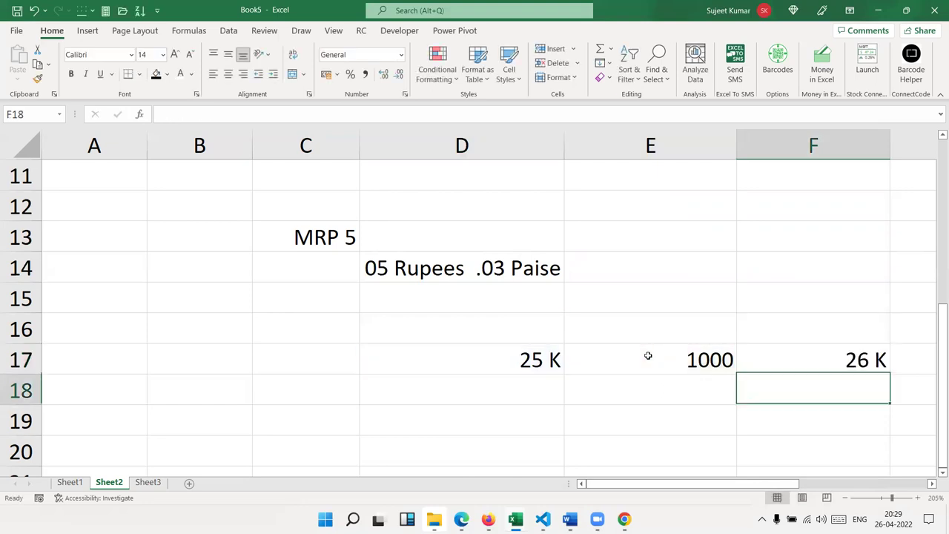
key(Up)
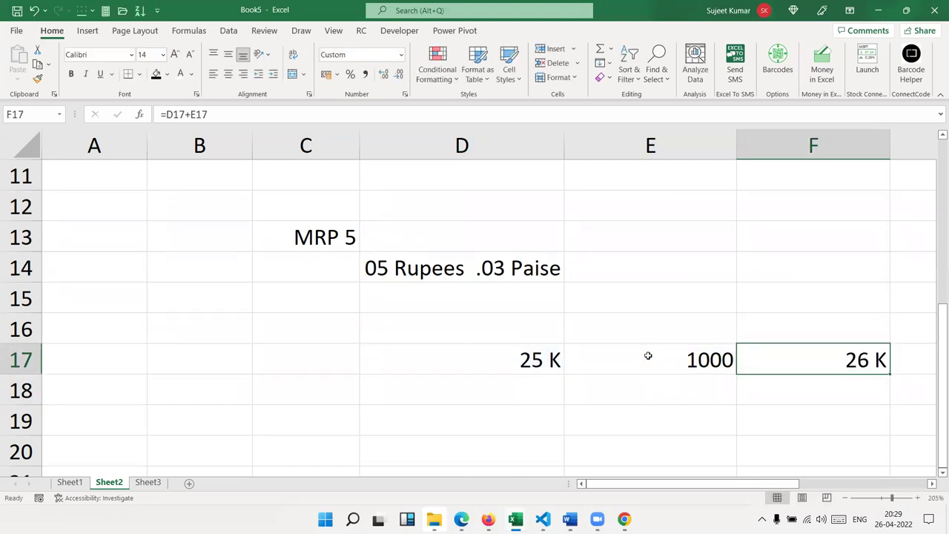
key(Down)
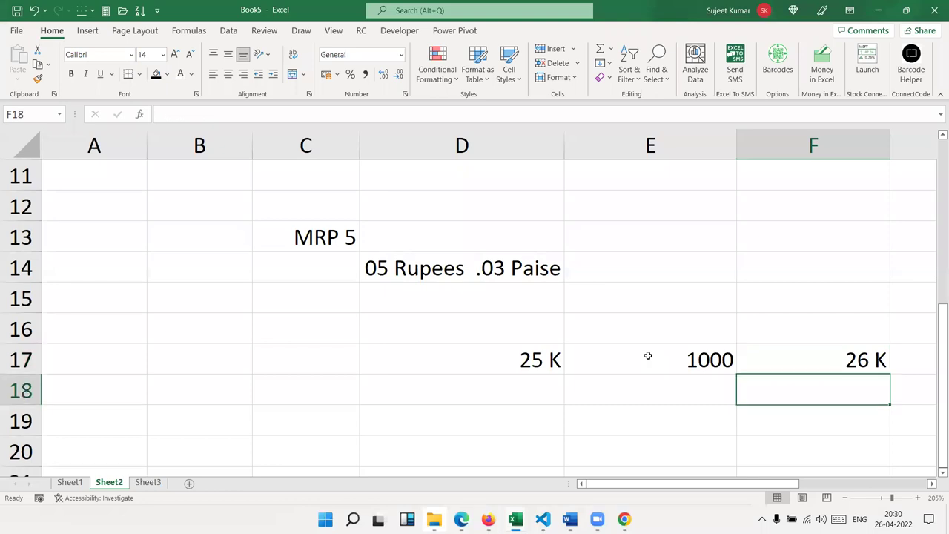
key(Down)
key(Left)
key(Left)
Enter 12423652 in D19 and apply the custom format 0.00,, to show 12.42.
text(12423652)
key(Return)
key(Up)
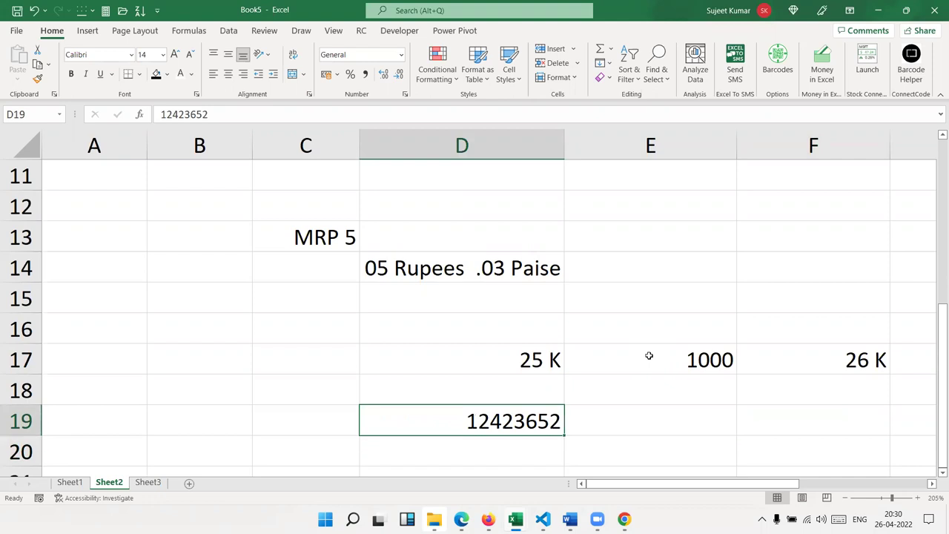
key(ctrl+1)
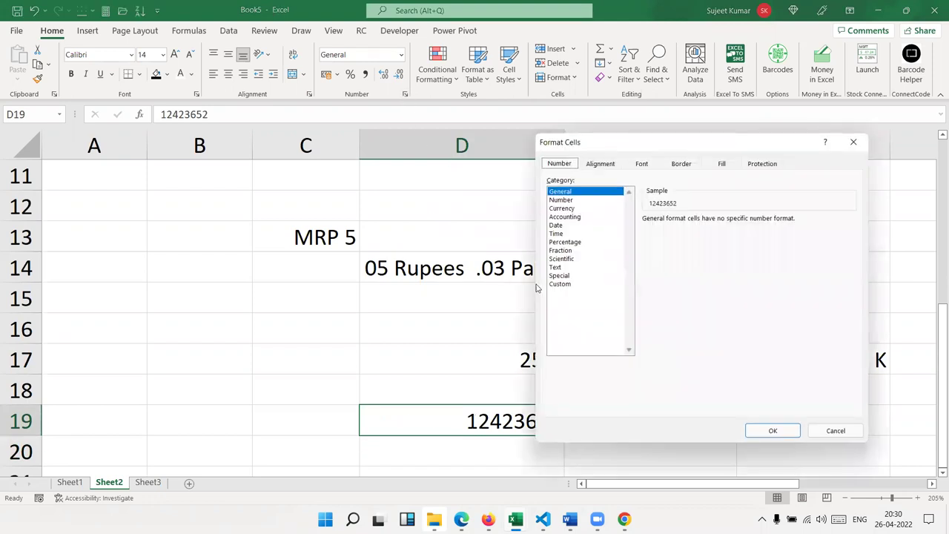
click(560, 284)
double_click(655, 230)
text(0.00,,)
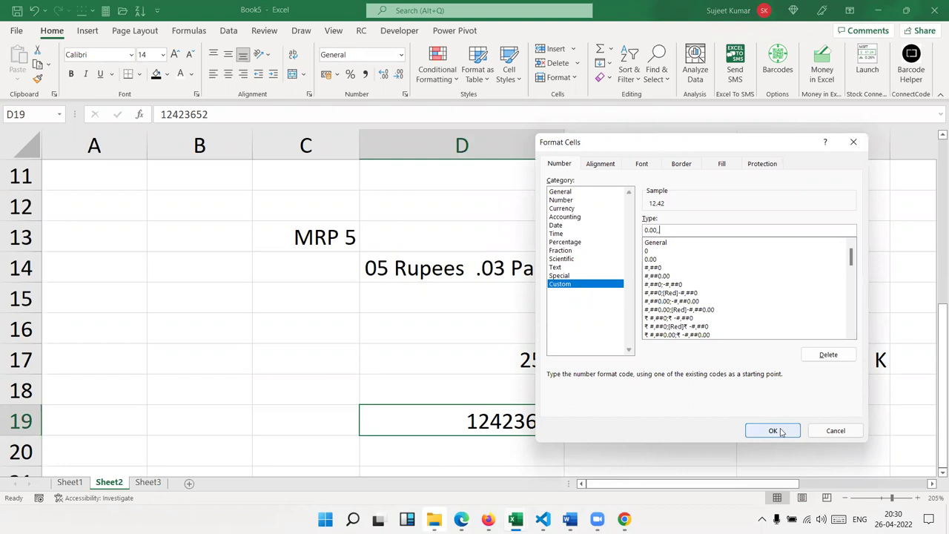
key(Return)
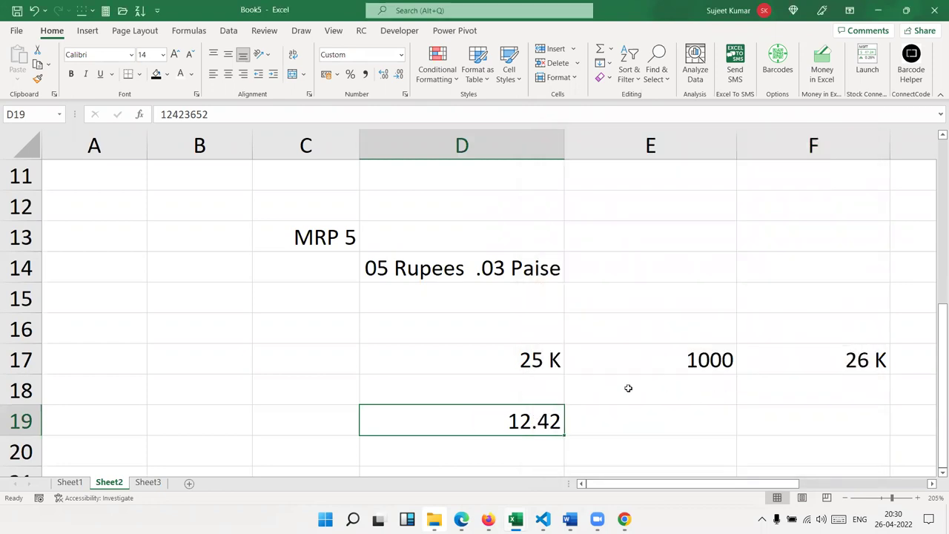
Inspect D19's full stored value and its format code, leaving both unchanged.
click(212, 114)
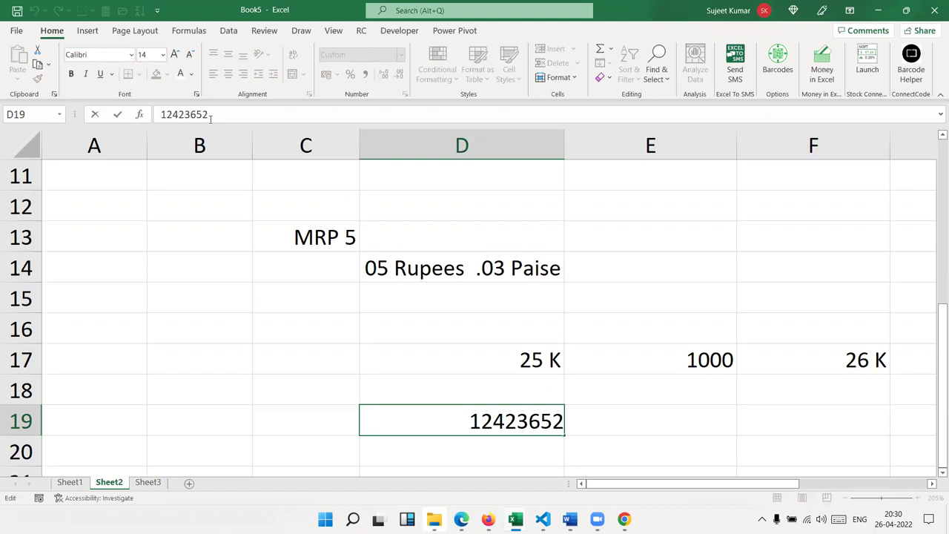
key(shift+Right)
key(shift+Right)
key(Right)
key(shift+Right)
key(shift+Right)
key(Right)
key(shift+Right)
key(shift+Right)
key(Return)
key(Up)
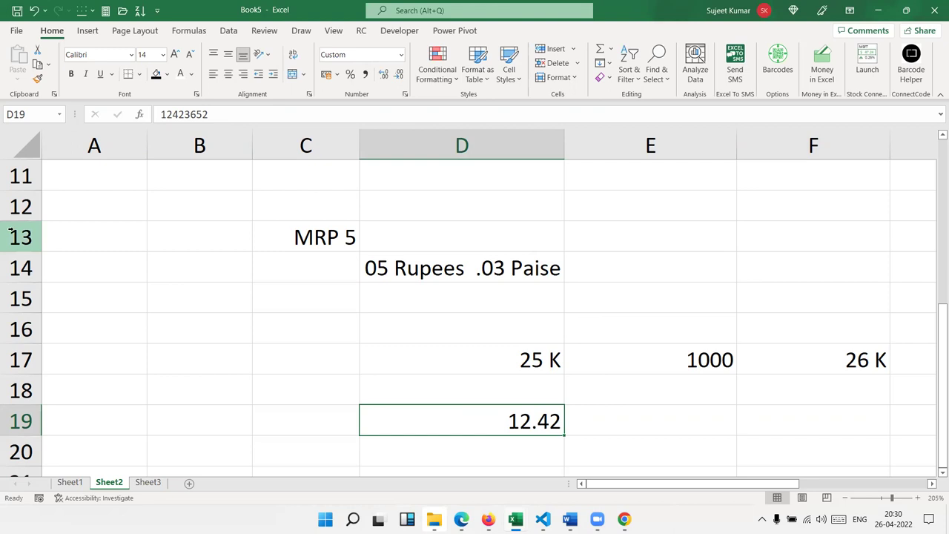
click(406, 95)
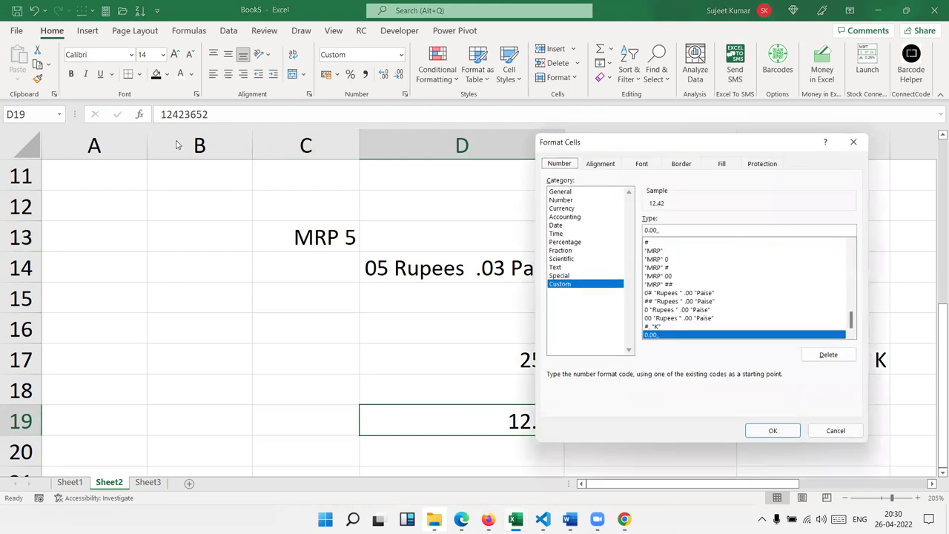
click(853, 142)
scroll(183, 343, down, 3)
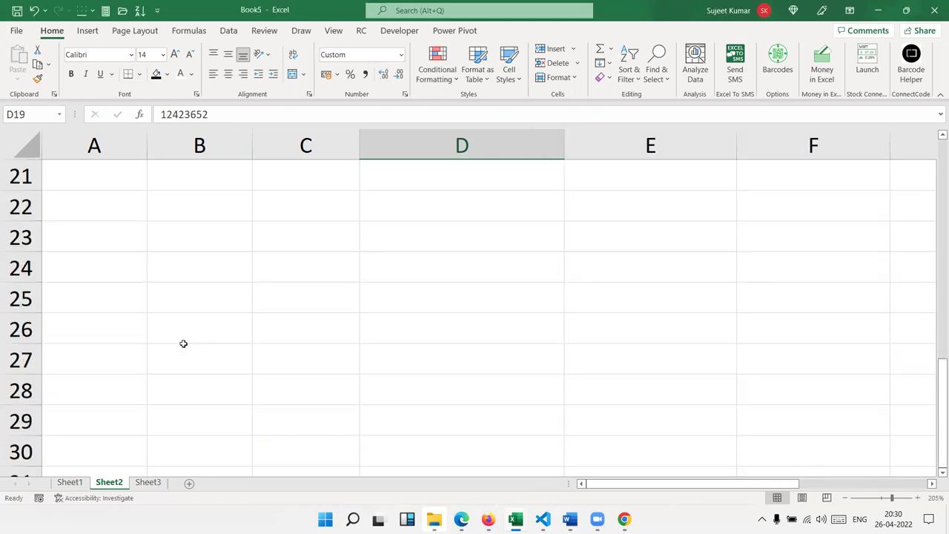
Enter today's date, 26-04-2022, into cell B22 with Ctrl+;.
click(185, 211)
key(ctrl+k)
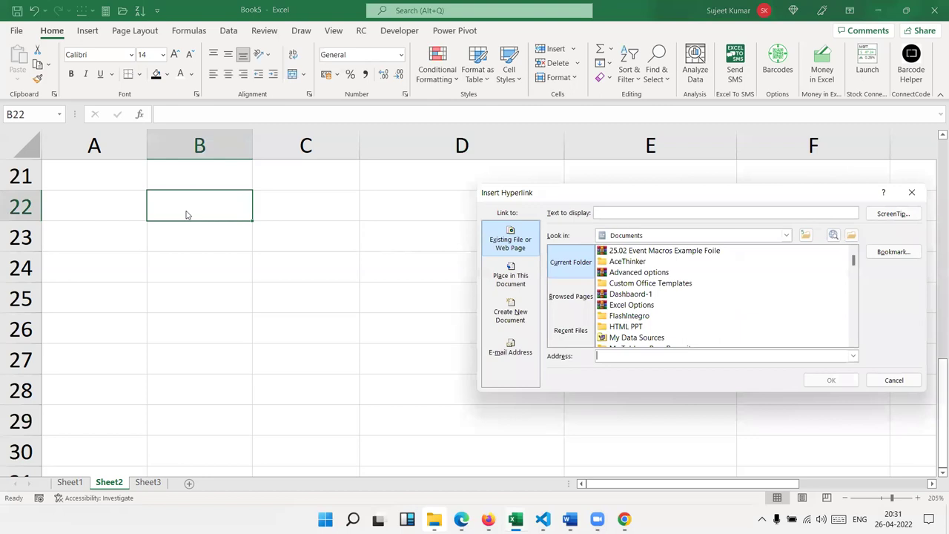
key(Escape)
key(ctrl+semicolon)
key(Return)
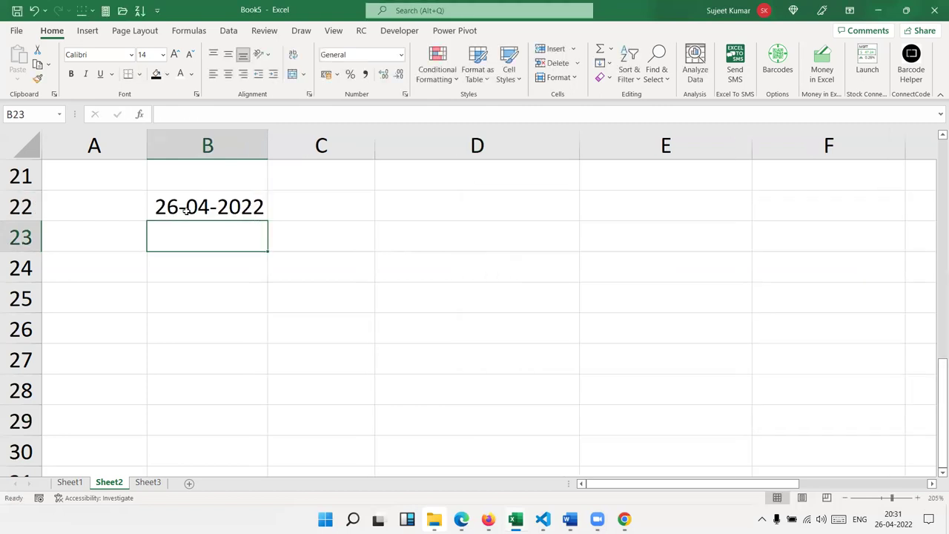
key(Up)
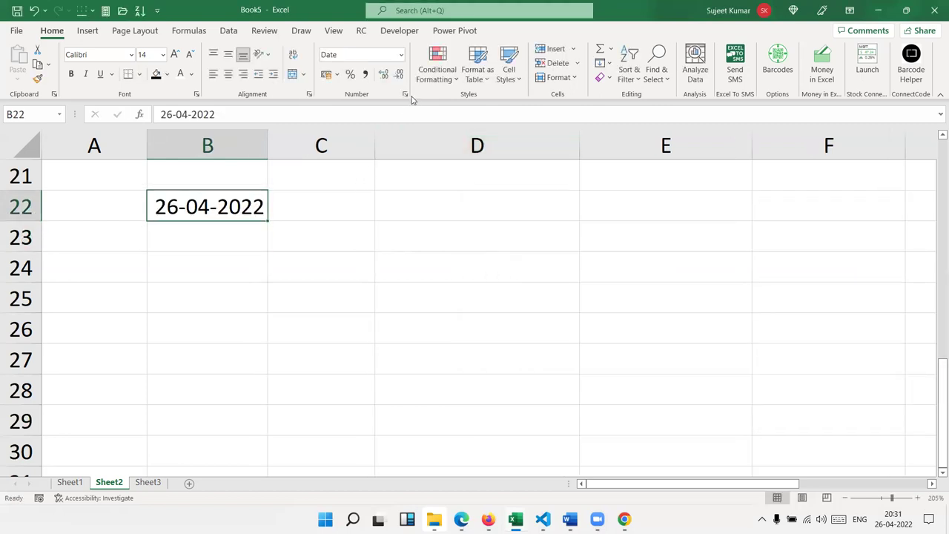
Edit B22's custom format code from dd-mm-yyyy toward dddd-dd-mmmm-yyyy, previewing Tuesday-26-April-2022.
click(405, 94)
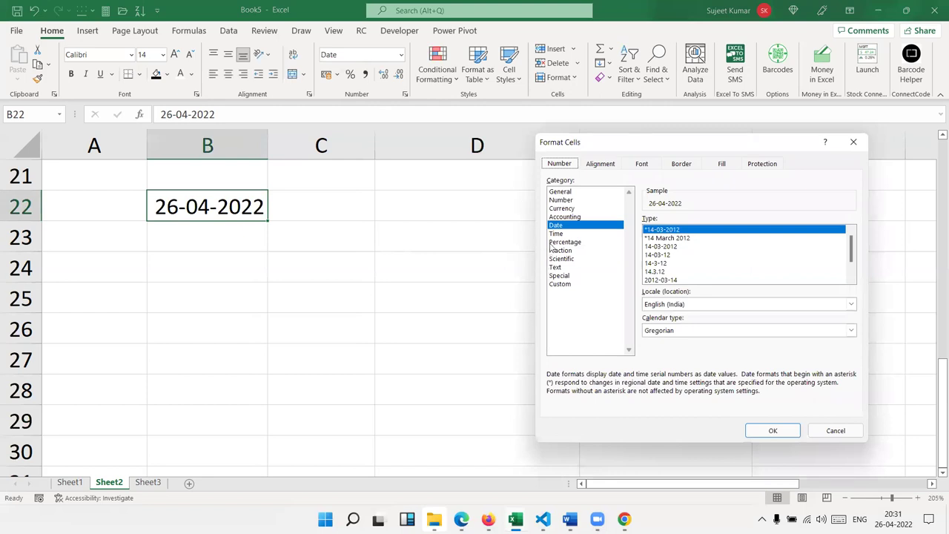
click(562, 284)
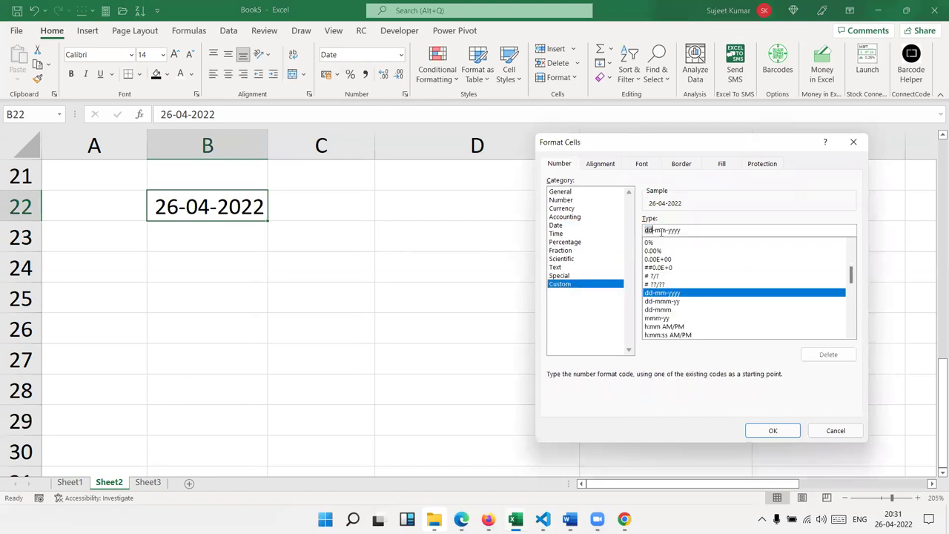
drag(681, 230, 668, 230)
click(652, 231)
text(dd)
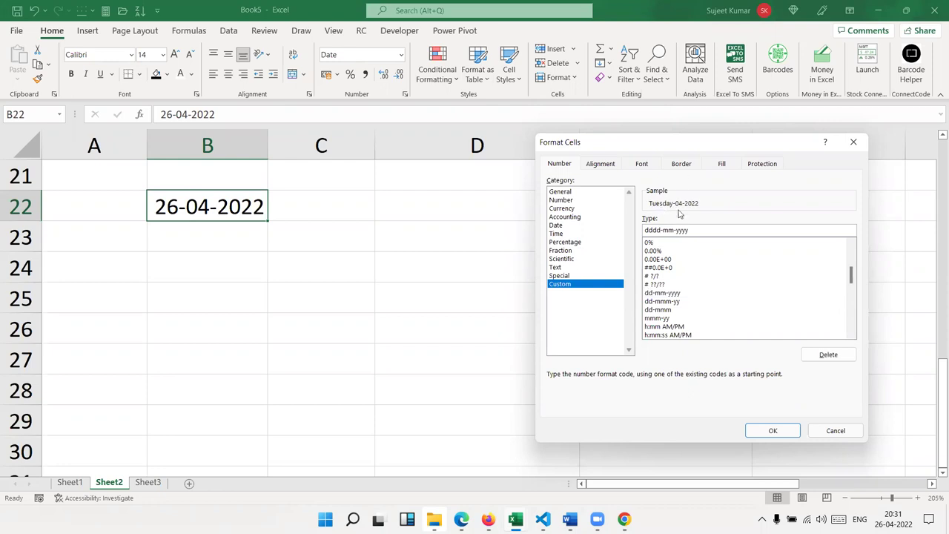
text(-ddd)
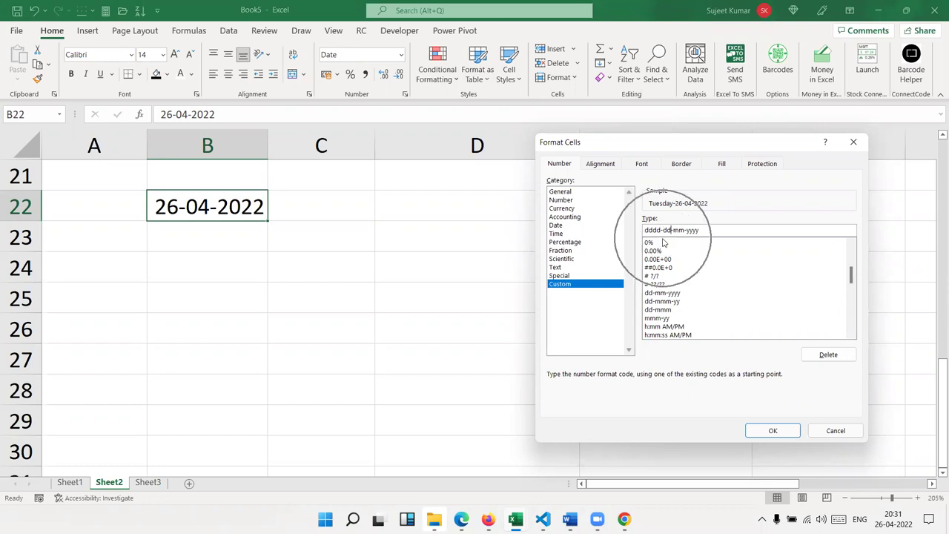
click(678, 229)
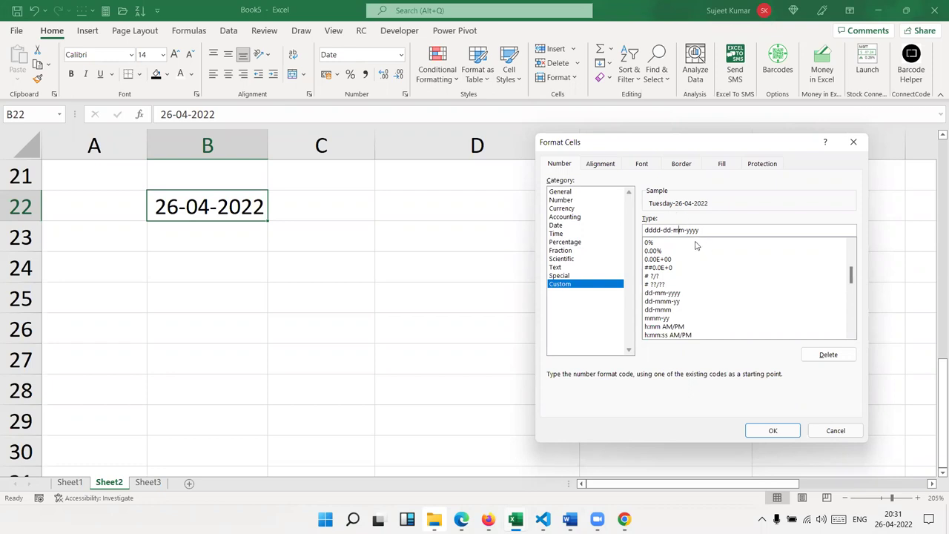
text(m)
text(mm)
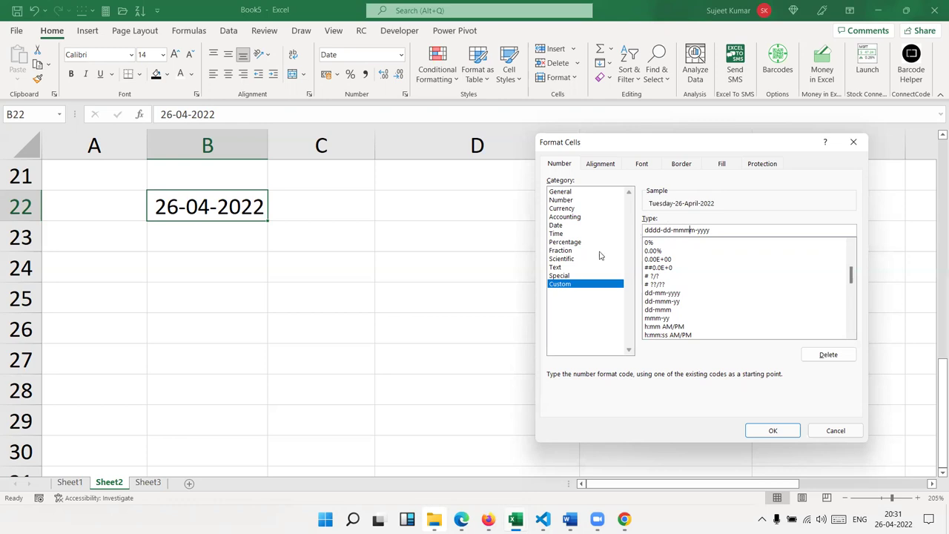
Apply the Tuesday-26-April-2022 long date format to B22 and enter 10:00 in B25.
click(771, 431)
click(326, 285)
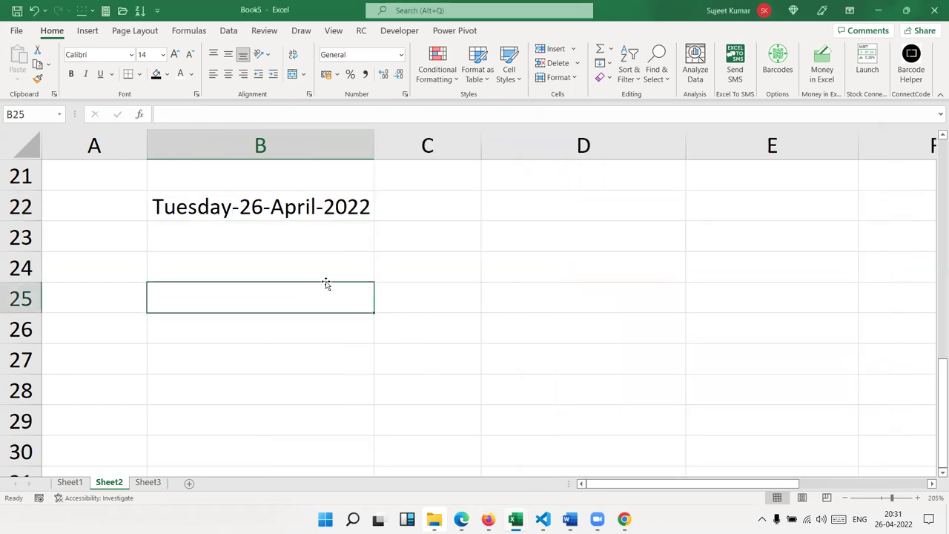
text(10:00)
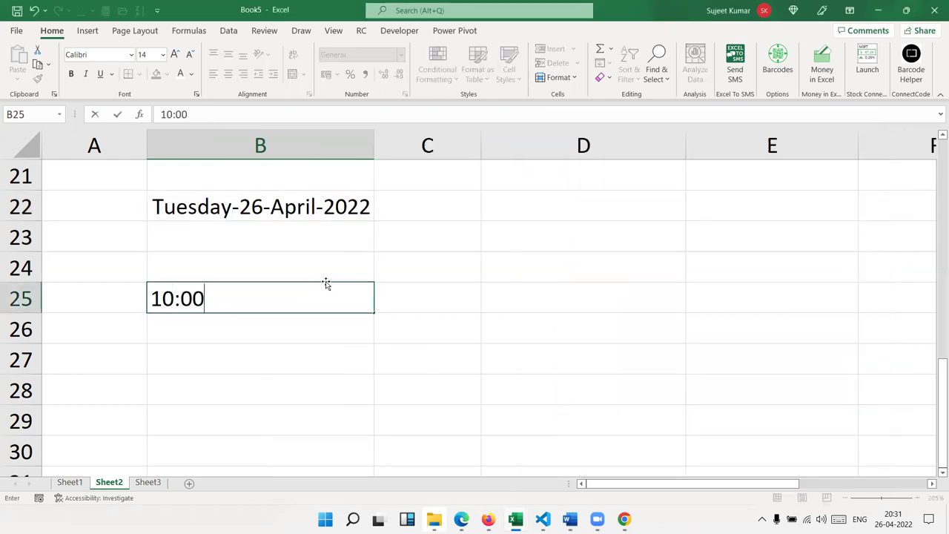
key(Return)
Give B25 the custom format hh:mm:ss AM/PM so it shows 10:00:00 AM.
click(327, 283)
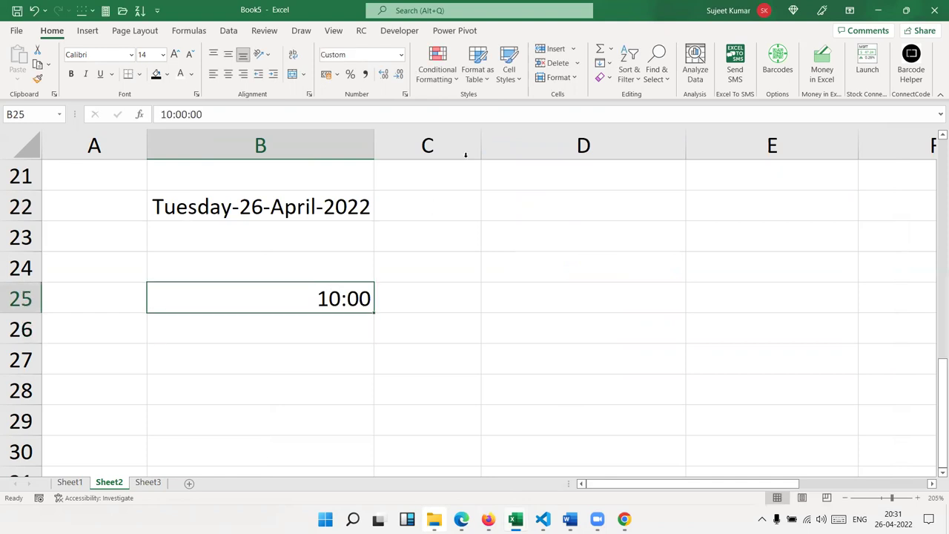
click(405, 94)
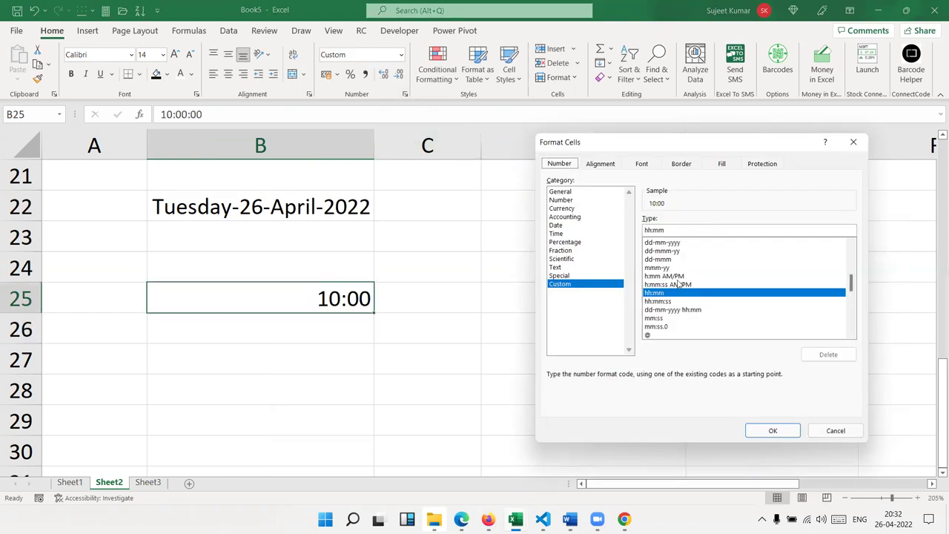
click(677, 229)
click(680, 226)
text(:ss AM/)
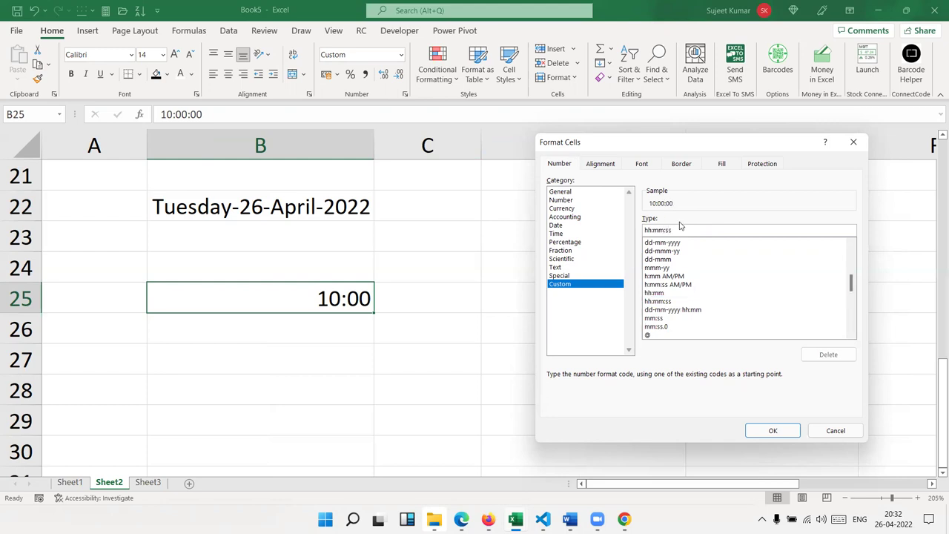
text(PM)
key(Return)
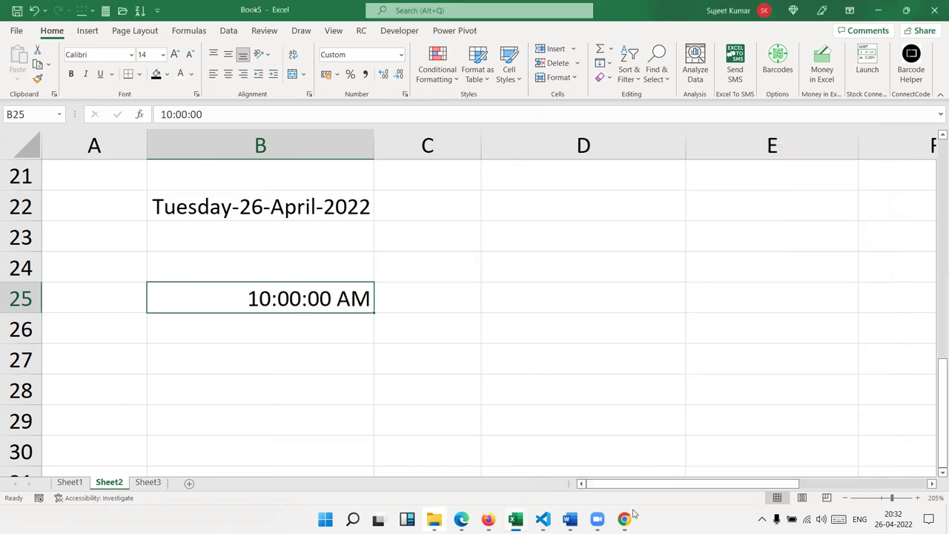
In Chrome, open Gmail in a new tab via the gm autocomplete.
mouse_move(627, 516)
click(627, 475)
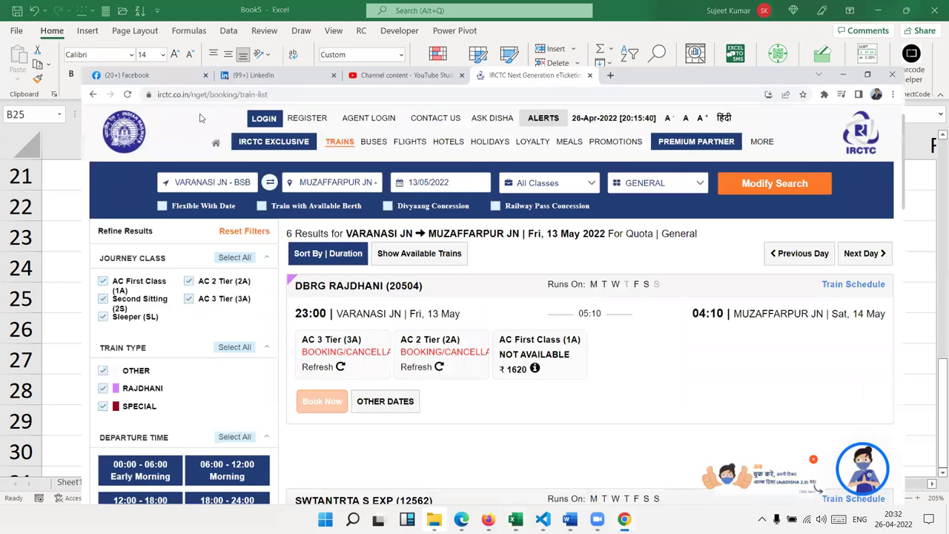
click(343, 9)
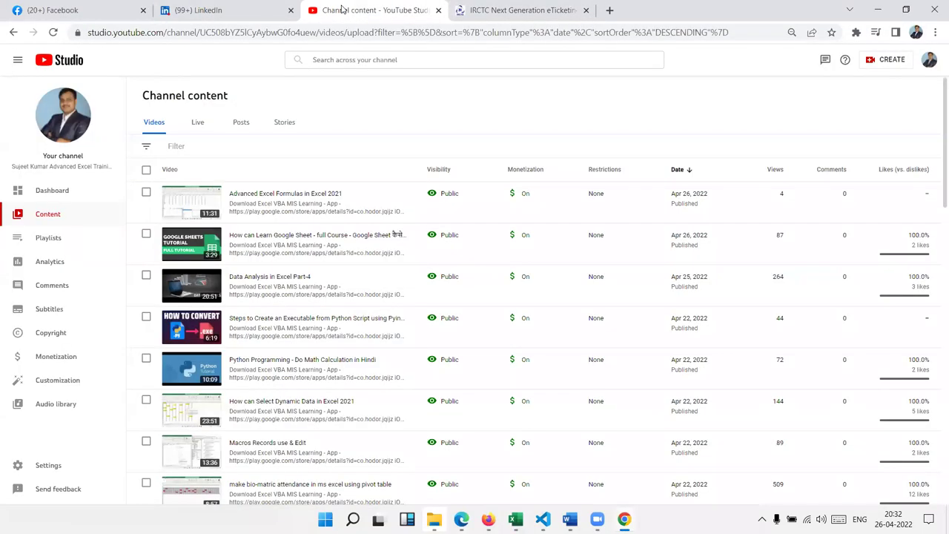
click(75, 10)
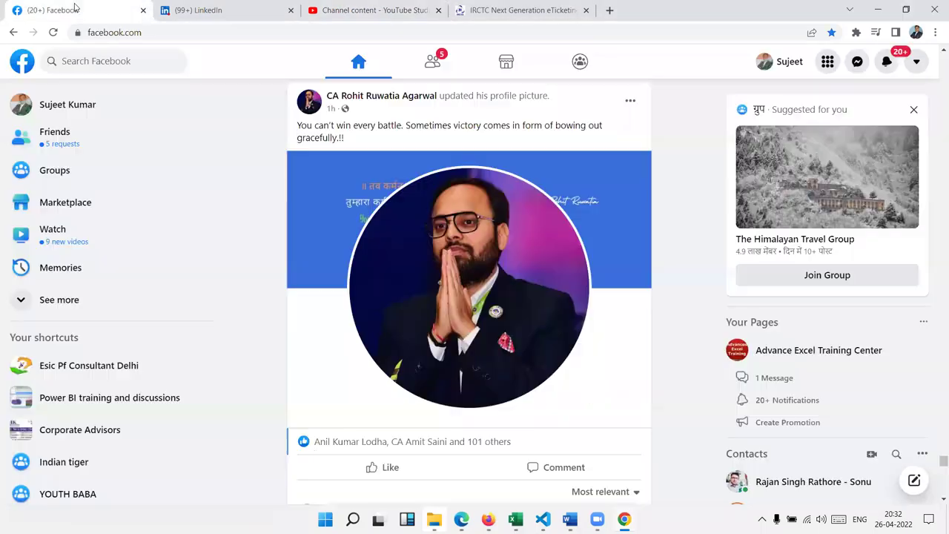
click(570, 9)
click(608, 9)
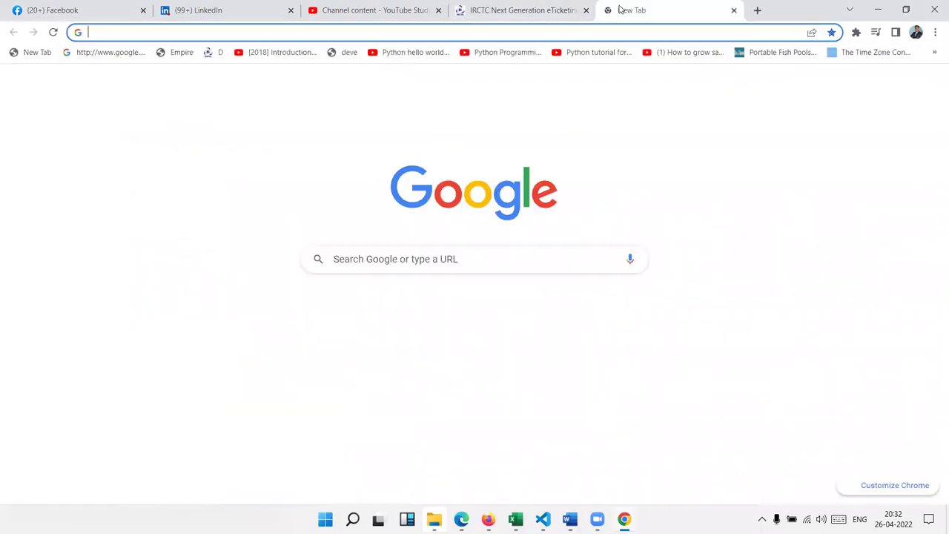
text(gm)
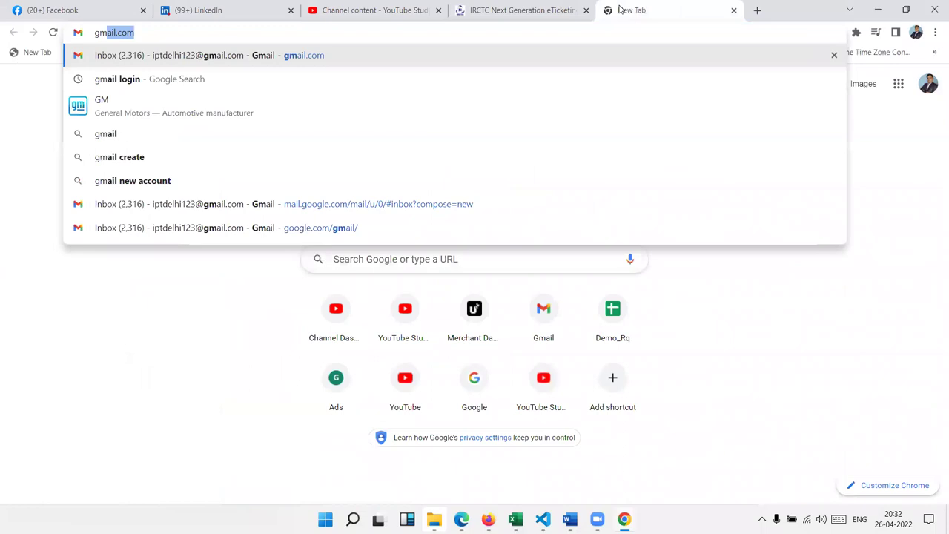
key(Return)
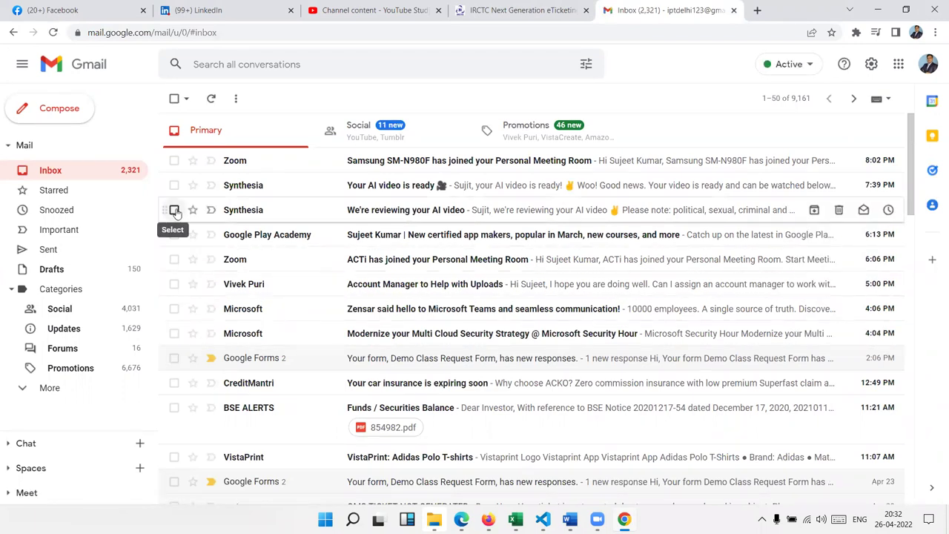
Delete the two Synthesia conversations and the top Zoom conversation from the inbox.
click(175, 211)
click(174, 186)
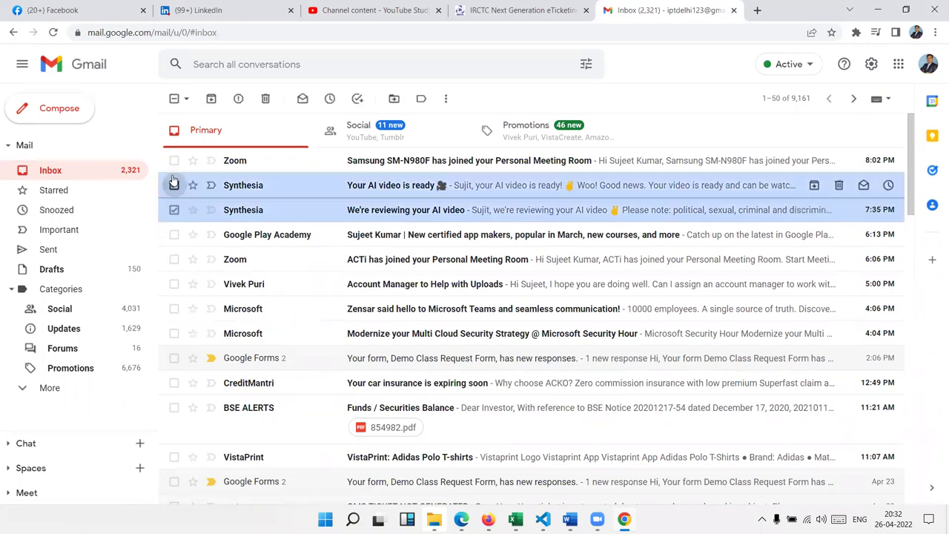
click(174, 160)
click(266, 99)
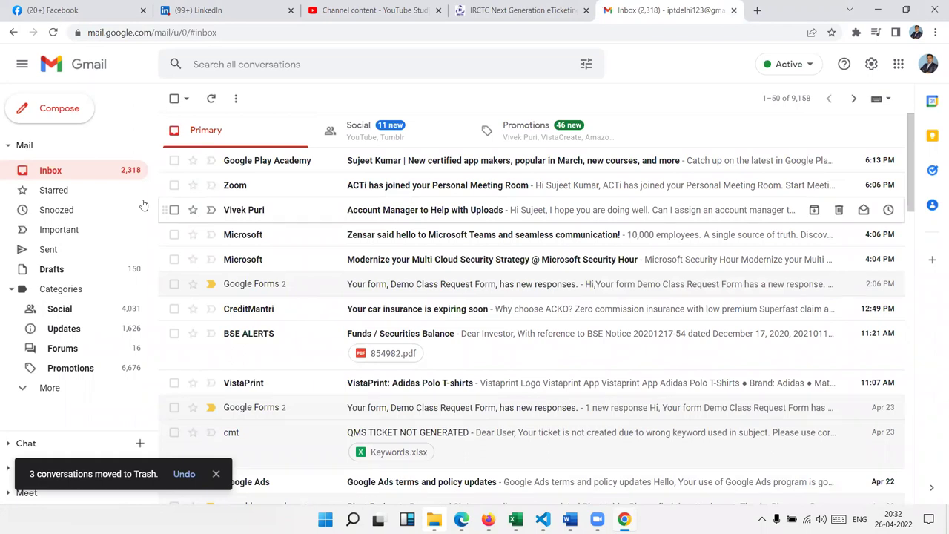
click(76, 259)
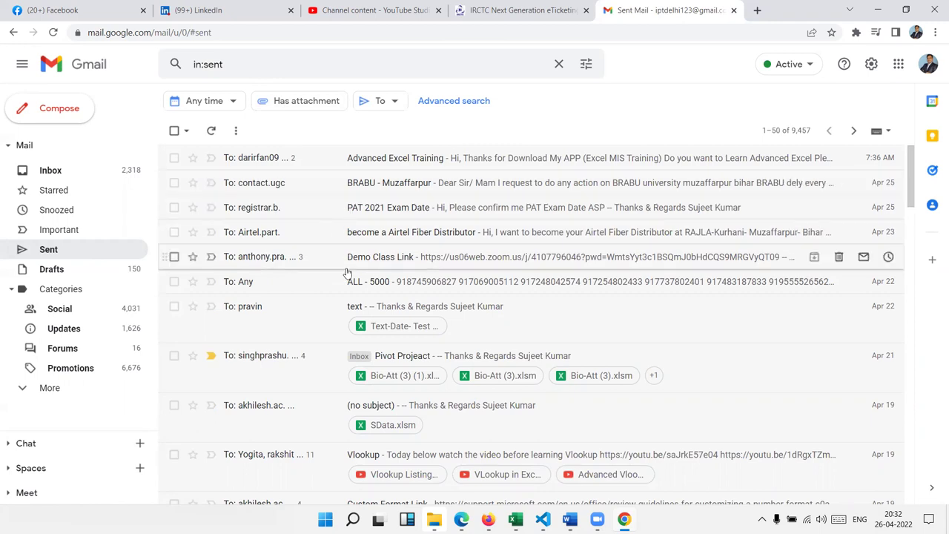
Open the sent 'Custom Format Link' email and follow its support.microsoft.com number-format guide link.
scroll(335, 300, down, 3)
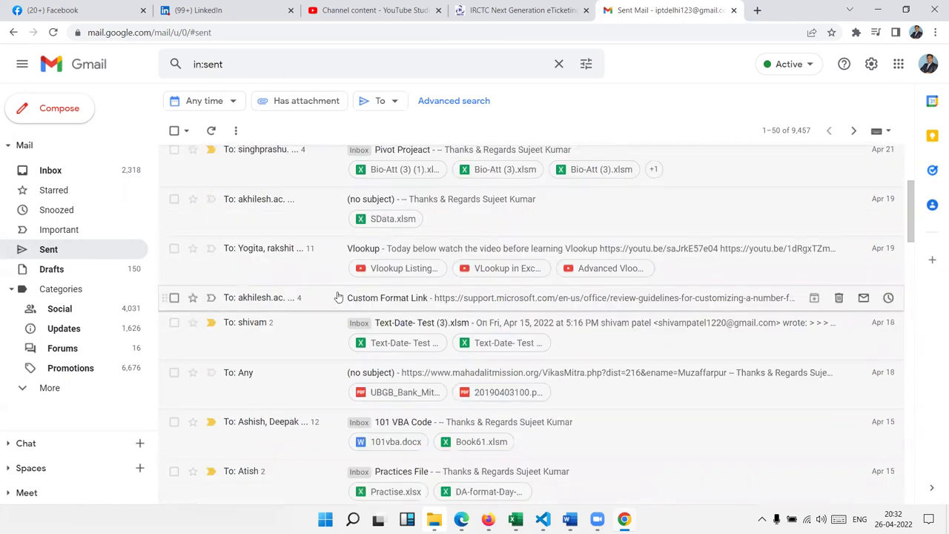
click(332, 307)
click(334, 183)
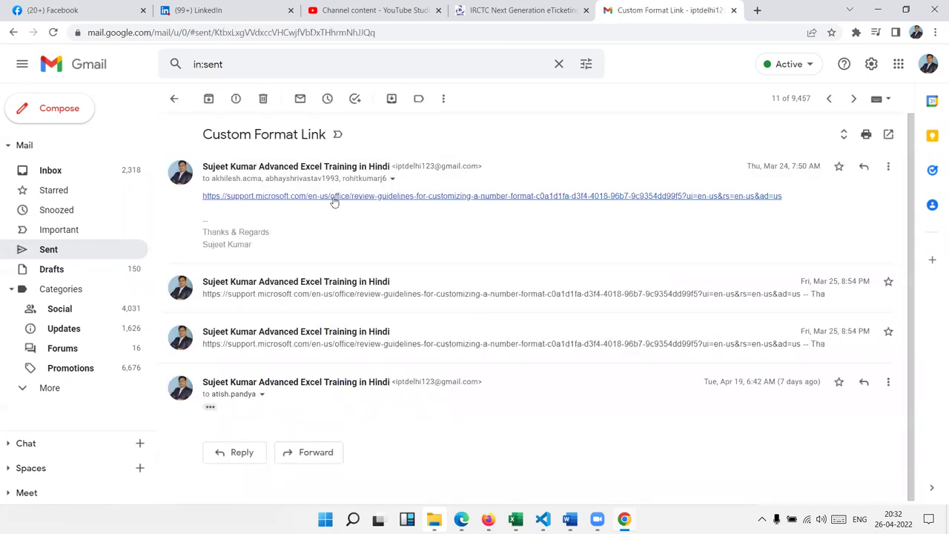
click(333, 197)
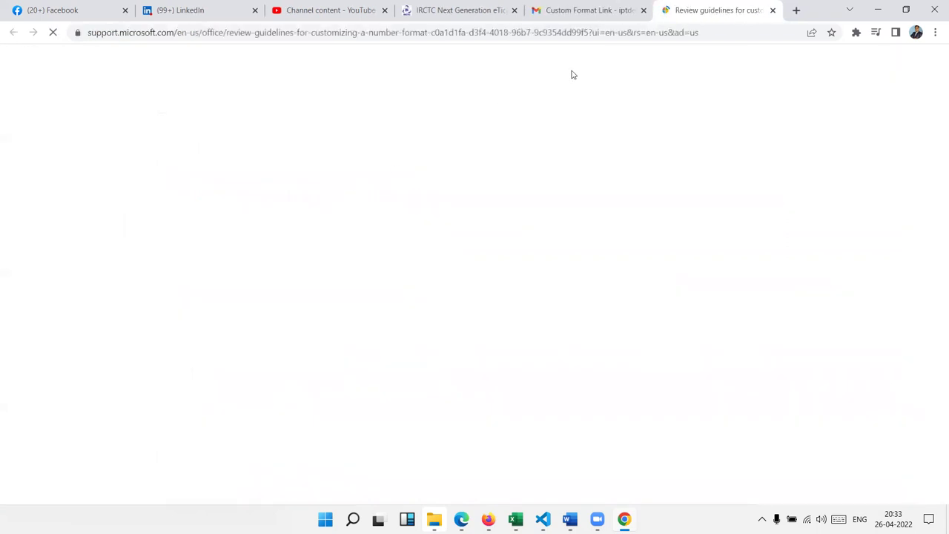
Expand the guideline sections for text and spacing, and for decimal places, colors and conditions.
scroll(458, 176, down, 5)
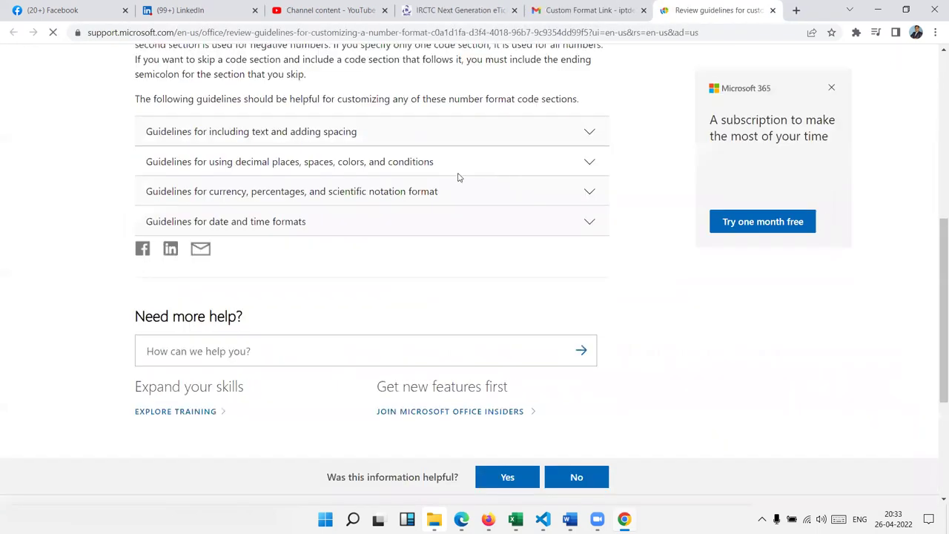
click(590, 134)
scroll(593, 136, down, 10)
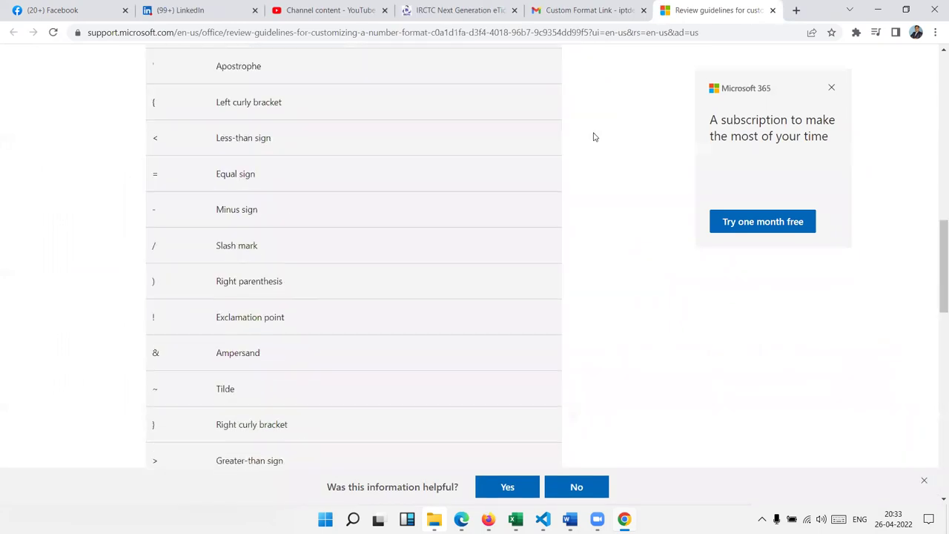
scroll(590, 156, down, 10)
click(593, 217)
scroll(595, 217, down, 7)
scroll(597, 219, down, 3)
scroll(597, 219, down, 5)
scroll(588, 233, down, 5)
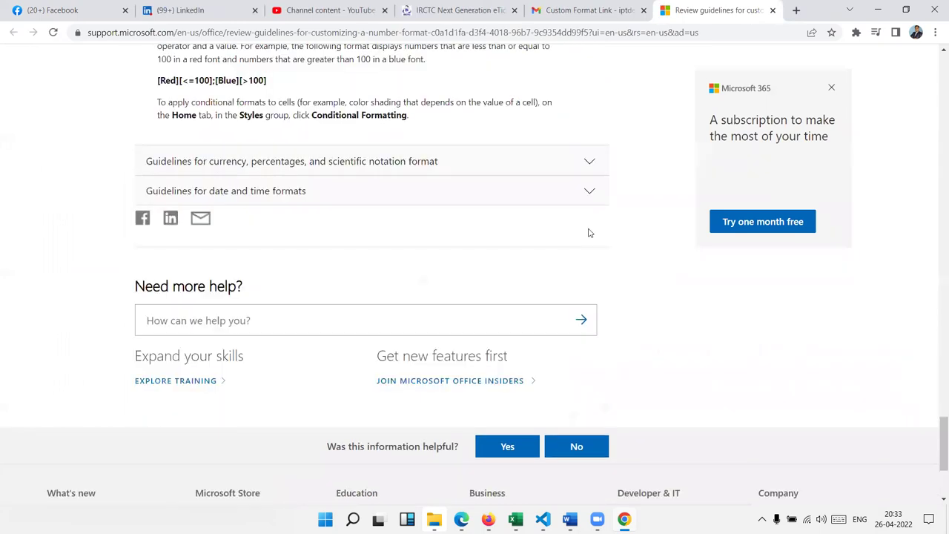
Expand the currency/percentage and date/time guidelines, then return to the Custom Format Link email.
click(587, 165)
scroll(586, 175, down, 6)
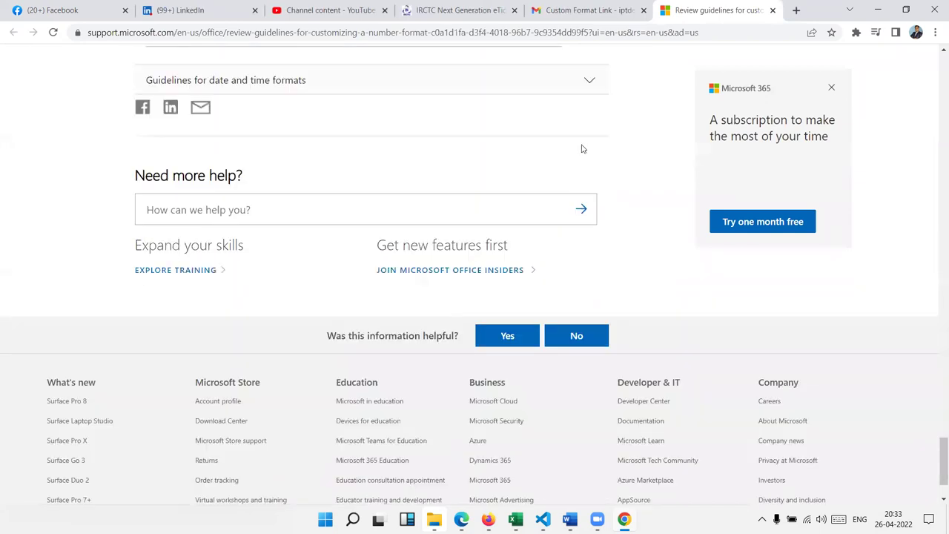
click(583, 80)
click(566, 36)
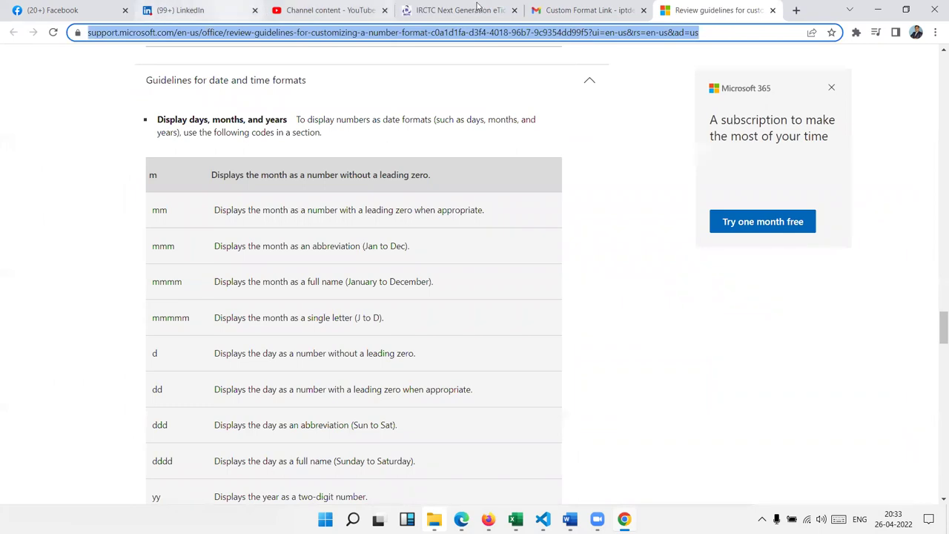
click(564, 14)
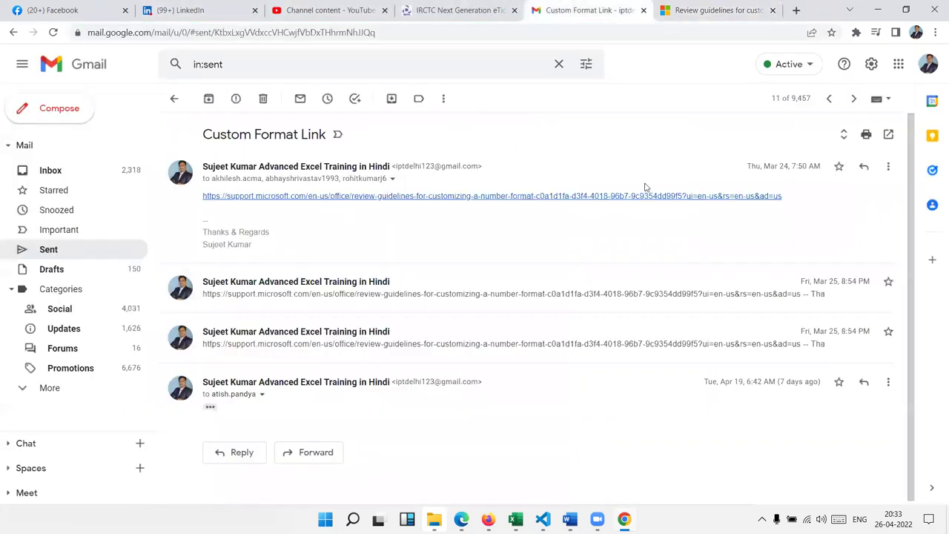
Forward the Custom Format Link message, adding the first recipient from the address suggestions.
click(887, 166)
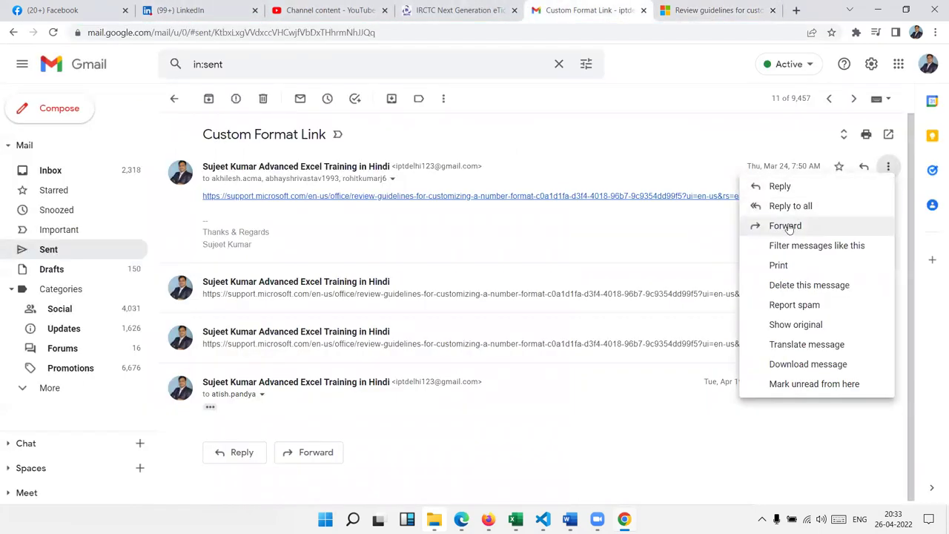
click(784, 225)
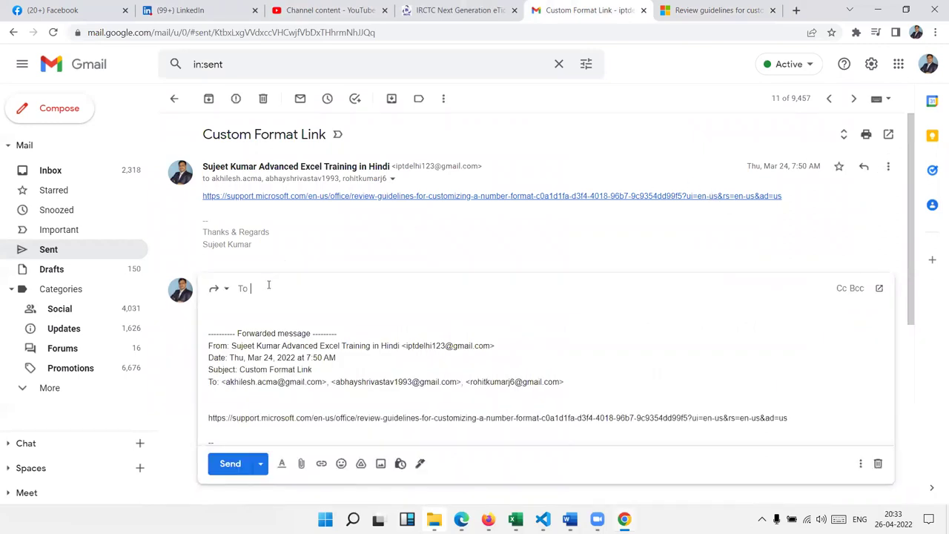
text(a)
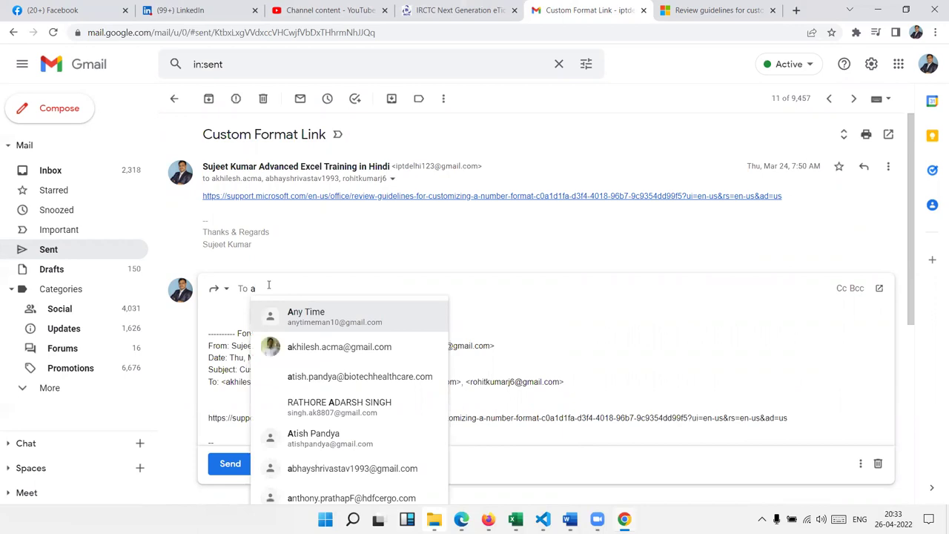
text(nan)
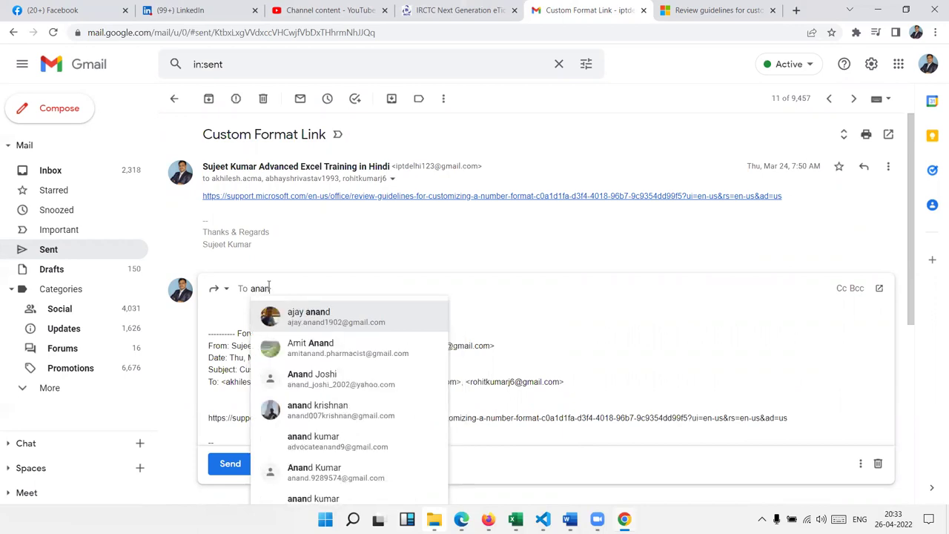
text(d)
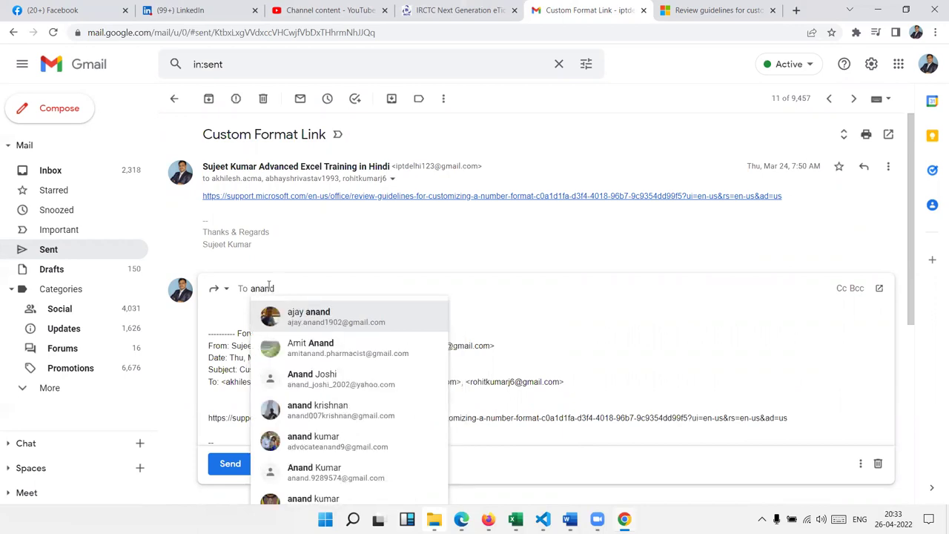
key(BackSpace)
key(BackSpace)
key(BackSpace)
key(BackSpace)
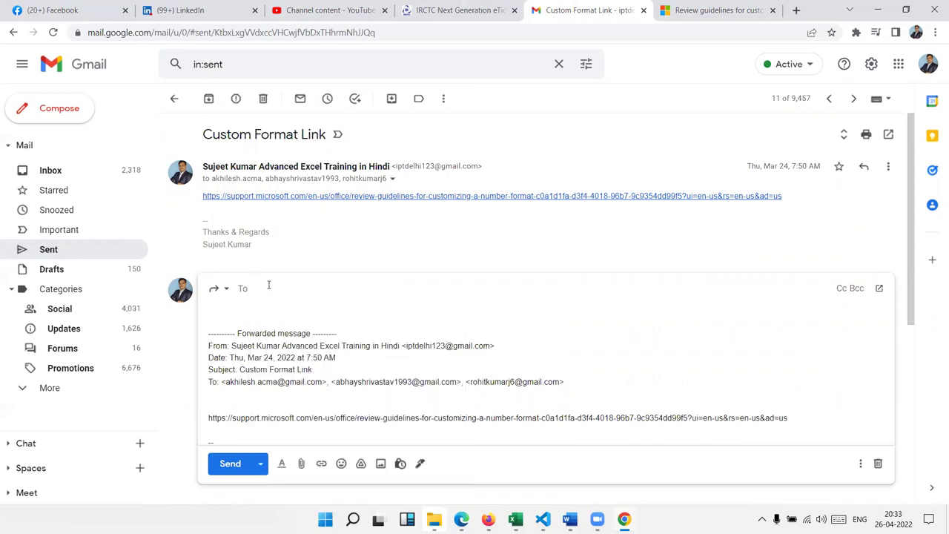
text(vick)
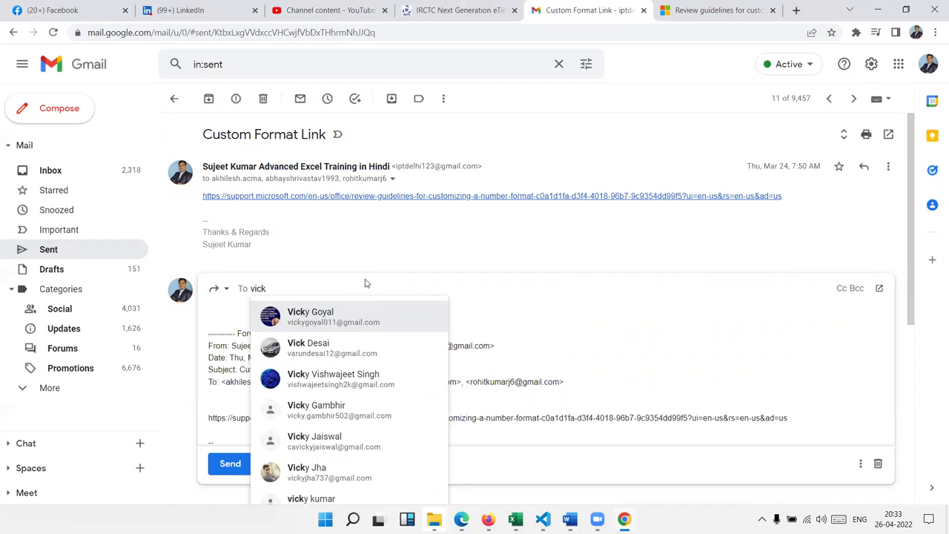
text(y.)
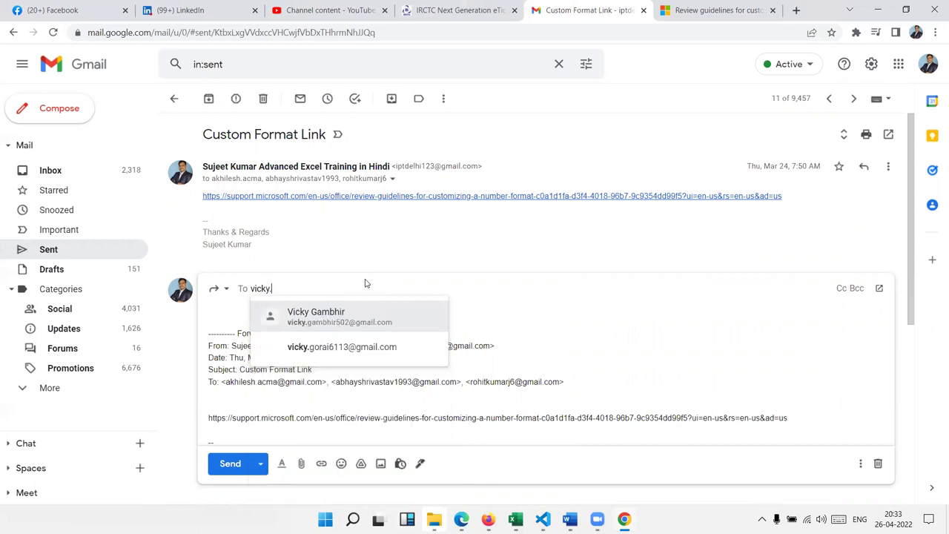
key(Down)
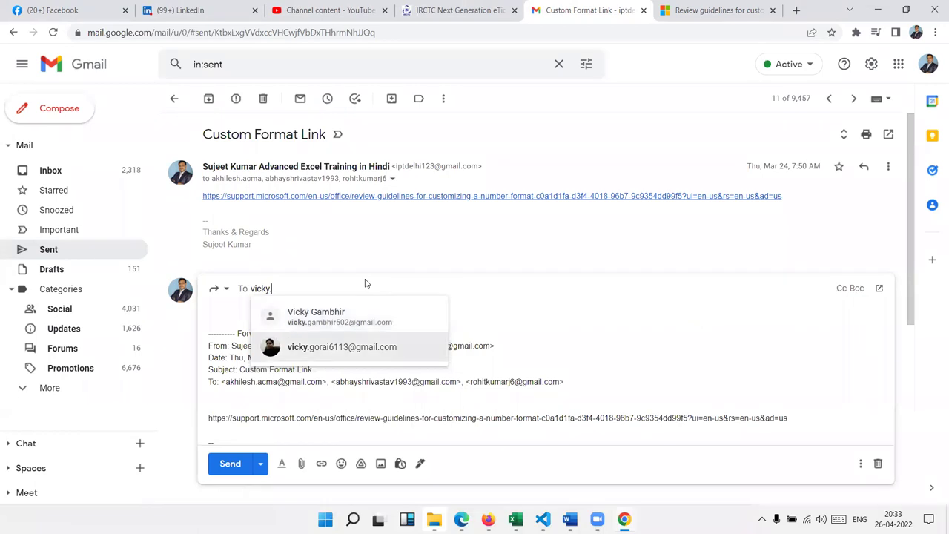
key(Return)
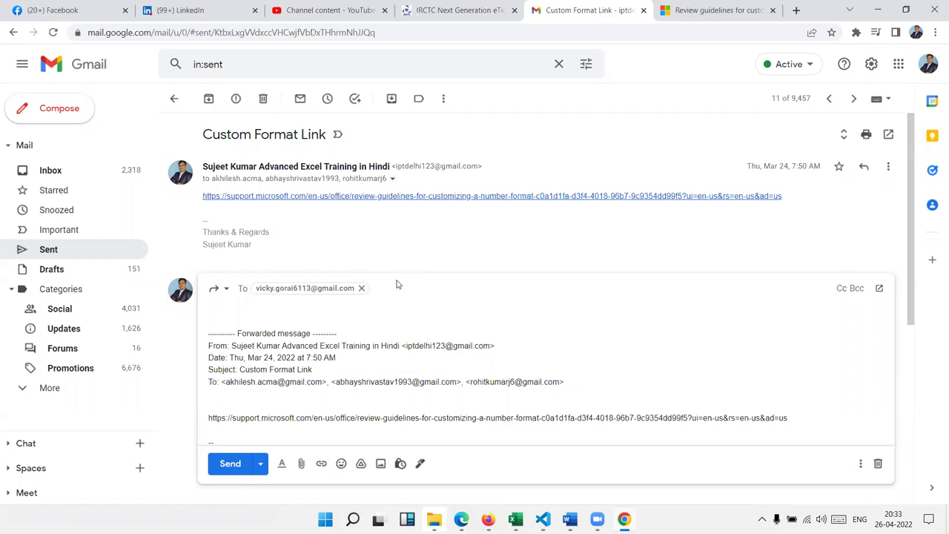
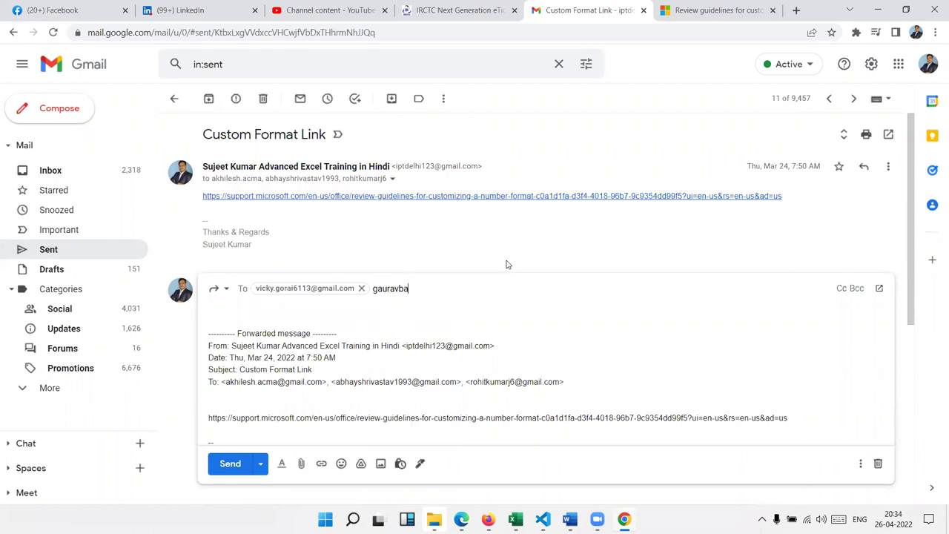
Add the second recipient's e-mail address and send the forwarded message.
click(423, 334)
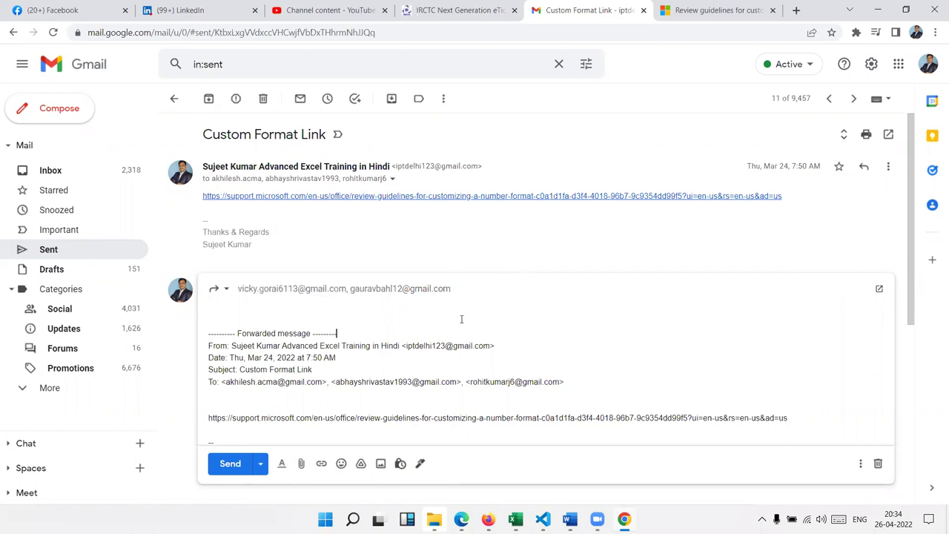
click(333, 317)
click(241, 461)
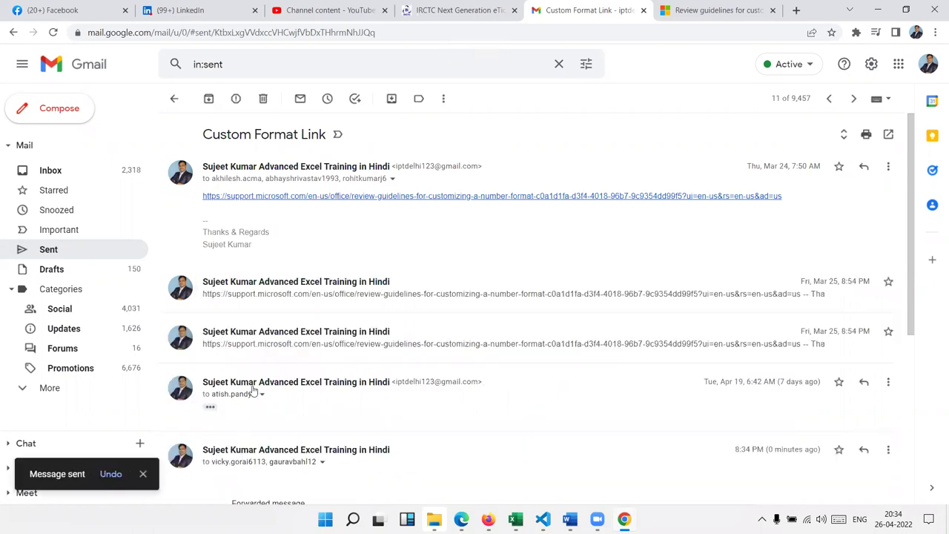
Return to the Gmail inbox with the g i shortcut.
key(g)
key(i)
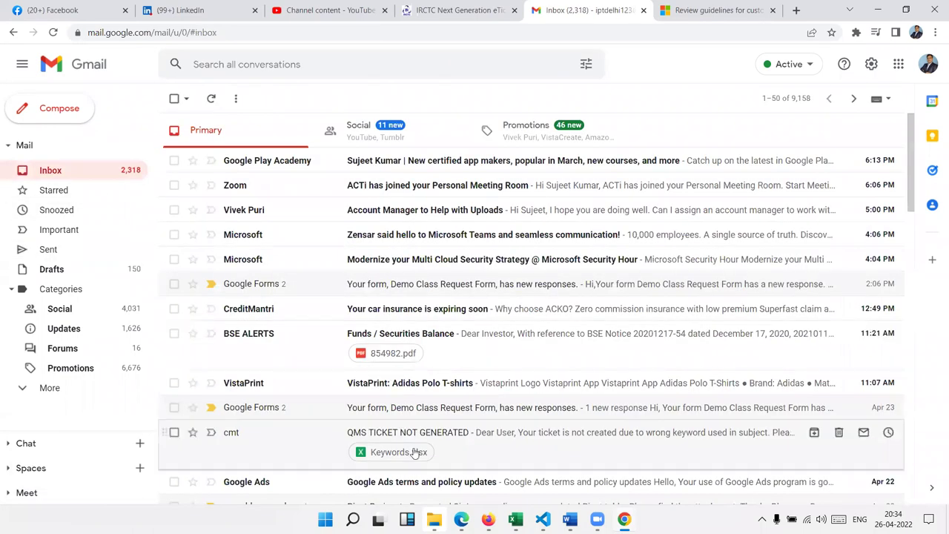
click(367, 511)
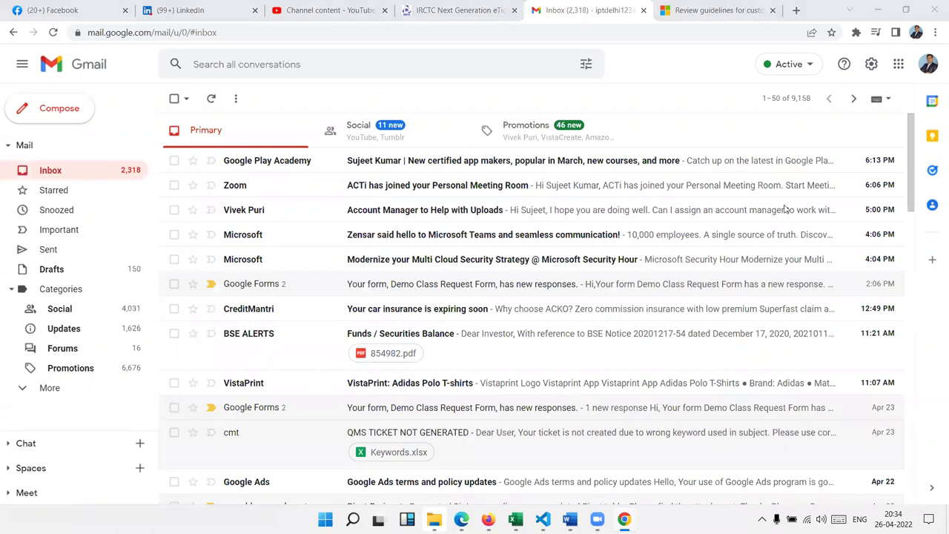